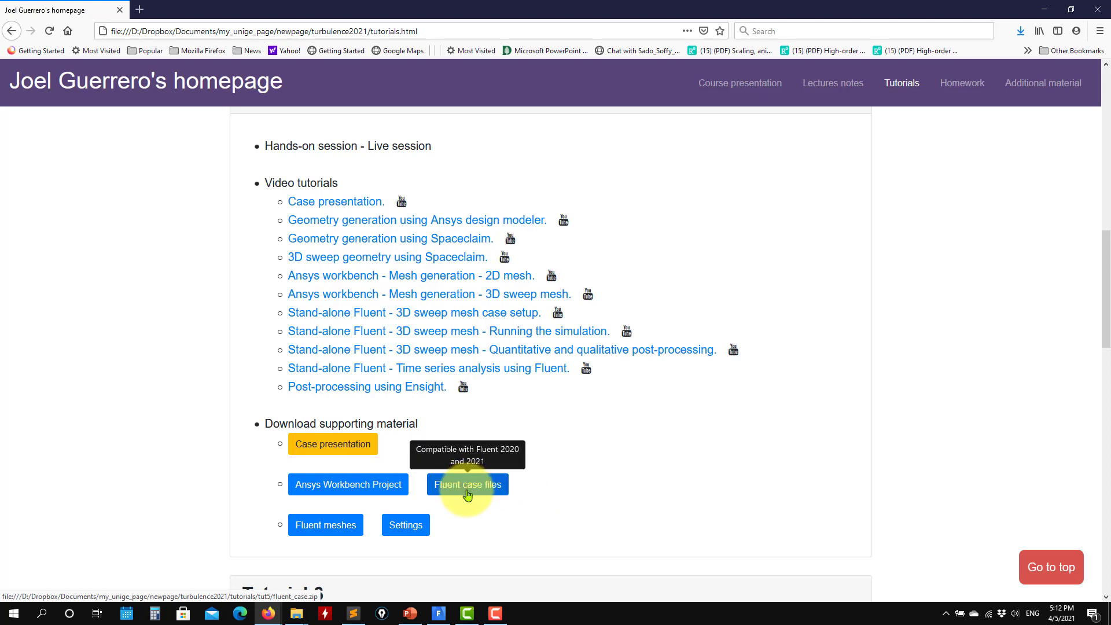
Bring up the tutorial's myfluent\3d case folder in File Explorer and copy its full path.
left_click(1043, 11)
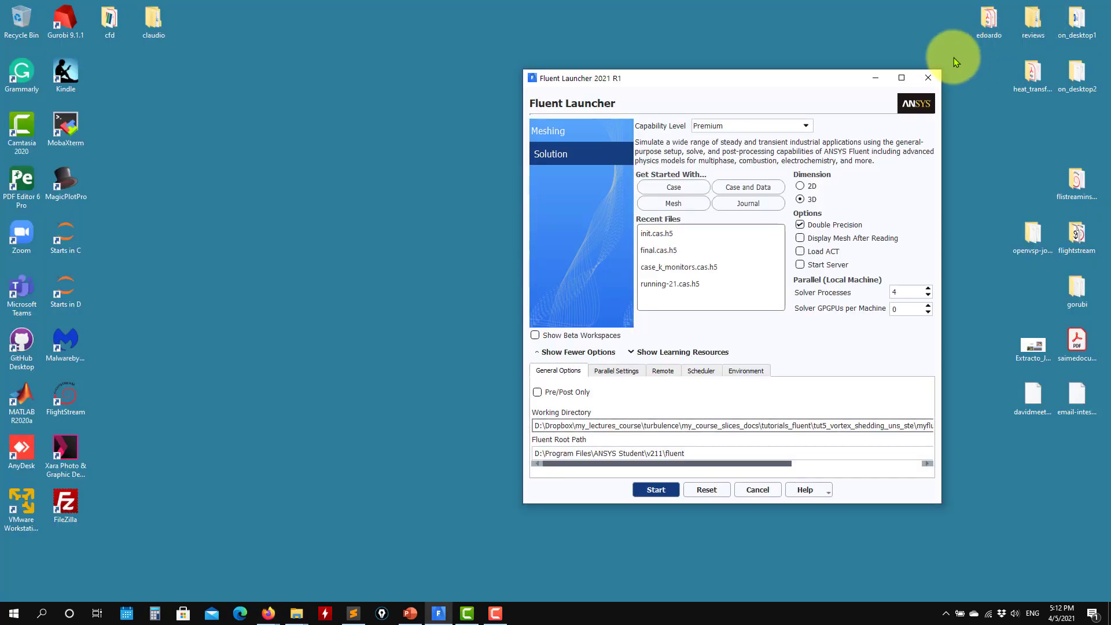
left_click(297, 614)
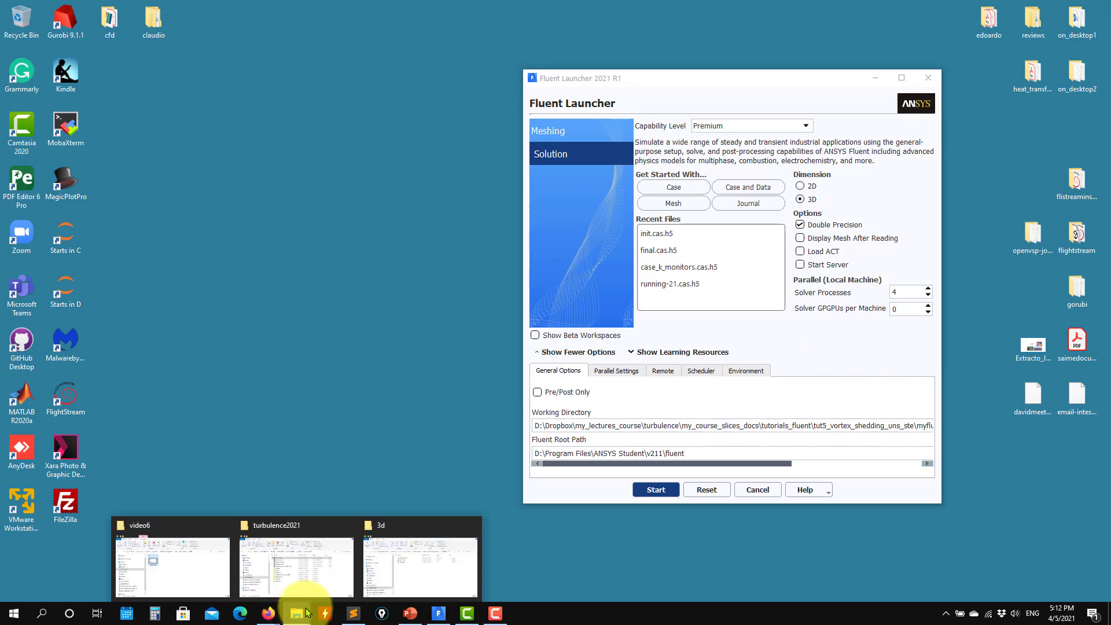
left_click(417, 565)
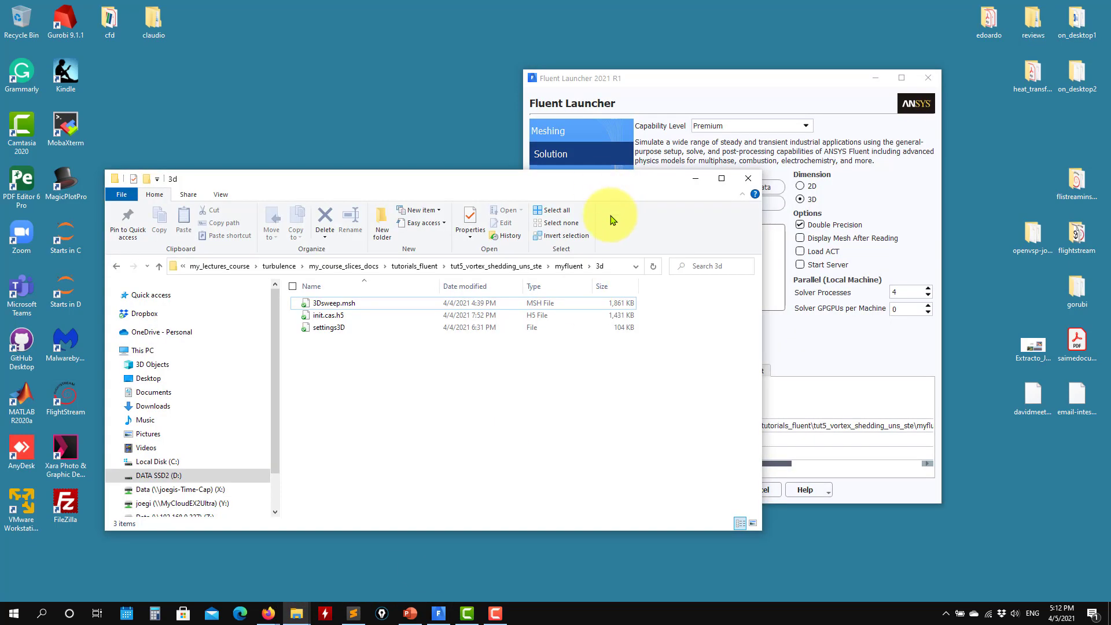
left_click(613, 266)
key("ctrl+c")
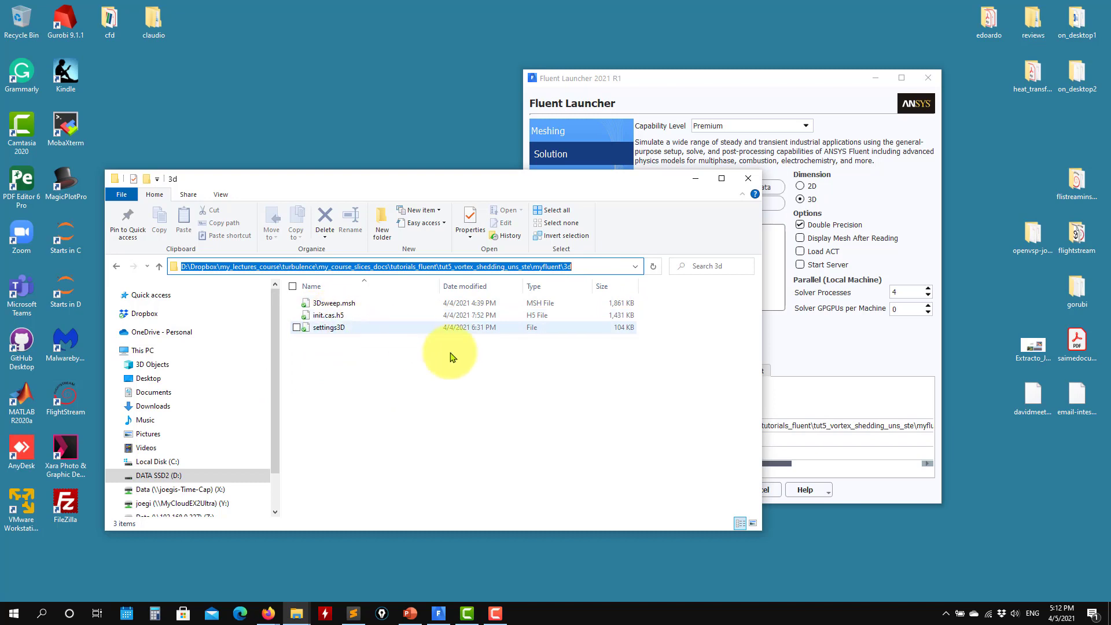
Replace the launcher's working directory with the copied 3d folder path, start Fluent and minimize the folder window.
left_click(845, 456)
triple_click(831, 425)
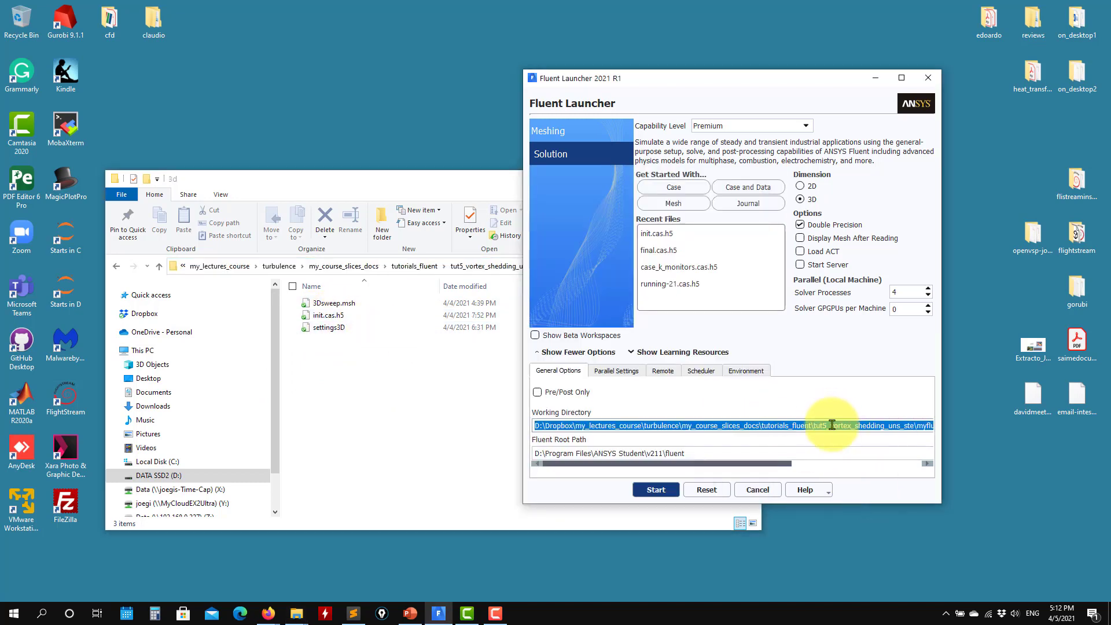
key("ctrl+v")
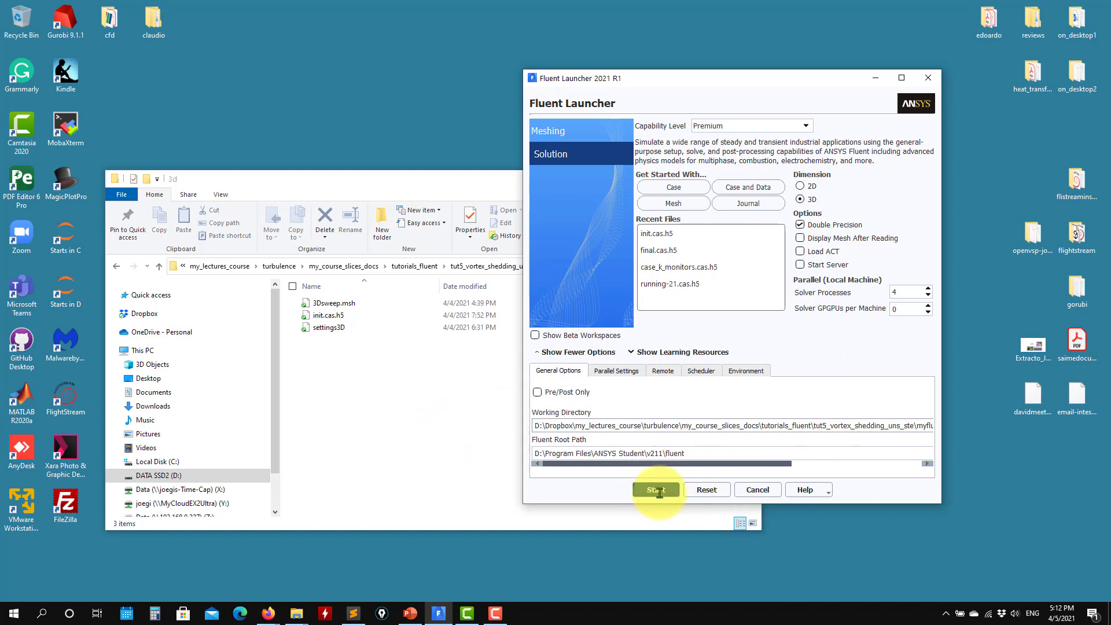
left_click(408, 427)
left_click(696, 179)
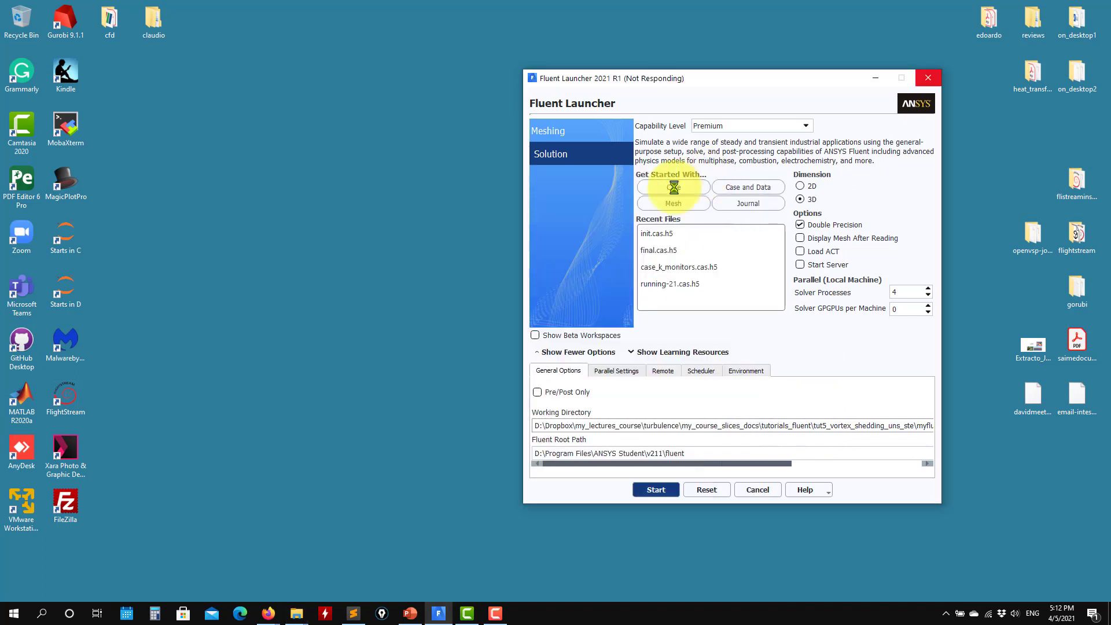
left_click(410, 612)
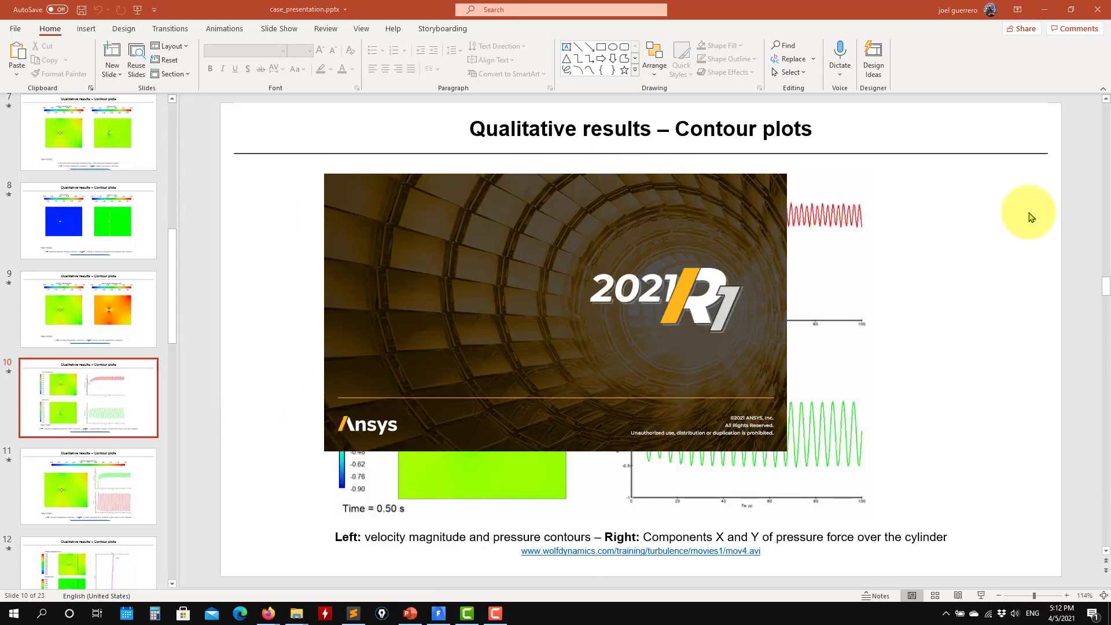
left_click(1044, 10)
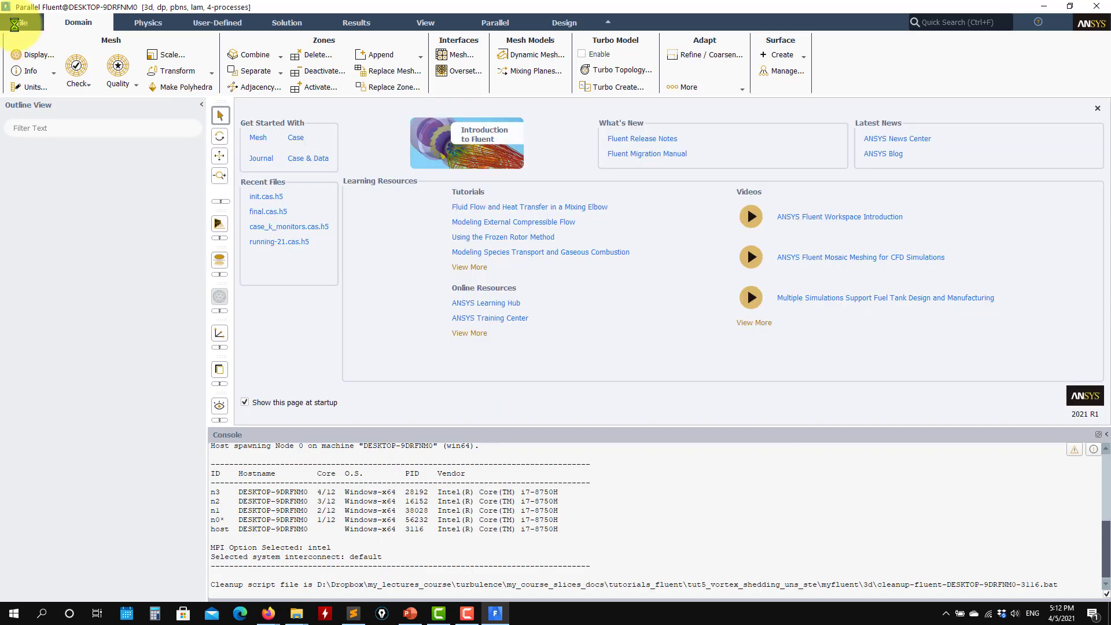
Read the case file init.cas.h5 from the 3d working folder into Fluent.
left_click(23, 30)
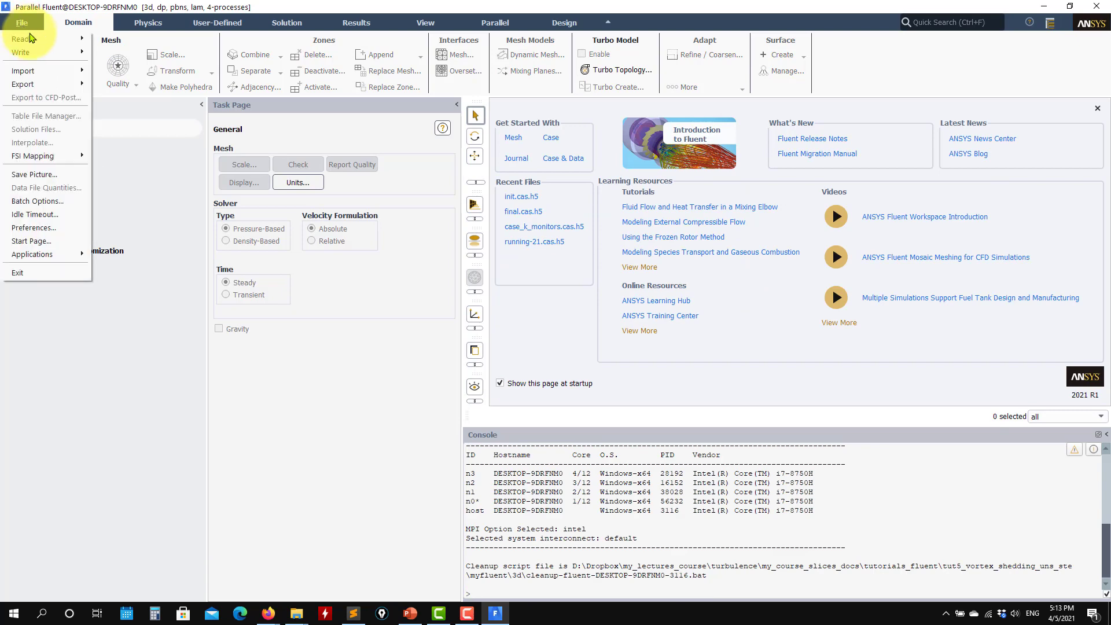
mouse_move(45, 45)
left_click(110, 54)
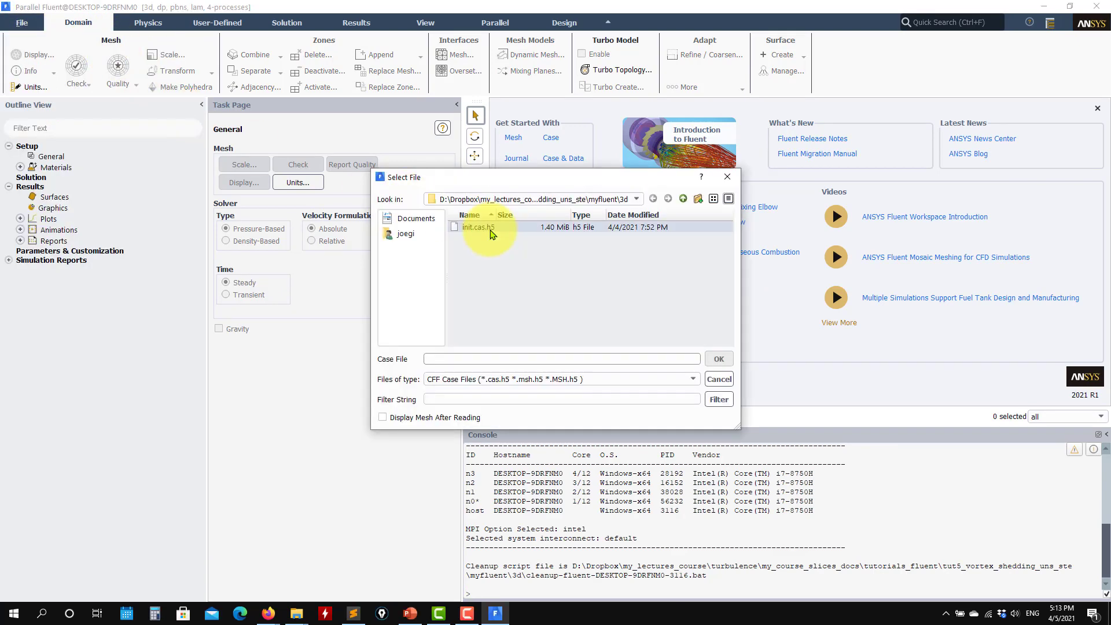
left_click(480, 212)
left_click(723, 360)
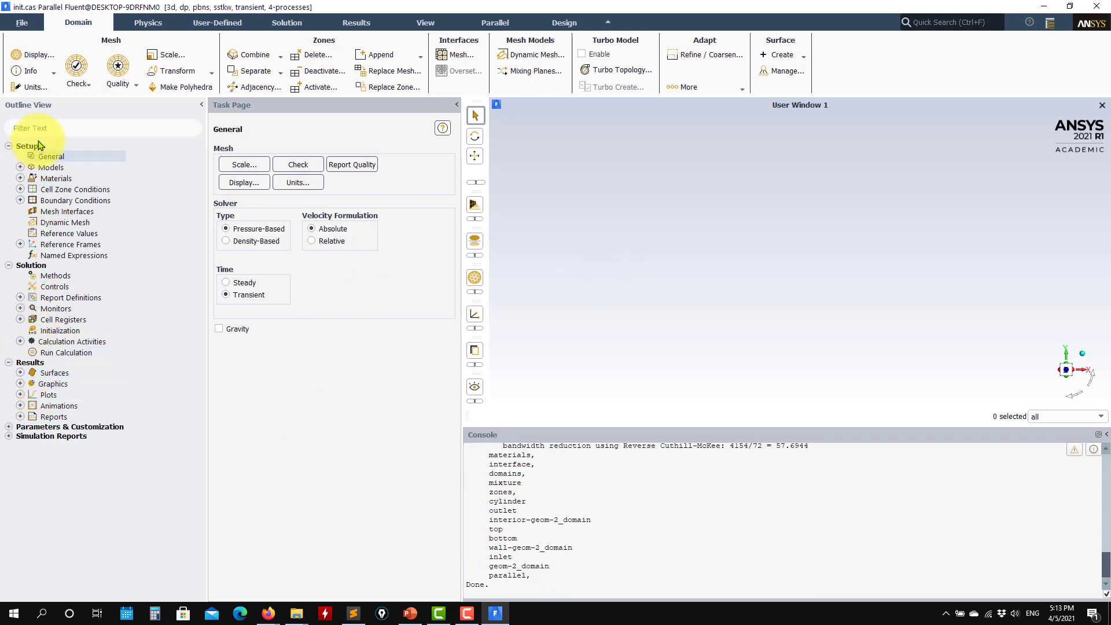
Examine the case's result surfaces, initialization settings and solution animations.
left_click(19, 372)
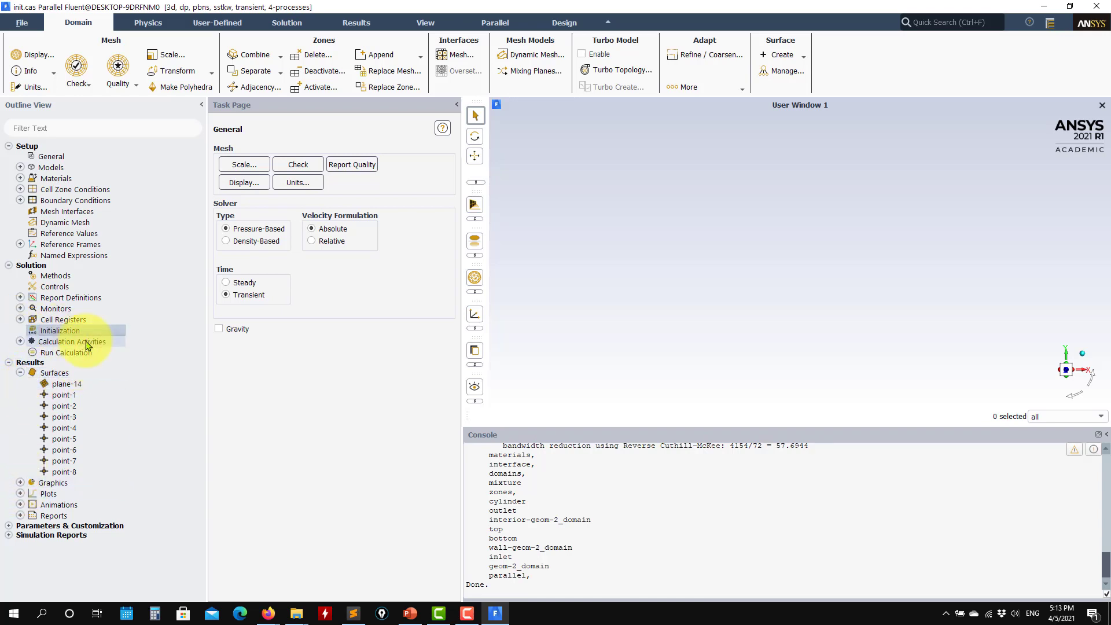
left_click(66, 330)
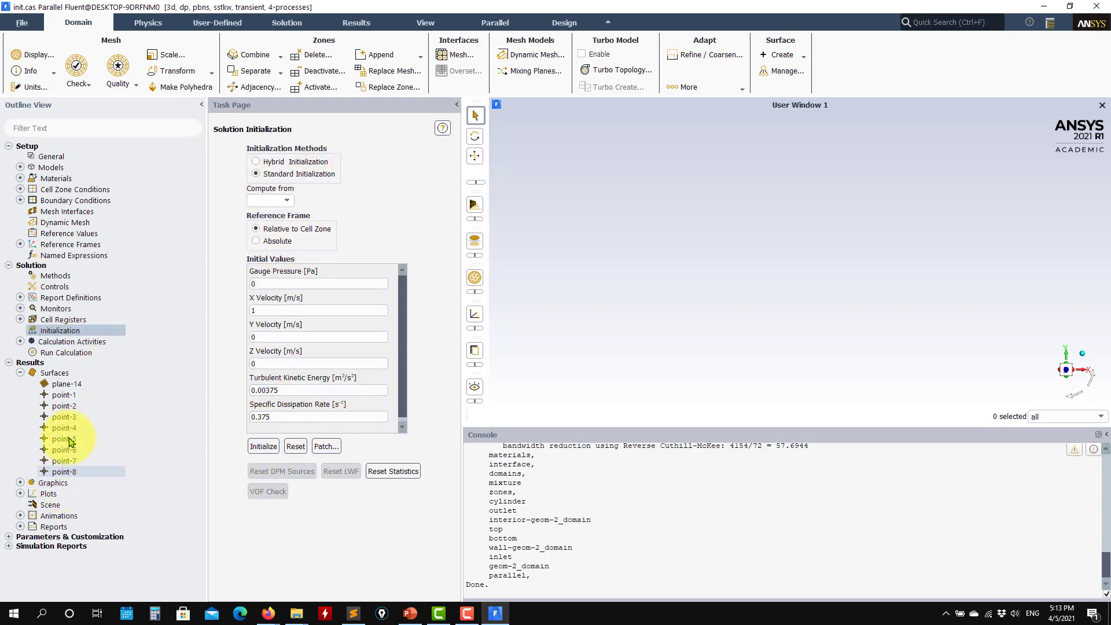
left_click(20, 516)
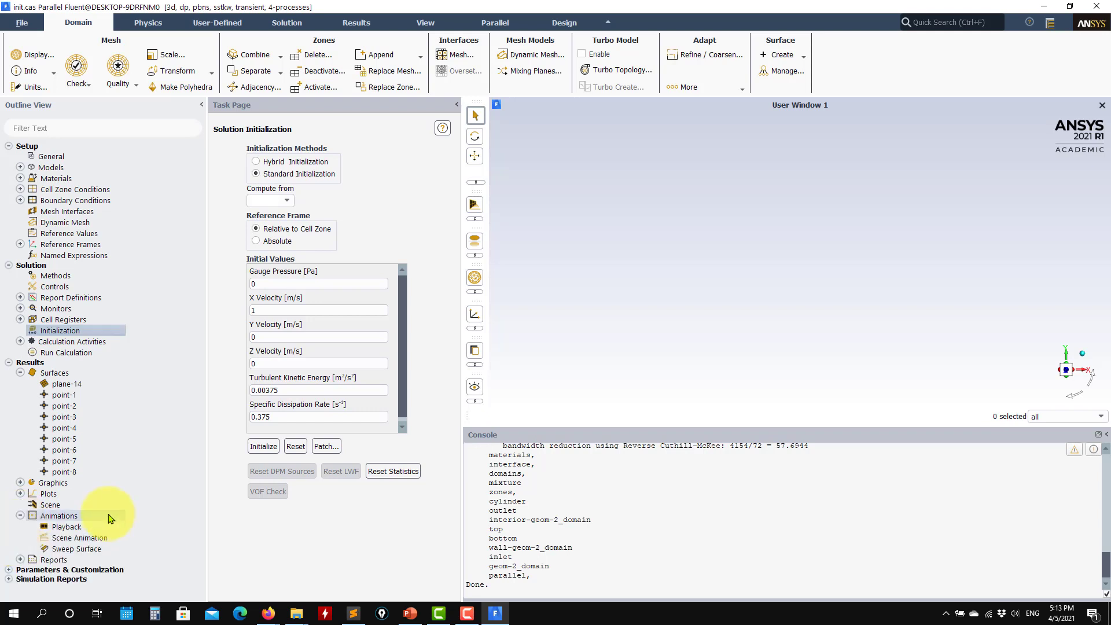
left_click(21, 341)
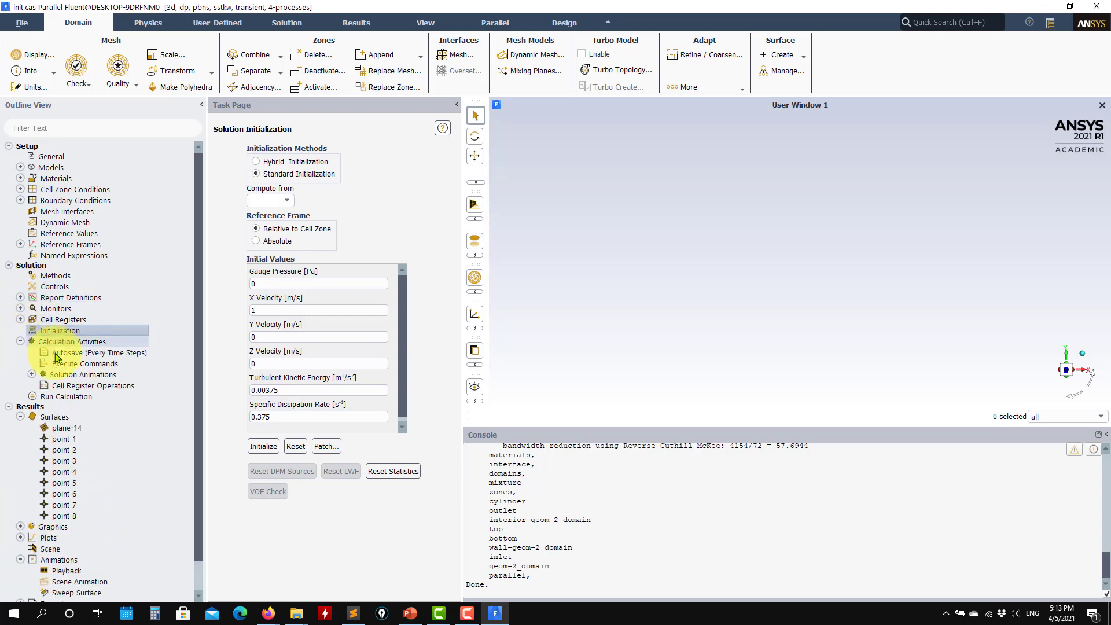
left_click(32, 374)
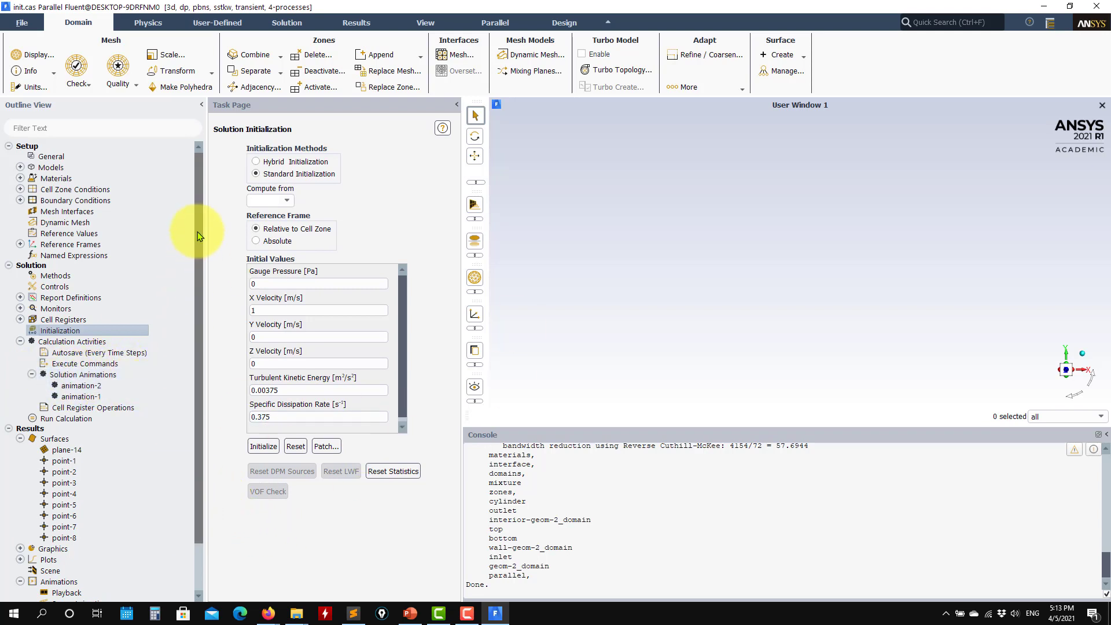
Review the case setup from the general solver settings, models and materials through cell zones and boundary conditions to the reference values.
left_click(50, 160)
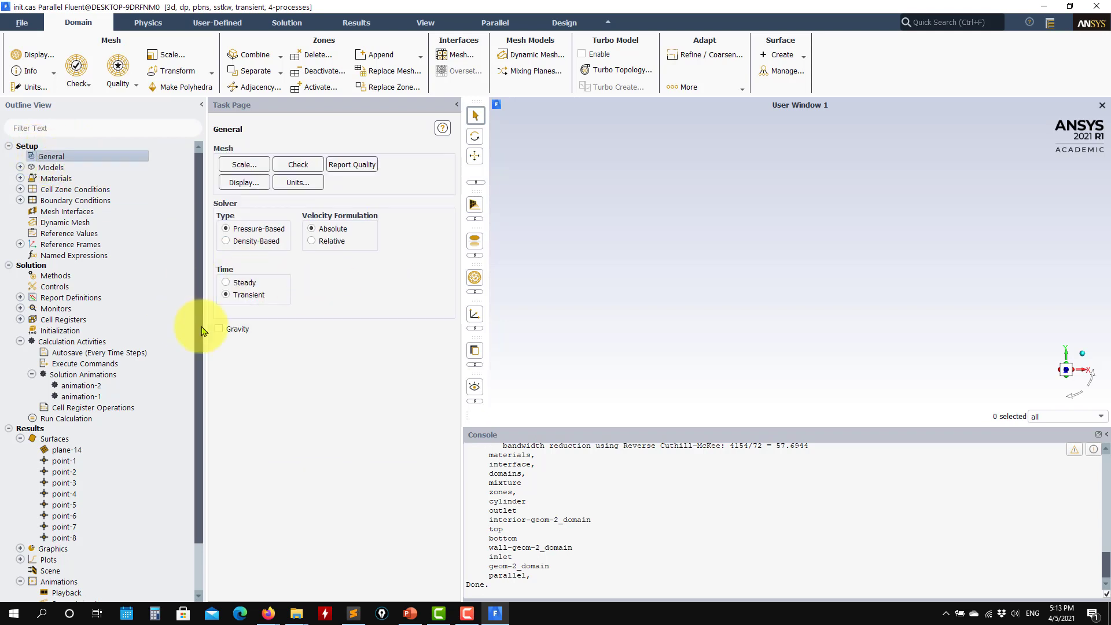
left_click(20, 167)
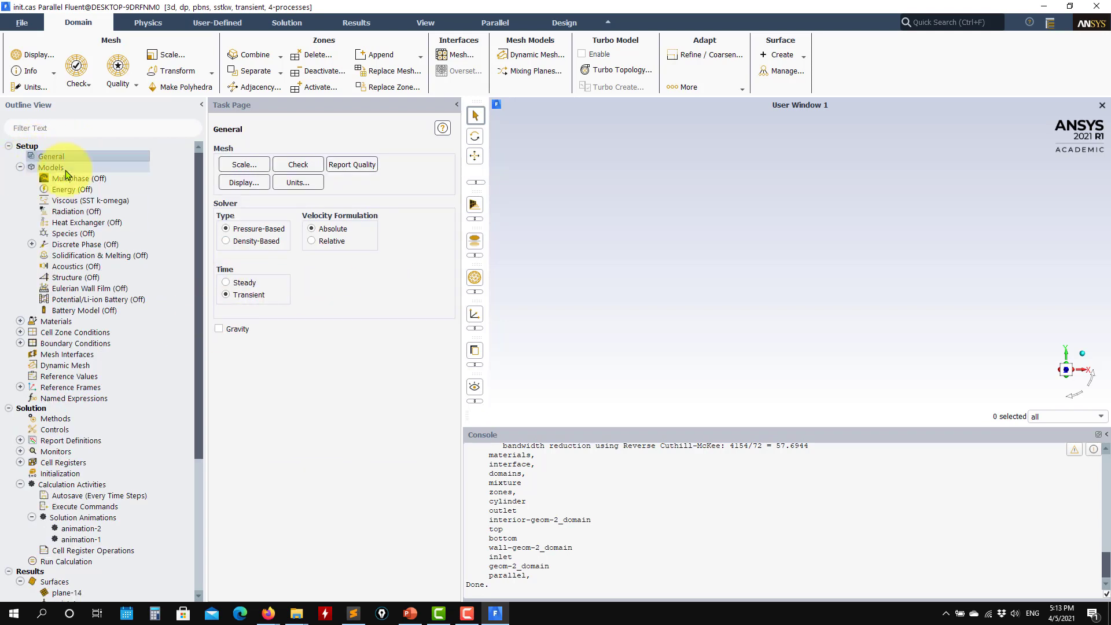
left_click(20, 168)
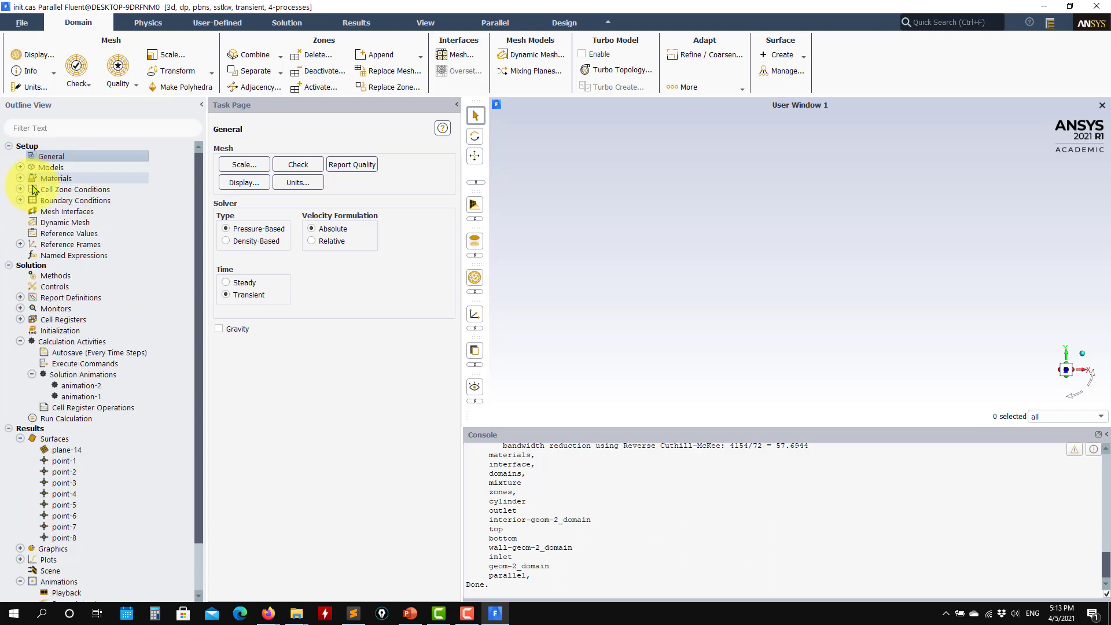
left_click(21, 178)
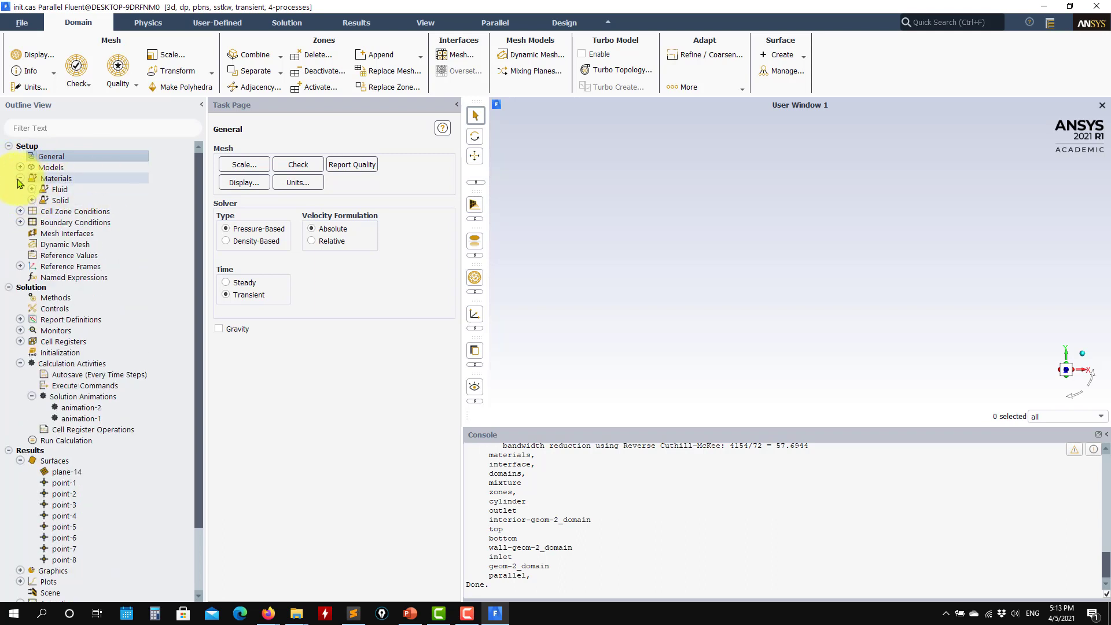
left_click(20, 178)
left_click(20, 190)
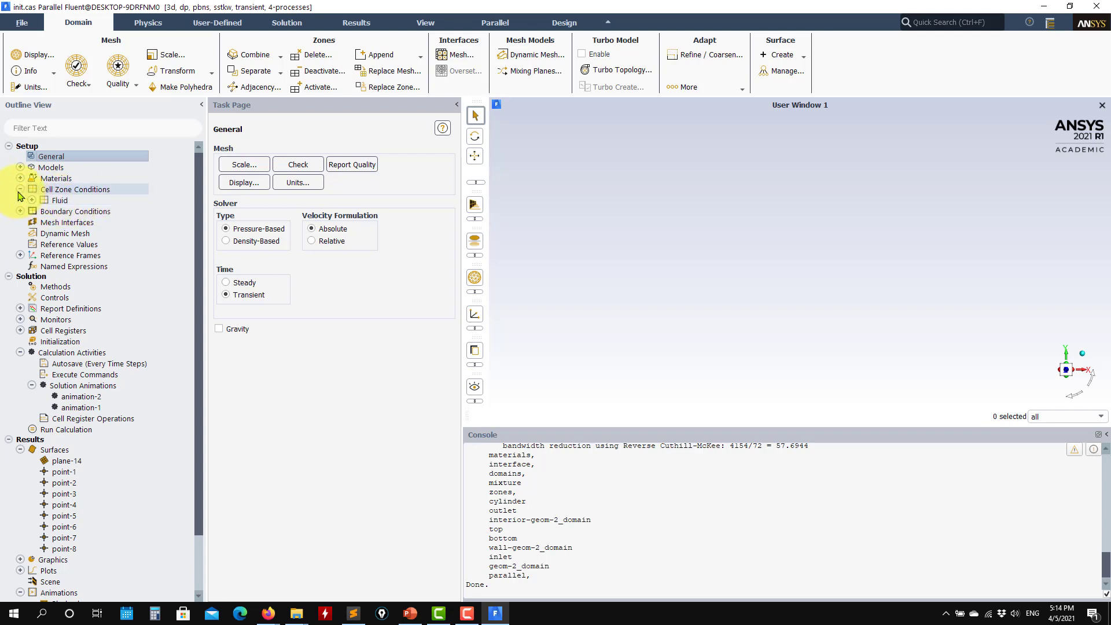
left_click(20, 189)
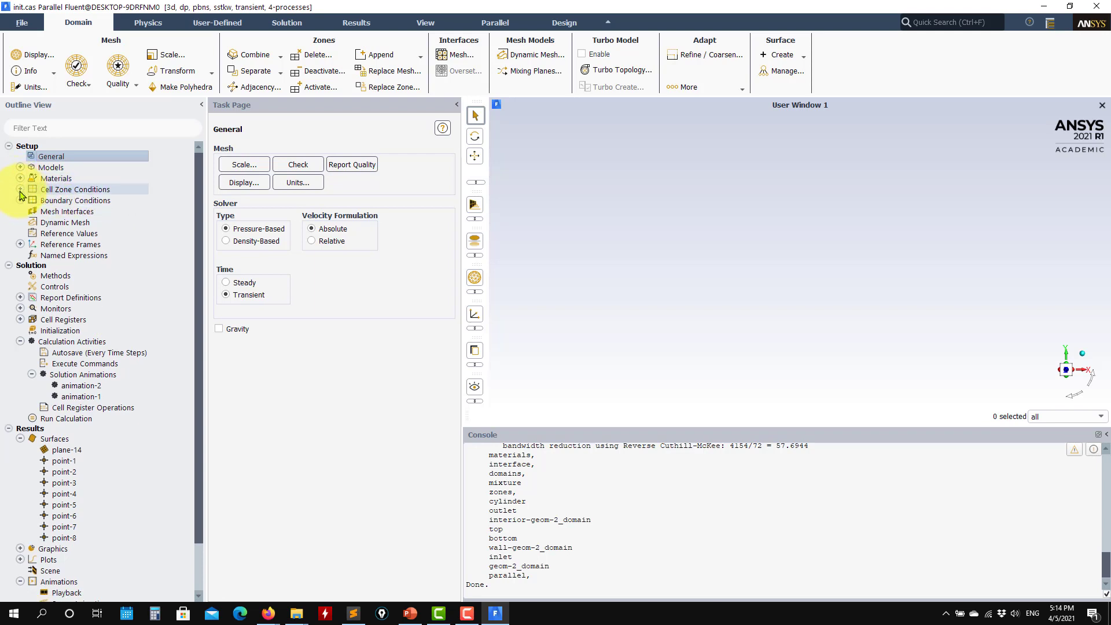
left_click(21, 199)
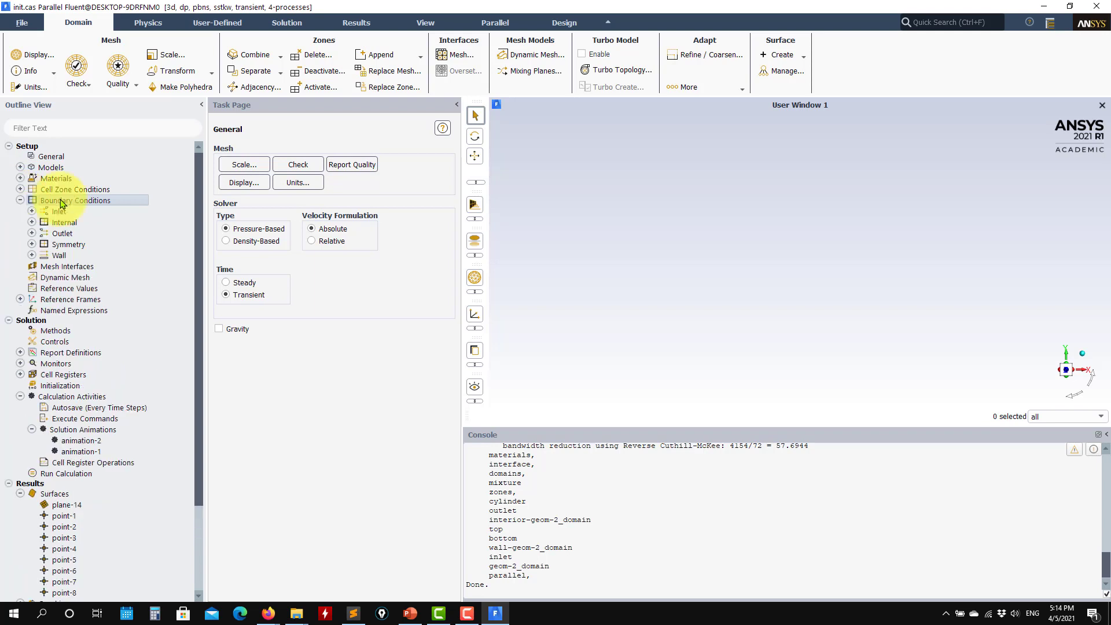
double_click(61, 202)
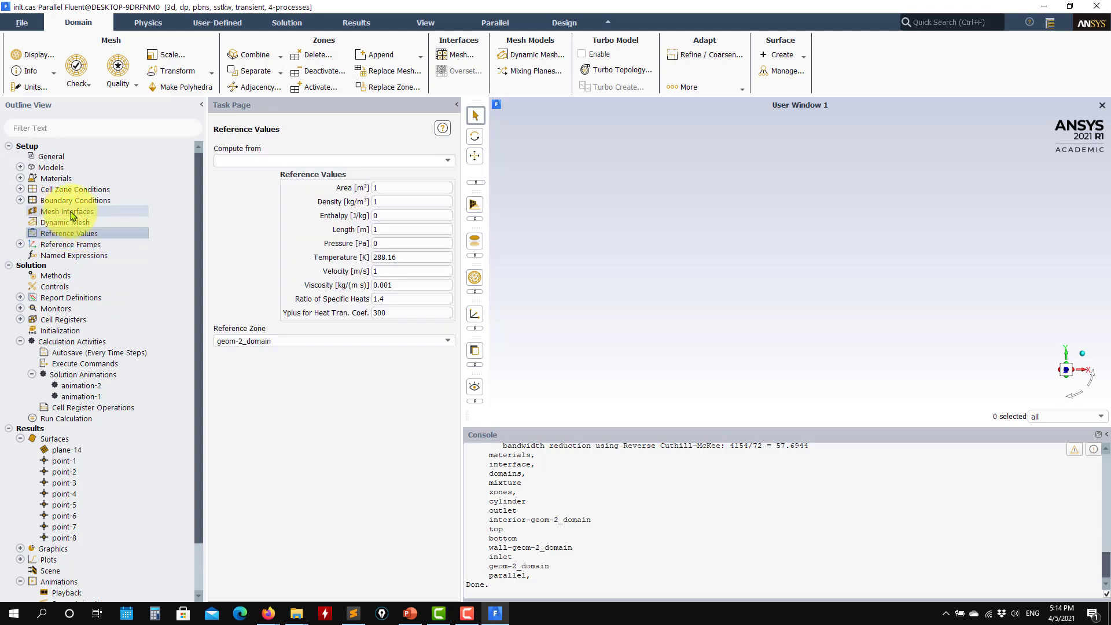
Review the solution methods and the under-relaxation factors in the solution controls.
left_click(58, 279)
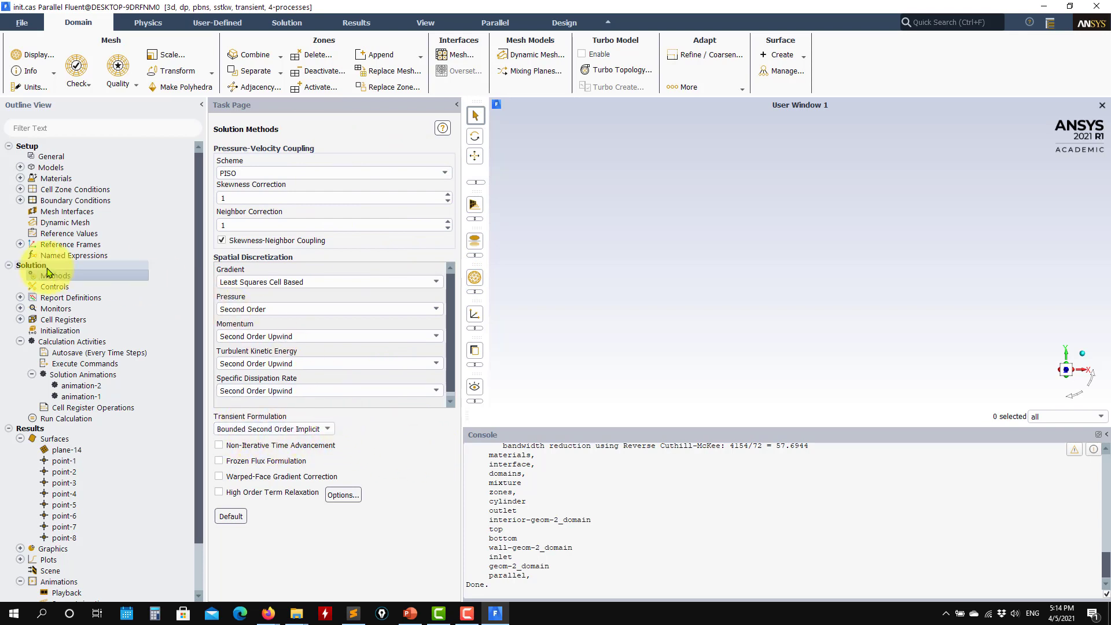
left_click(56, 287)
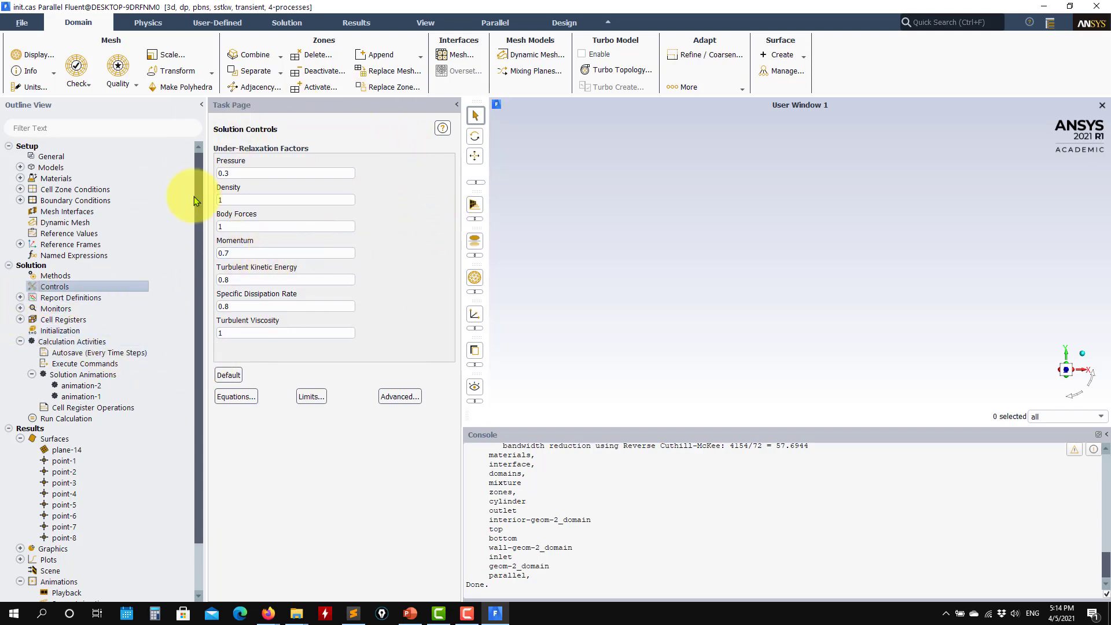
Review the report definitions for the mass flow imbalance, the average wall y-plus and the cylinder's drag coefficient.
left_click(19, 297)
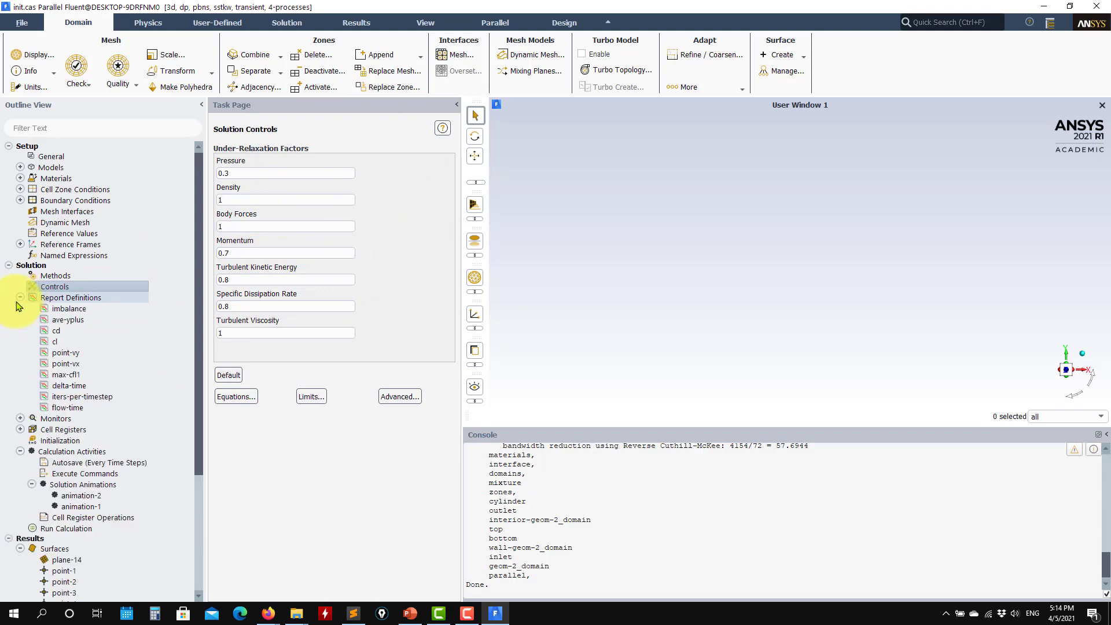
double_click(74, 311)
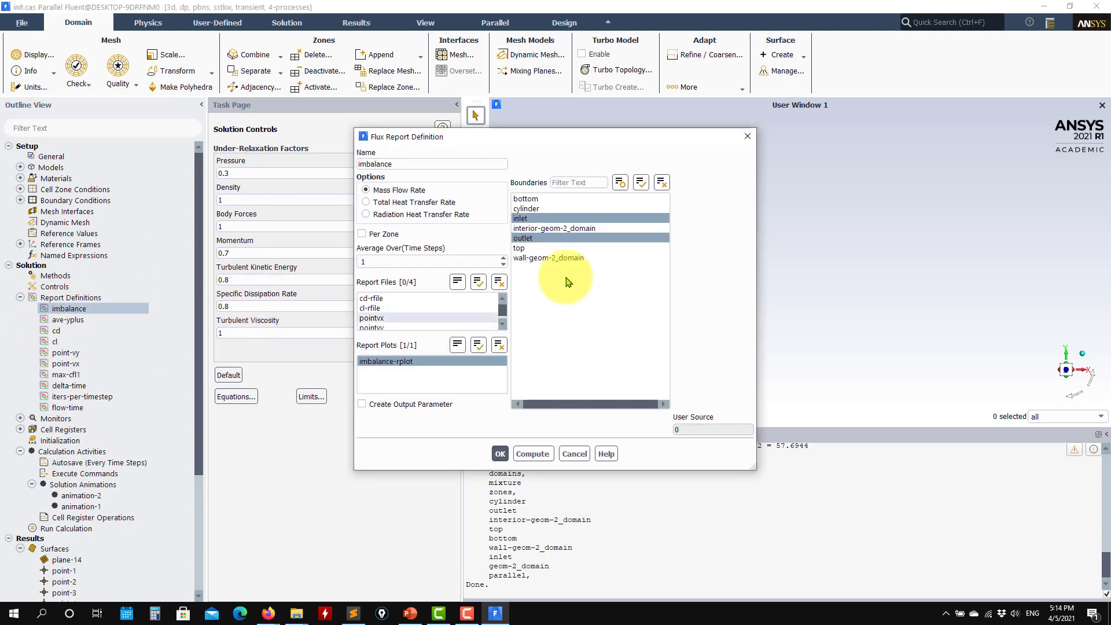
left_click(575, 454)
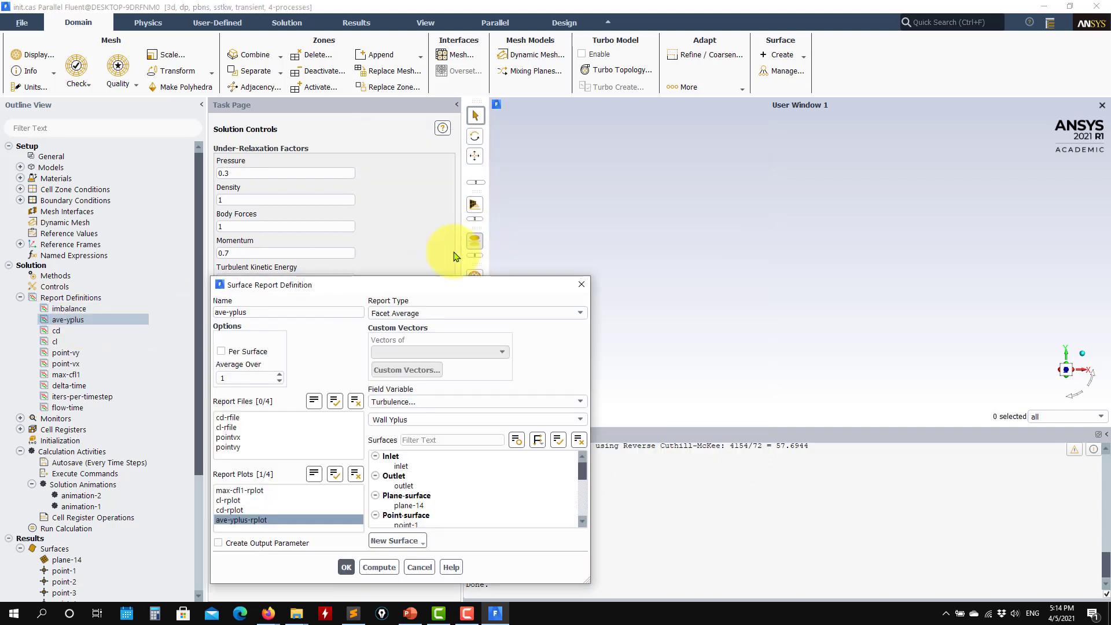
left_click_drag(582, 470, 578, 510)
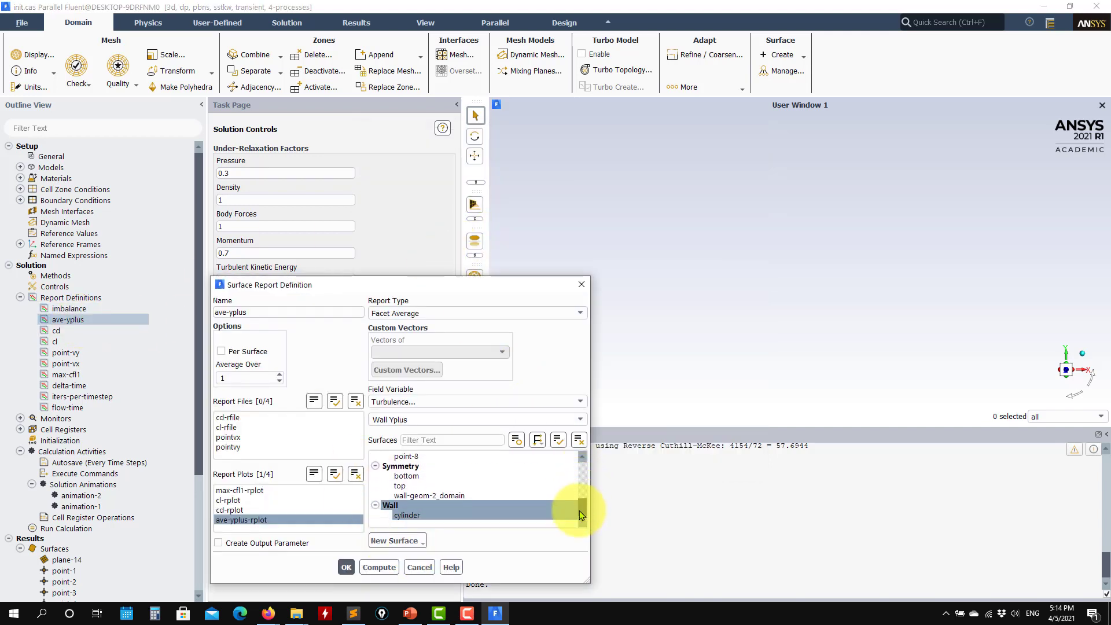
left_click(419, 567)
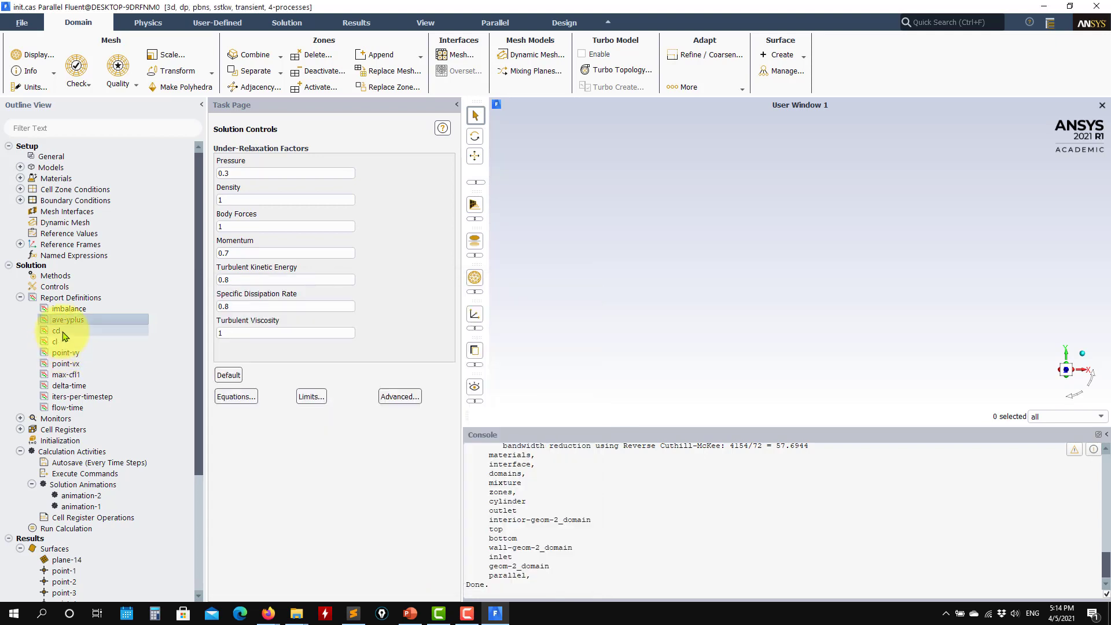
double_click(63, 332)
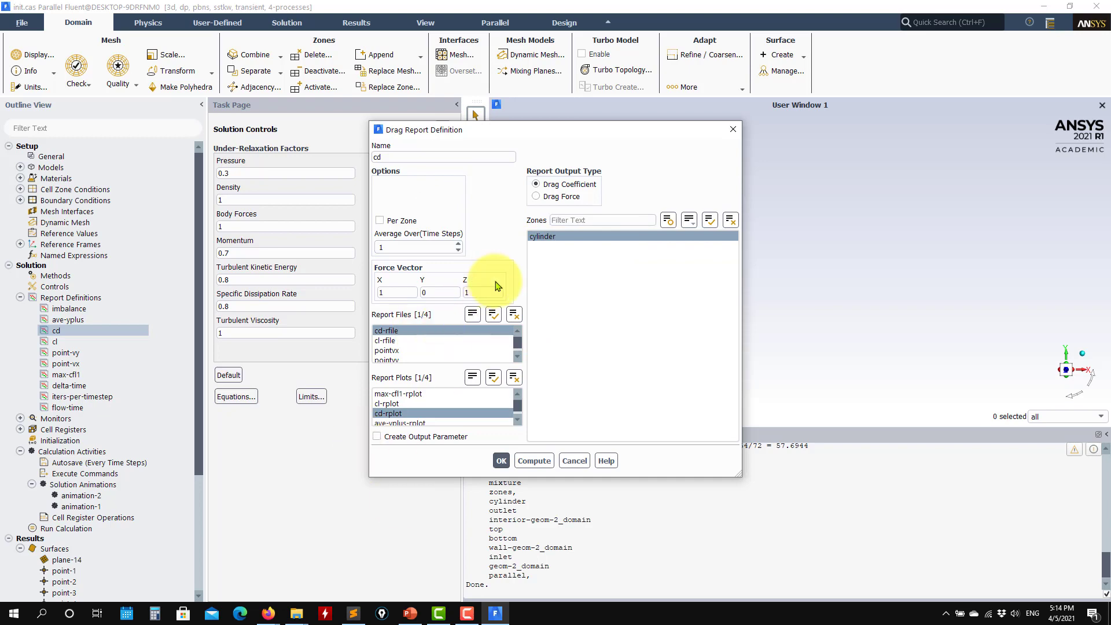
left_click(572, 461)
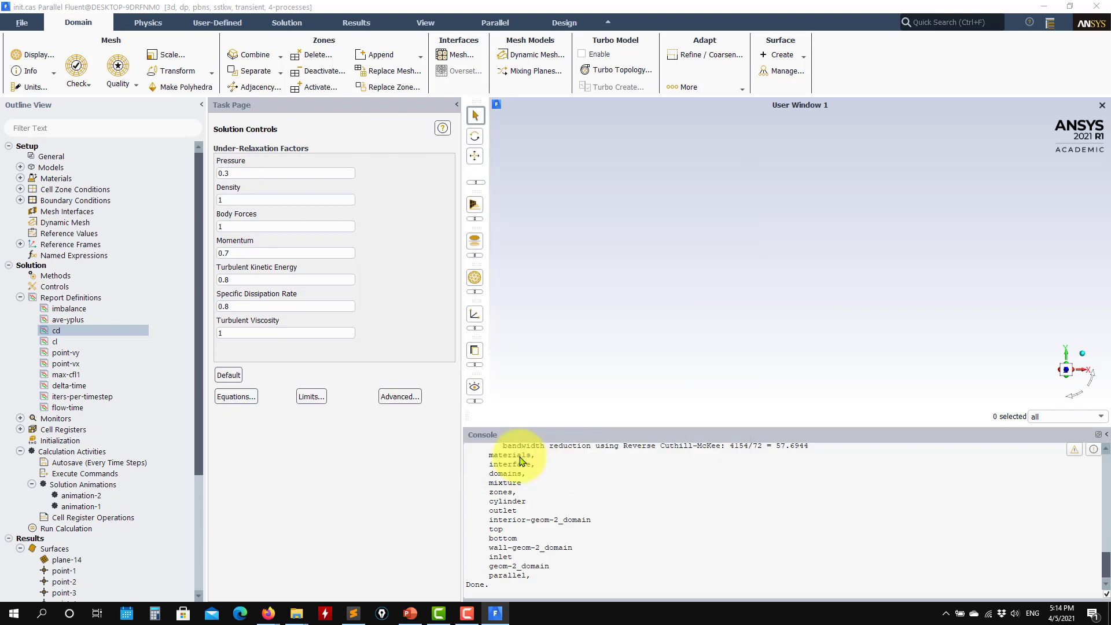
Review the point-vy and point-vx velocity report definitions and the max-cfl1 Courant number report definition.
double_click(70, 354)
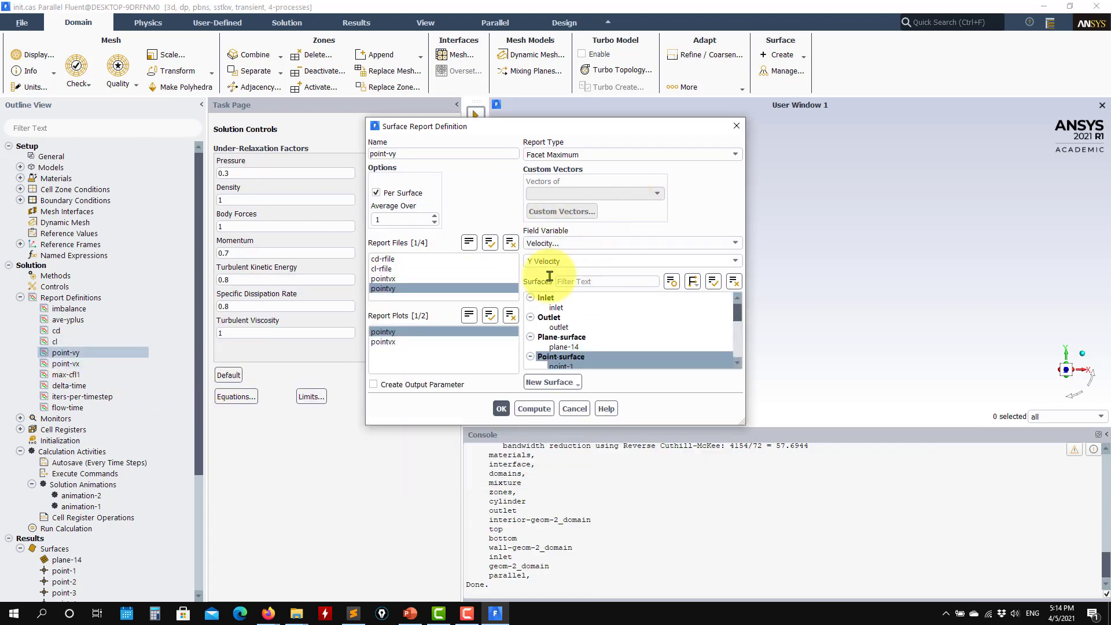
left_click_drag(737, 311, 738, 334)
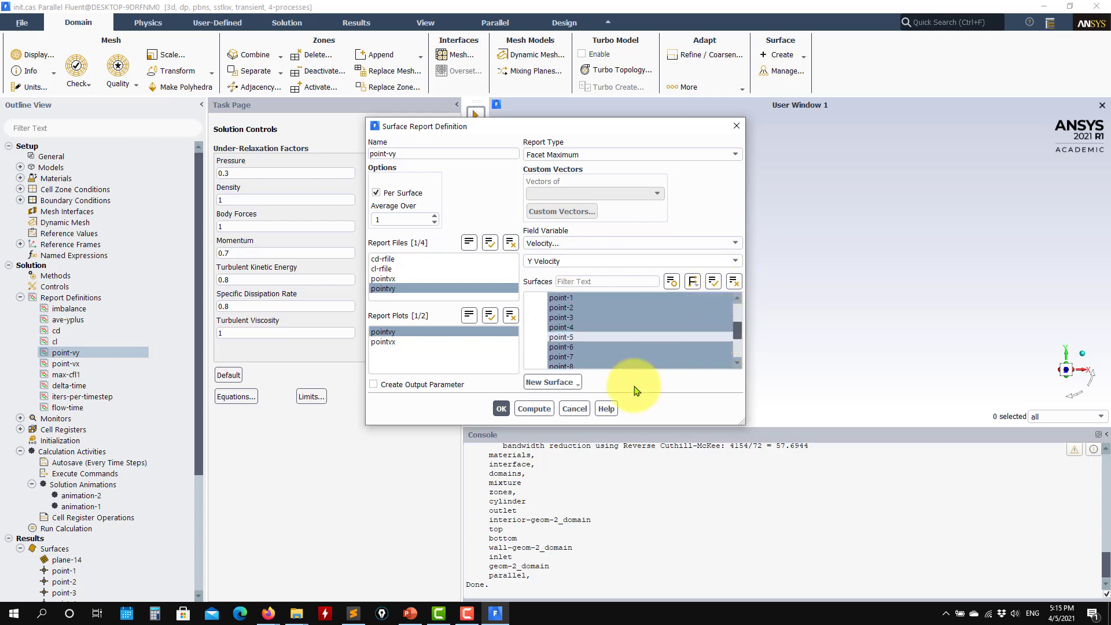
left_click(574, 407)
double_click(85, 370)
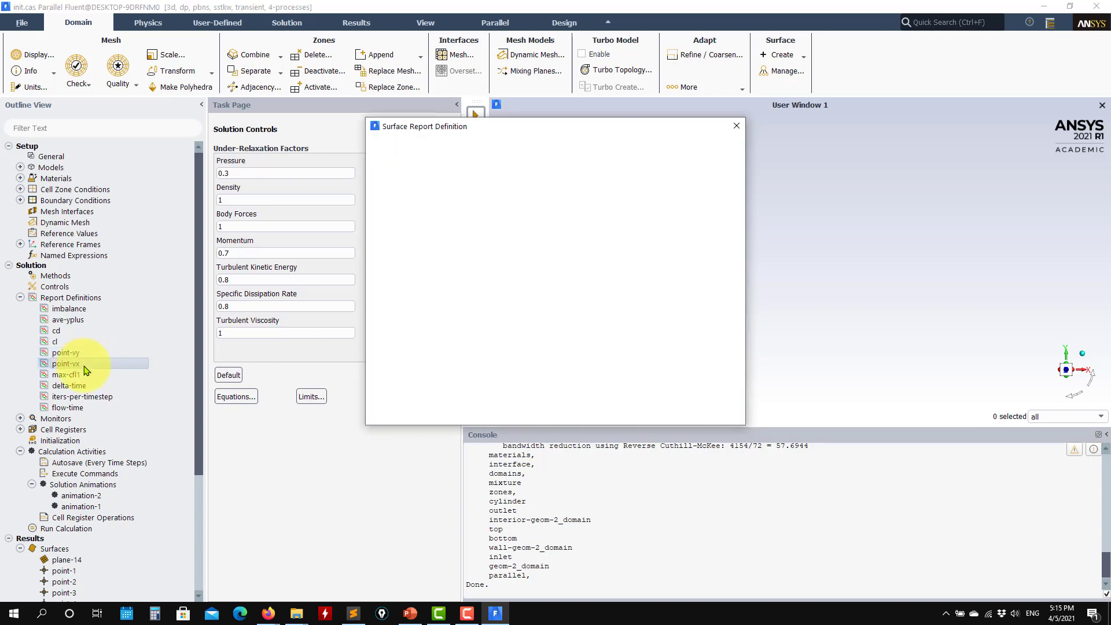
left_click(575, 407)
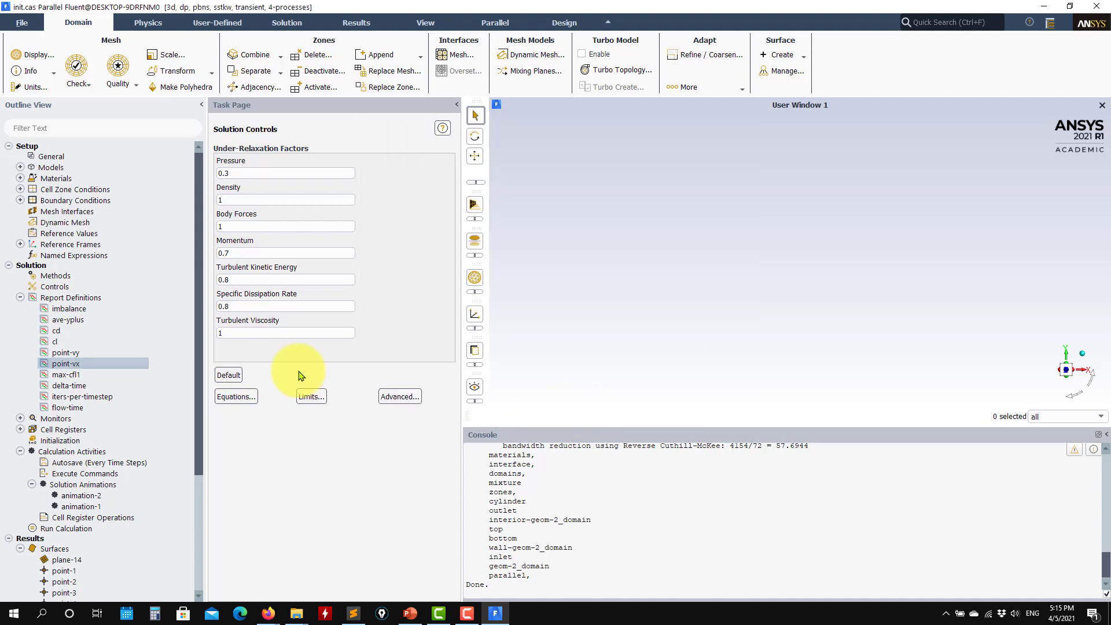
double_click(73, 376)
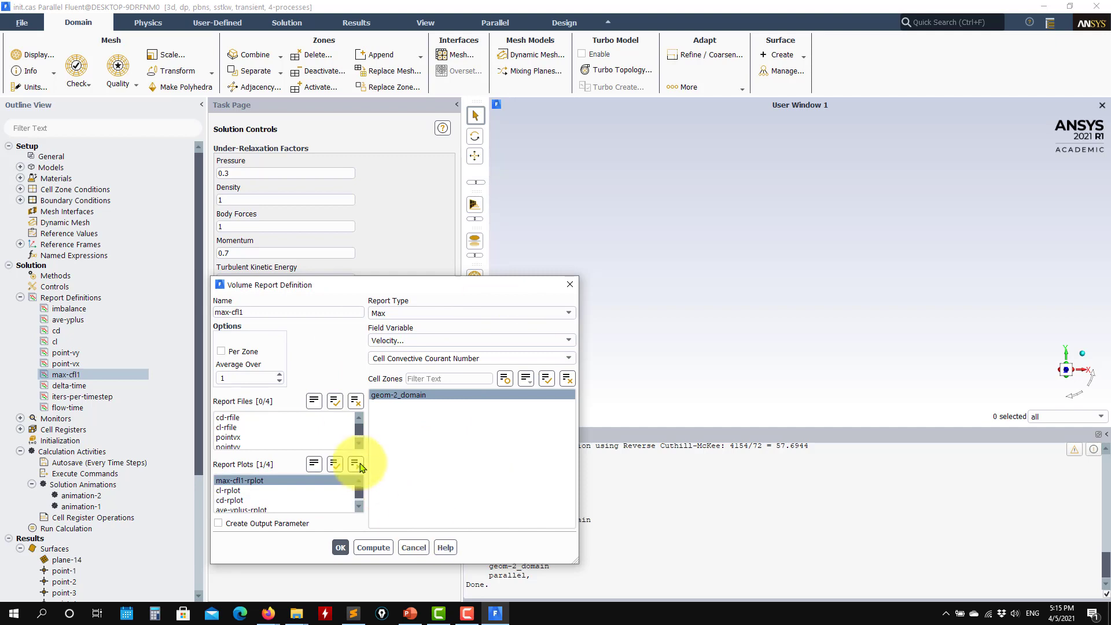
left_click(415, 548)
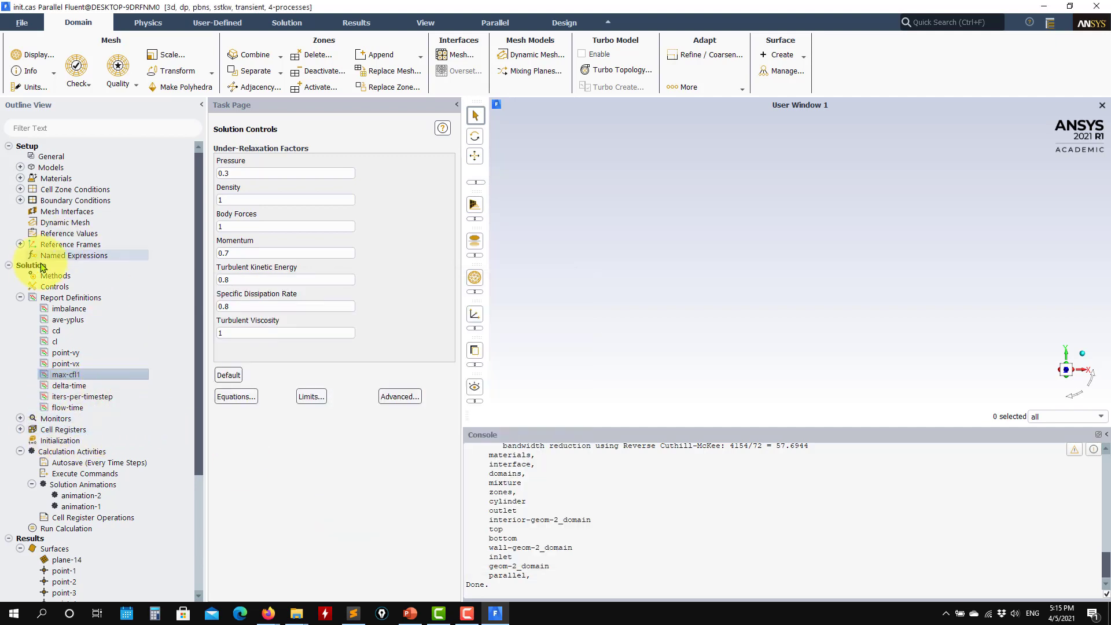
Examine the monitors and cell registers of the case and collapse the calculation activities.
left_click(20, 418)
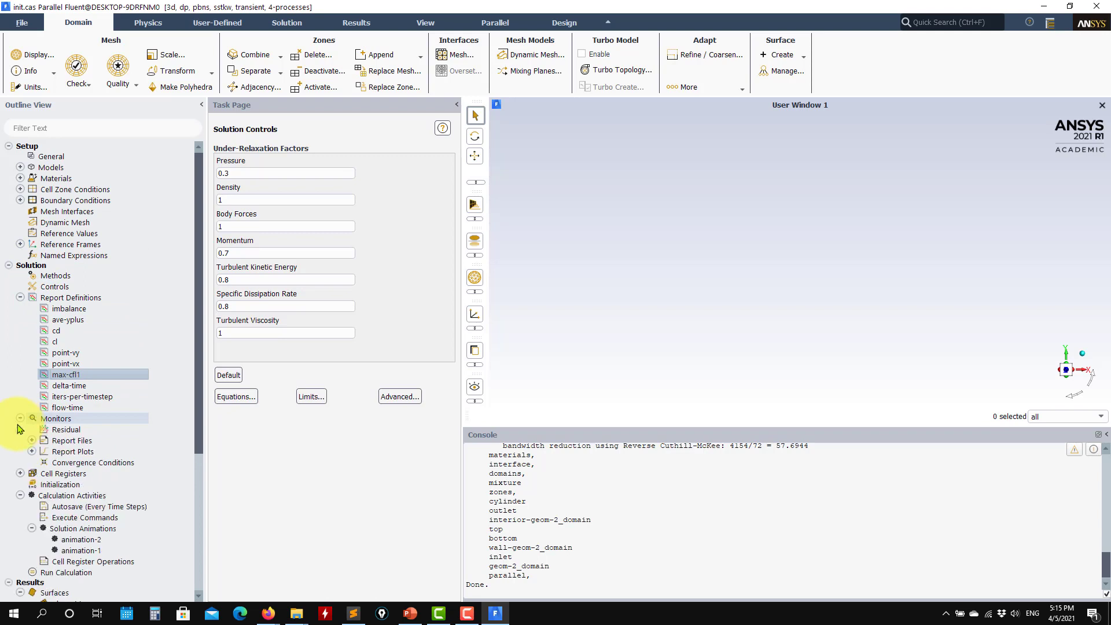
left_click(20, 473)
scroll(20, 475, "down", 3)
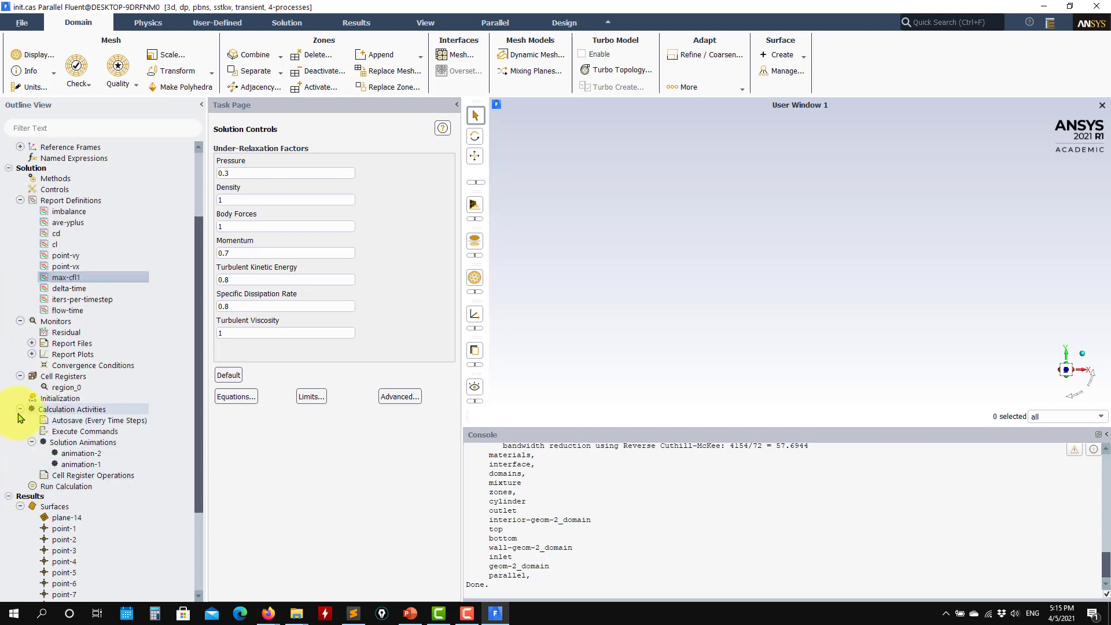
left_click(20, 409)
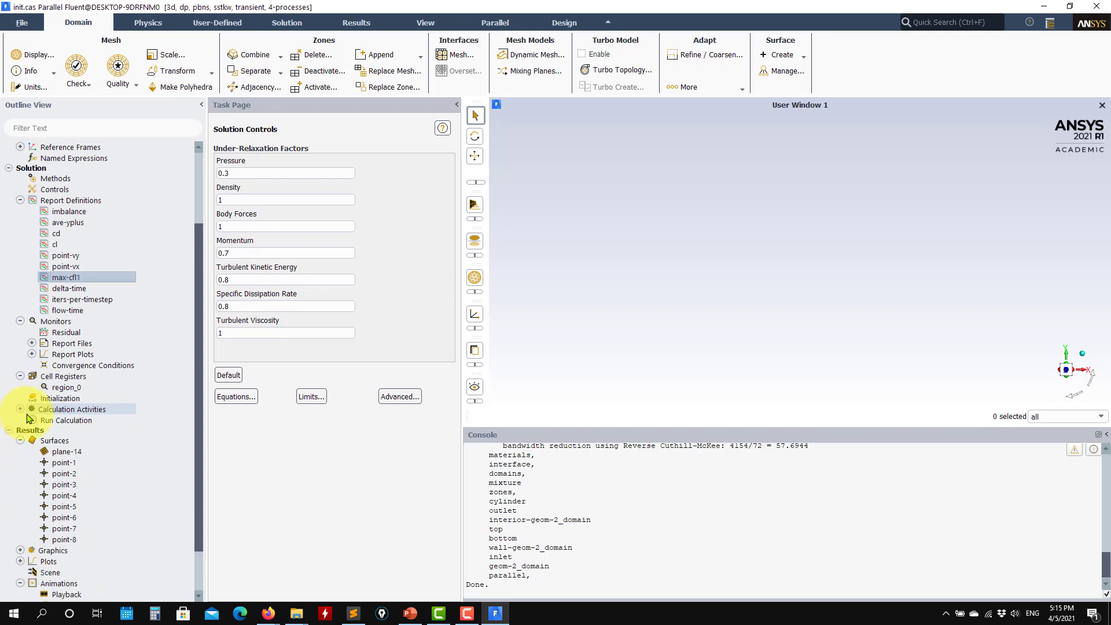
scroll(31, 420, "down", 2)
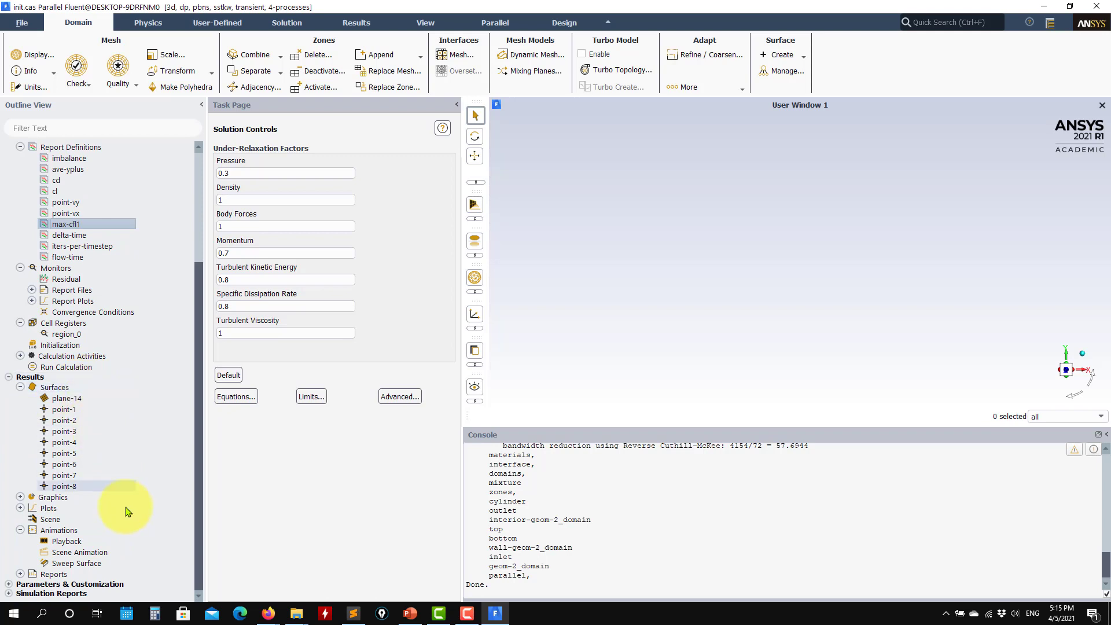
Display the vector-1 velocity vectors coloured by velocity magnitude on plane-14 and inspect them around the cylinder.
left_click(20, 497)
left_click(32, 530)
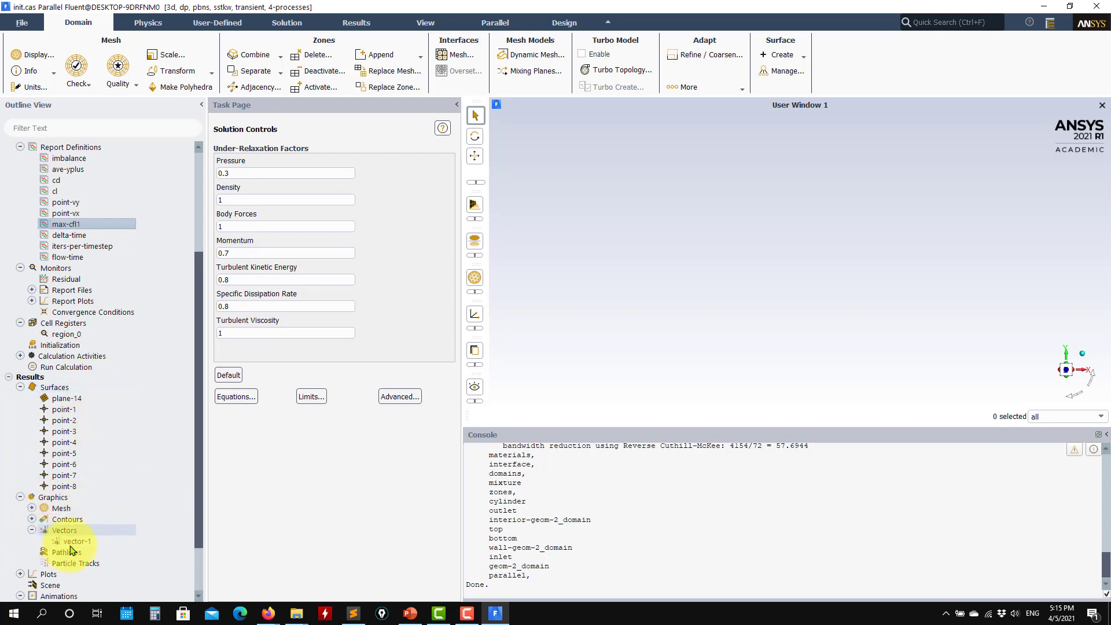
double_click(78, 541)
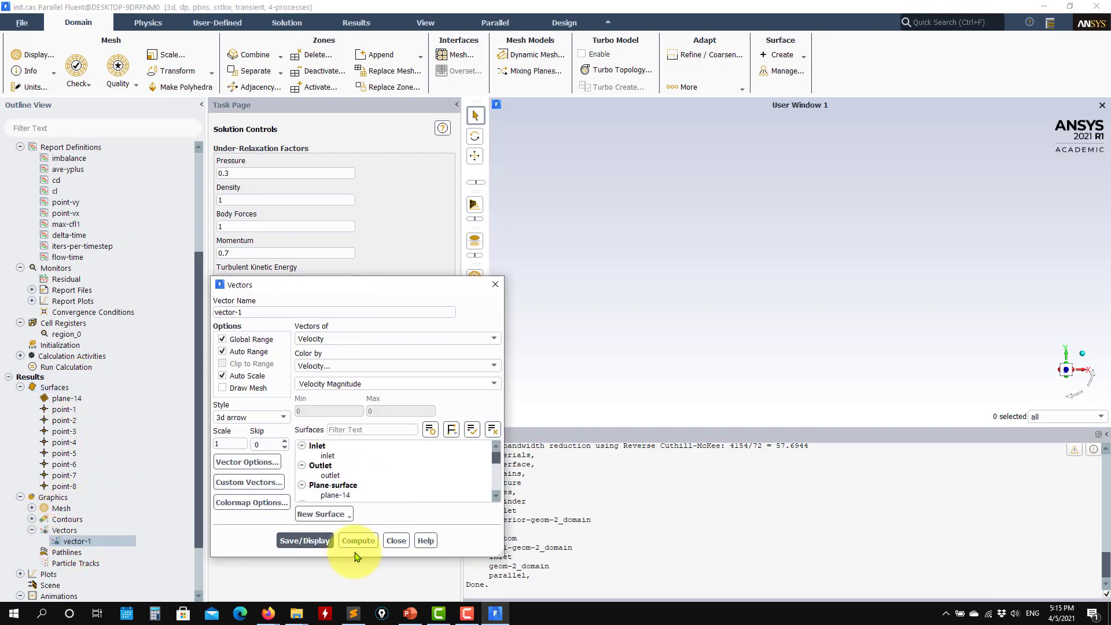
left_click(306, 539)
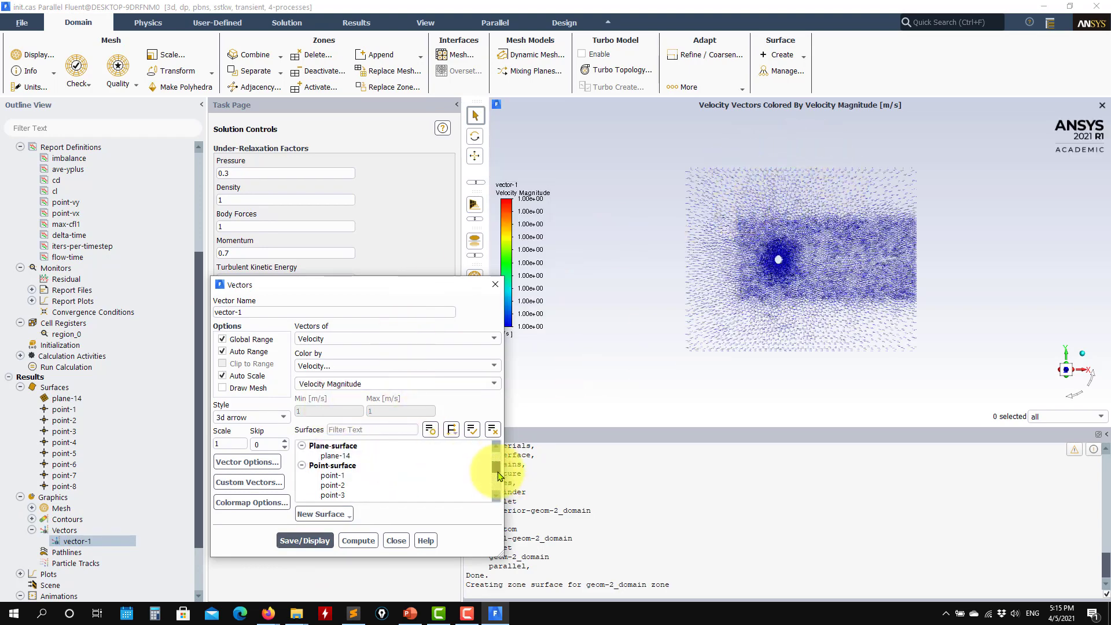
left_click_drag(497, 470, 496, 461)
left_click(332, 465)
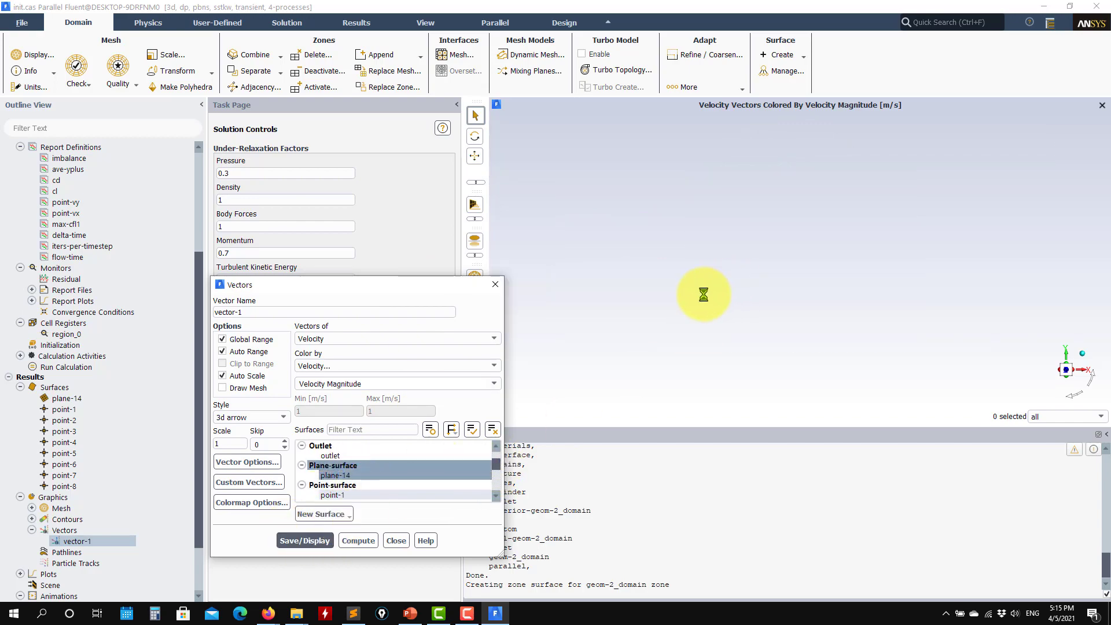
scroll(793, 247, "up", 2)
scroll(784, 252, "up", 3)
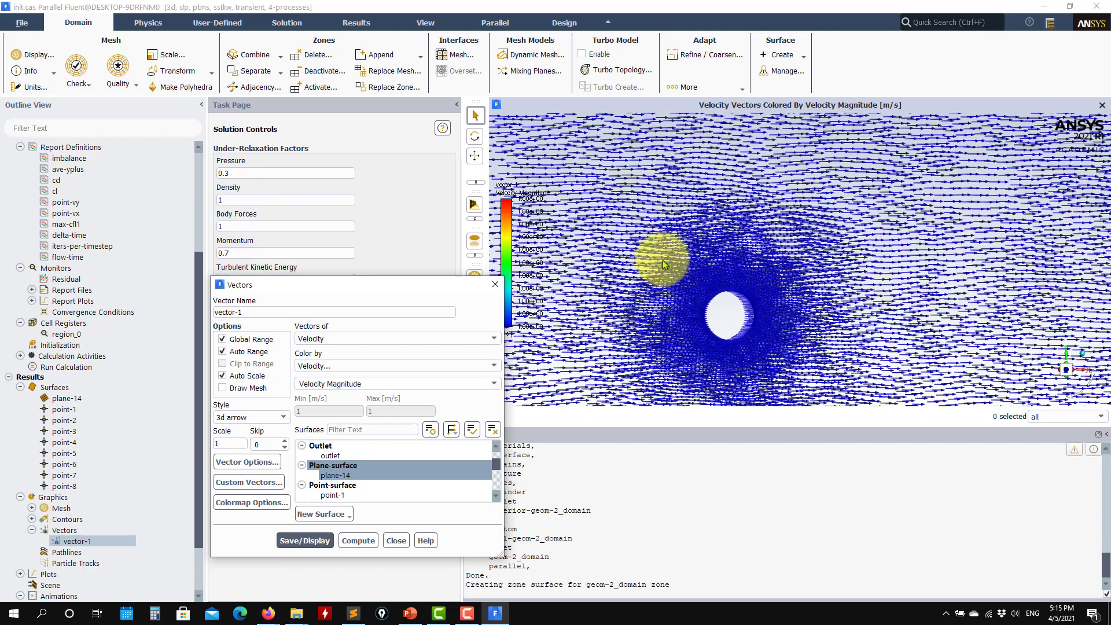
scroll(685, 262, "down", 2)
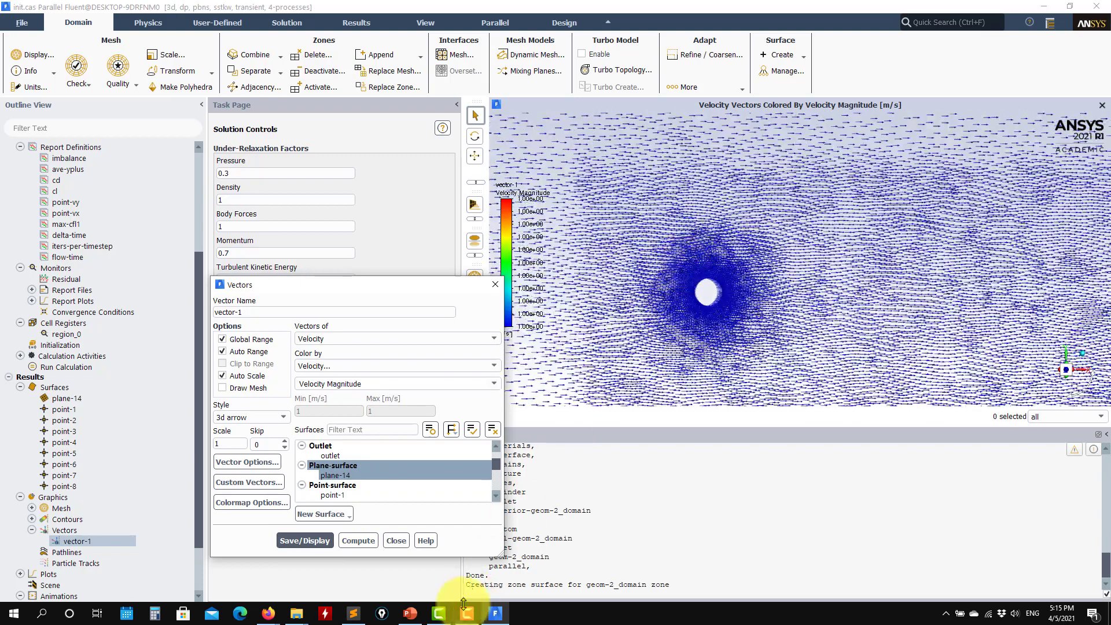
Switch to PowerPoint, play the contour plots animation in case_presentation.pptx, and return to Fluent.
left_click(411, 613)
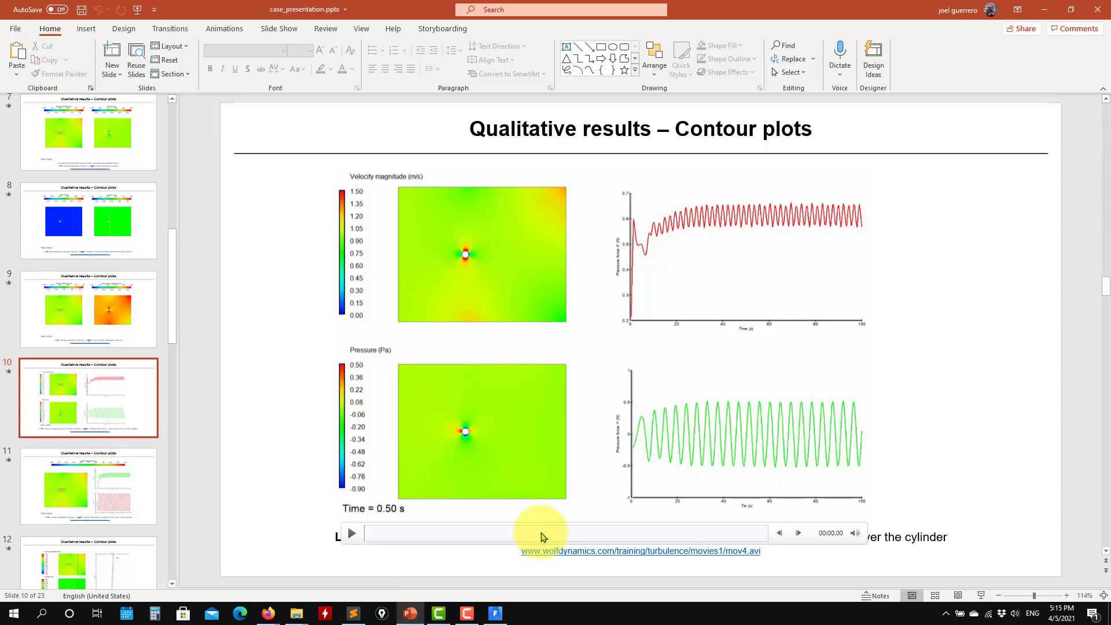
left_click(351, 533)
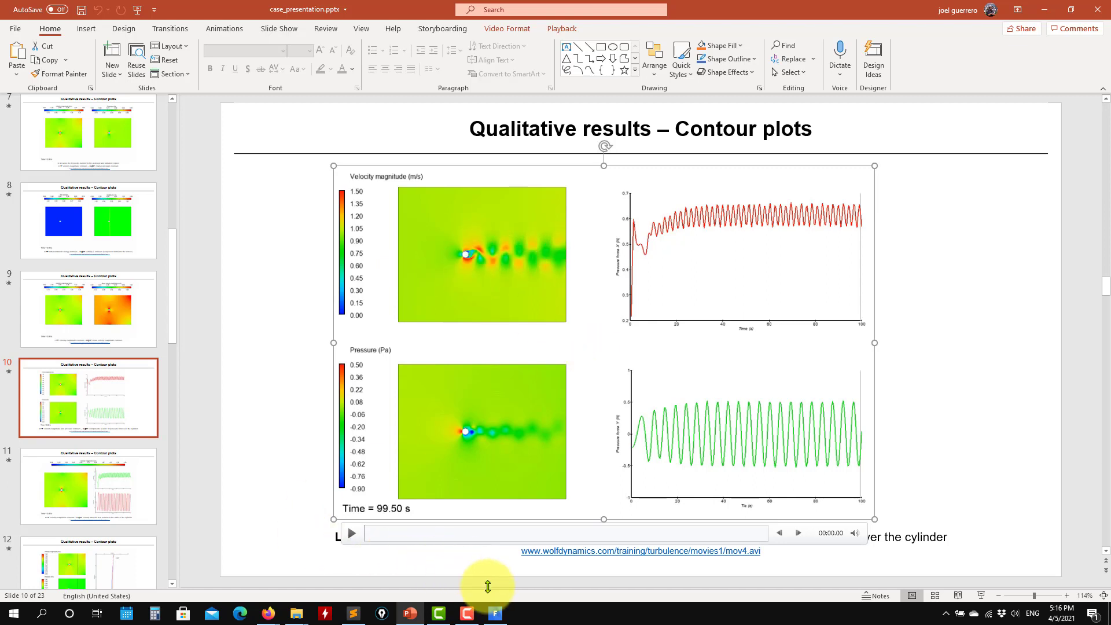
left_click(494, 612)
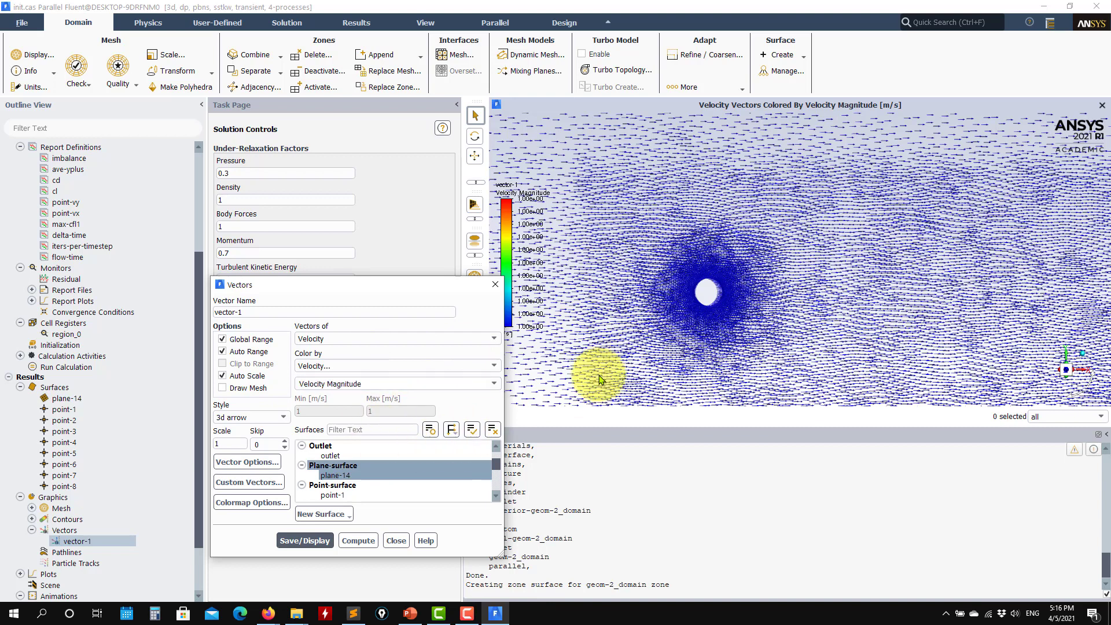
left_click(1043, 5)
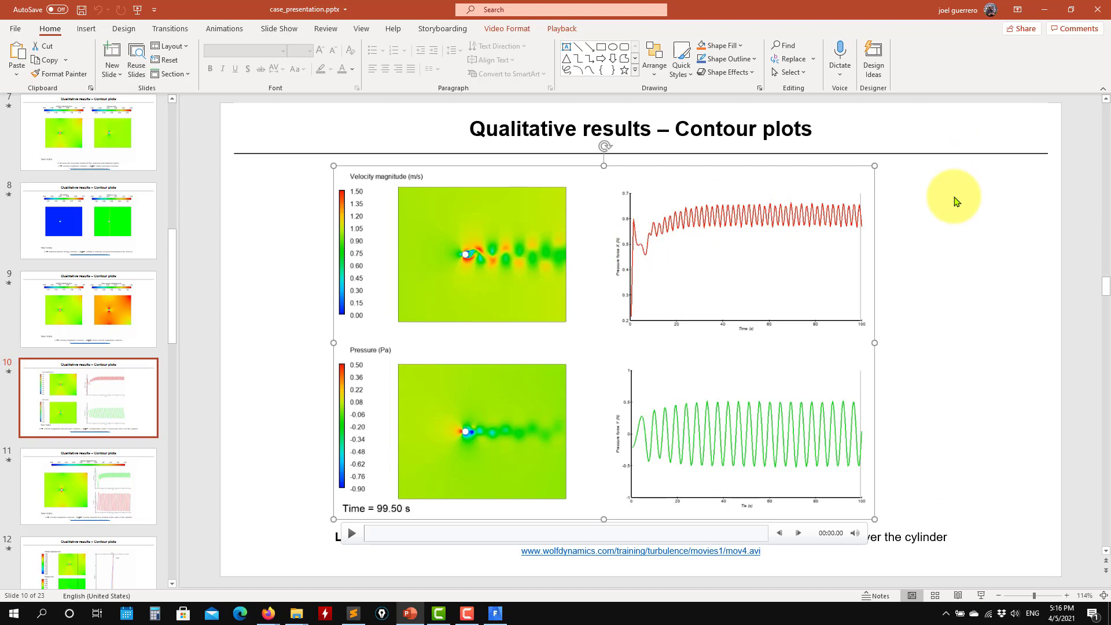
left_click(1045, 12)
left_click(501, 613)
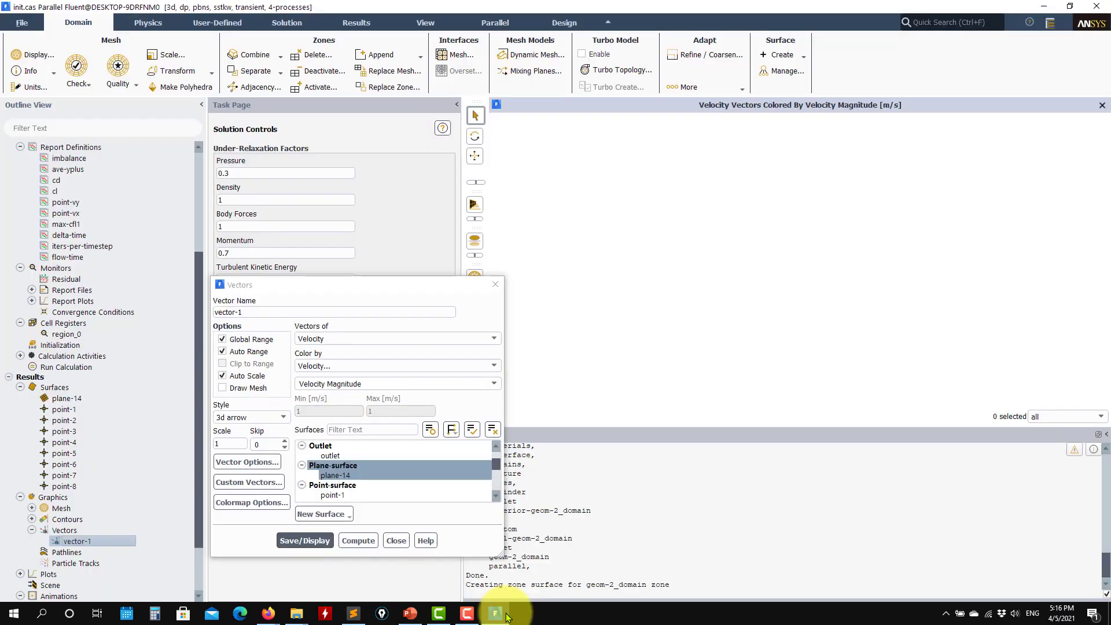
Close the vector-1 definition and look at the wider velocity vector field around the cylinder.
left_click_drag(391, 284, 480, 233)
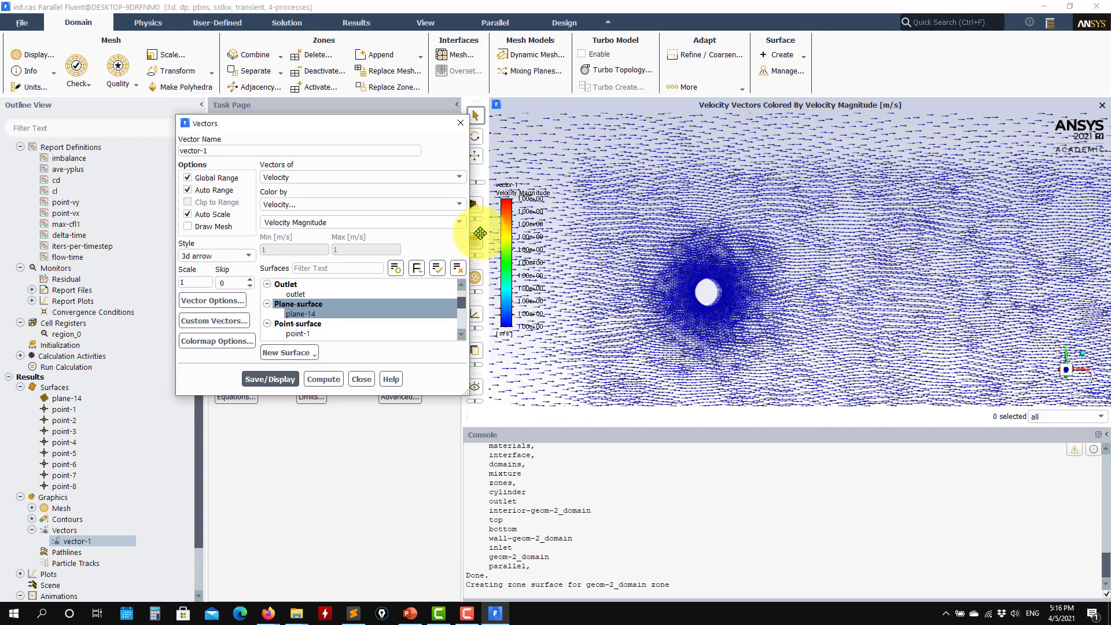
left_click(361, 380)
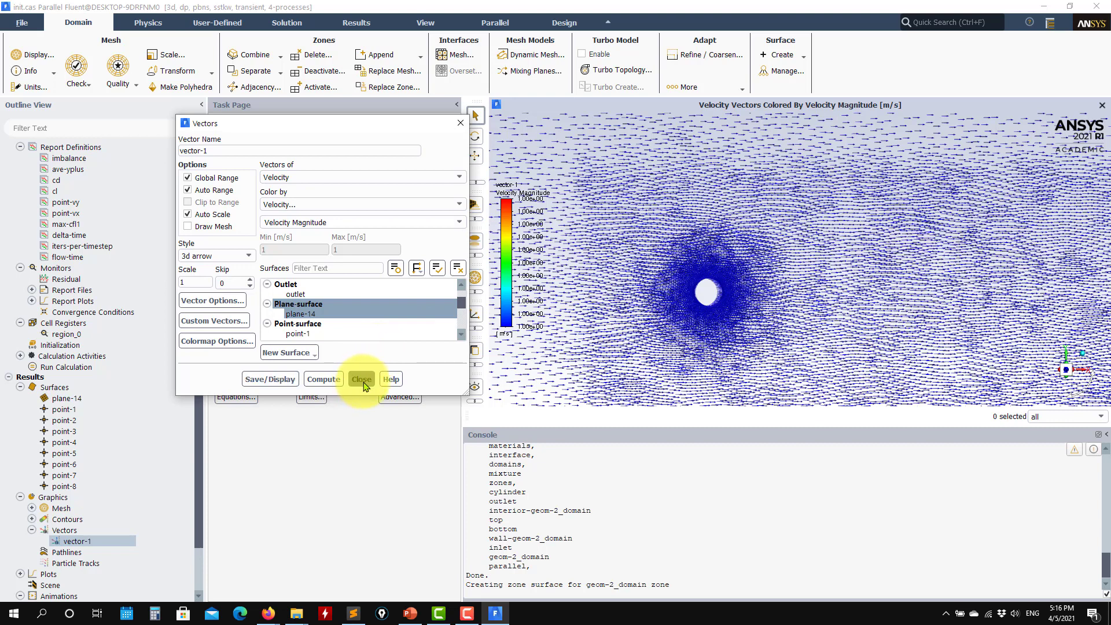
scroll(669, 336, "down", 3)
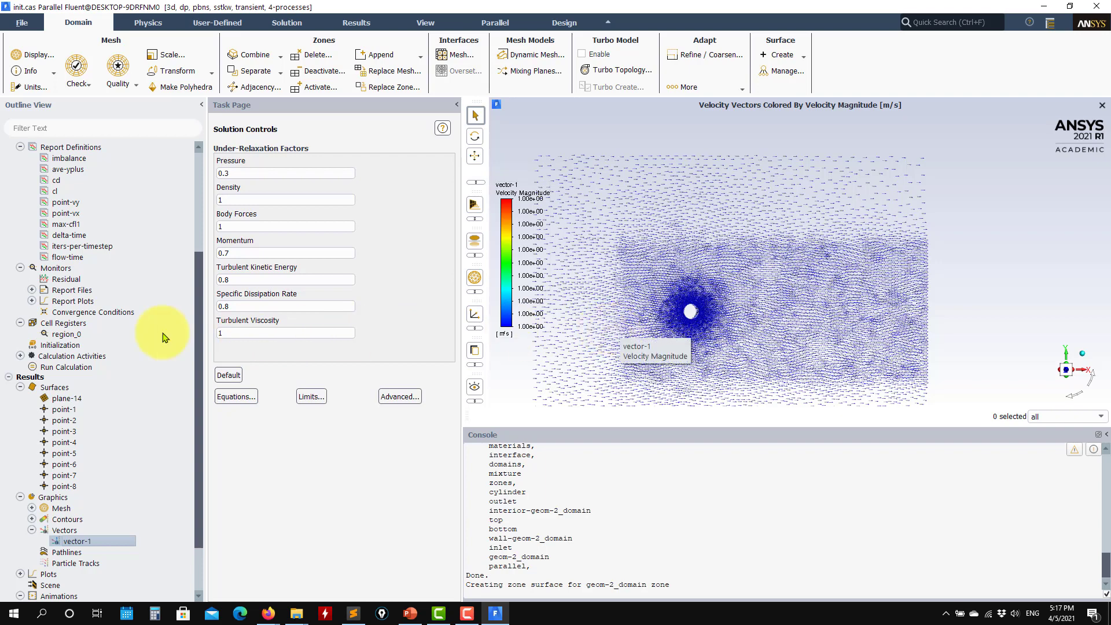
right_click(76, 327)
mouse_move(98, 349)
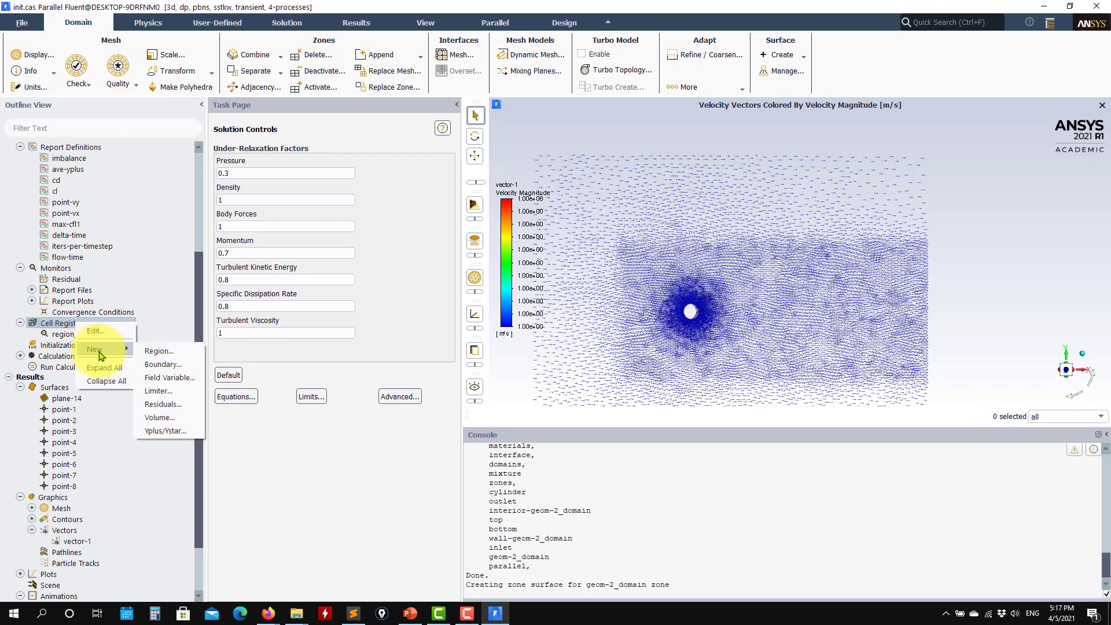
left_click(262, 452)
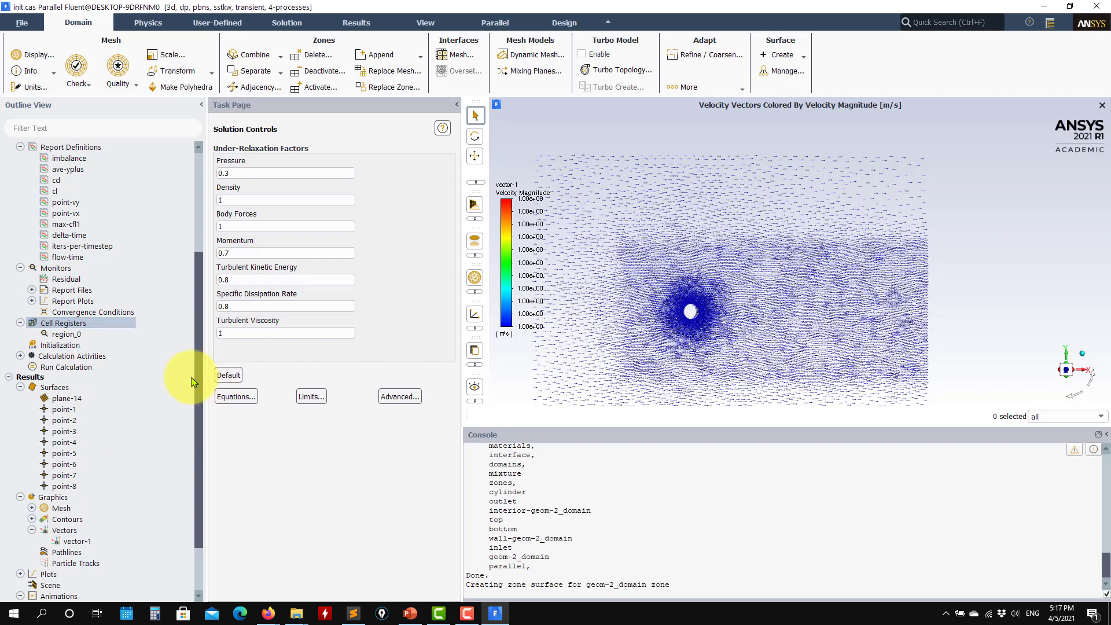
Create and display an inside hex region register spanning X 0 to 100, Y -100 to -100 and Z -100 to 100 m.
right_click(61, 327)
mouse_move(87, 348)
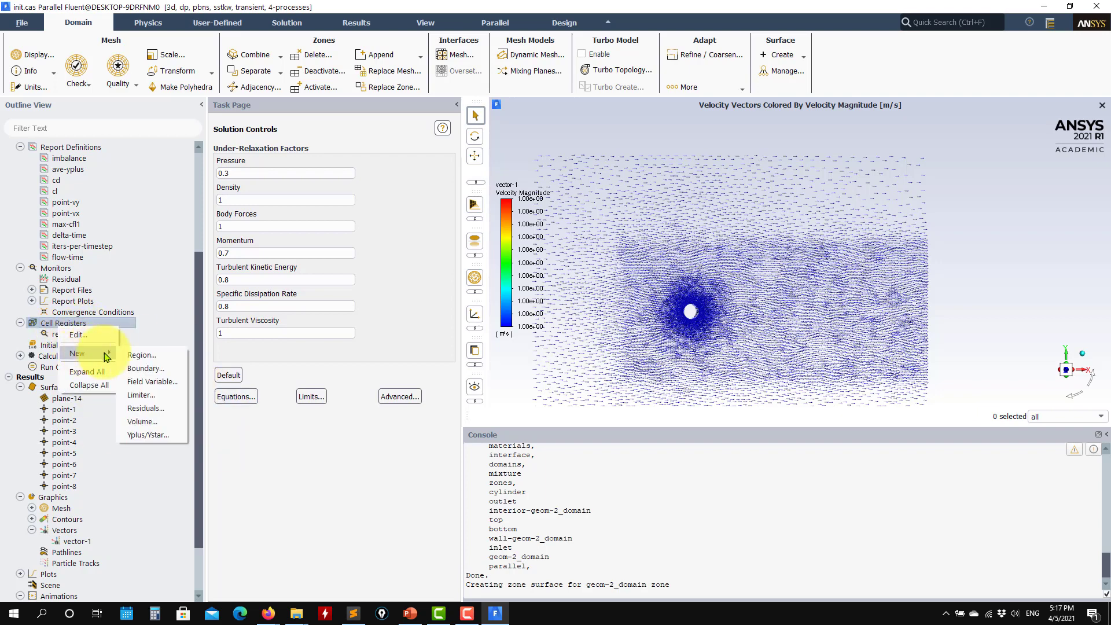
left_click(159, 362)
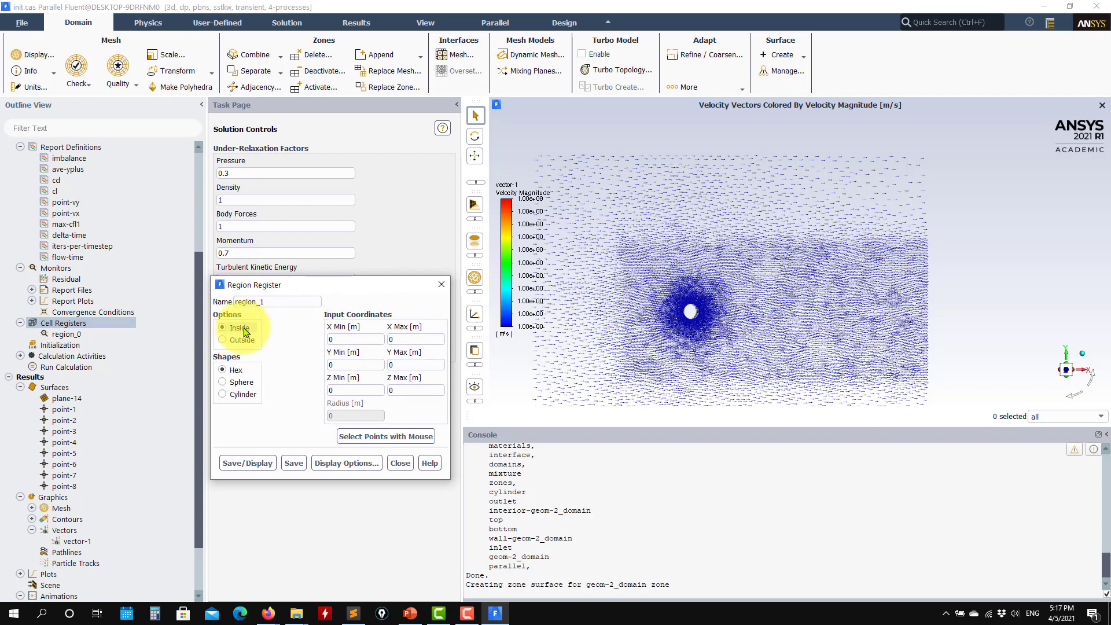
left_click(424, 343)
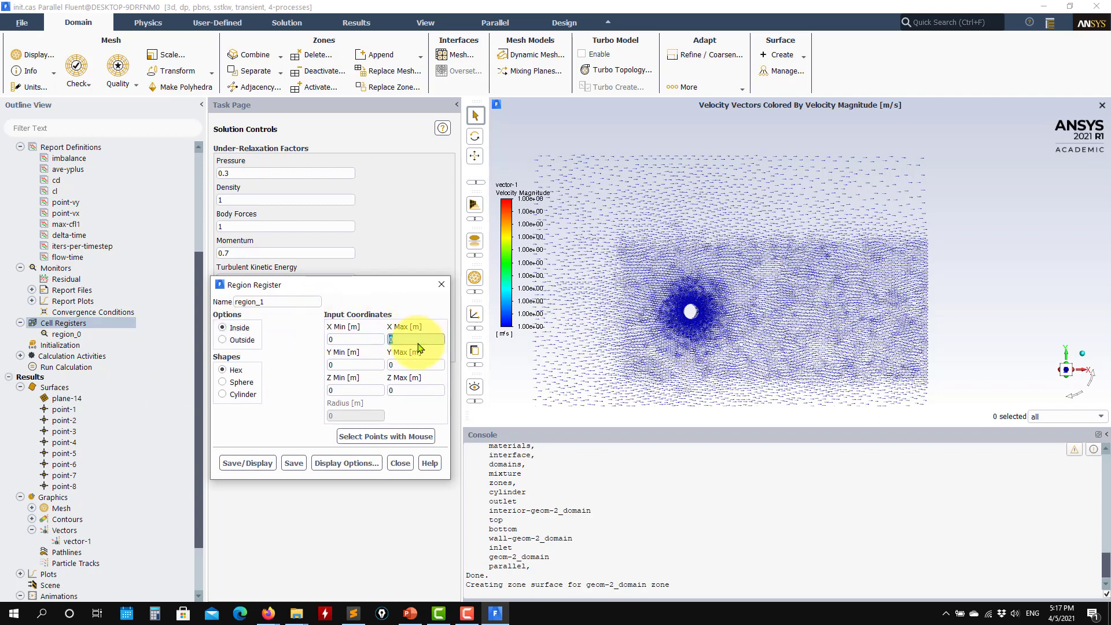
type("100")
left_click(341, 365)
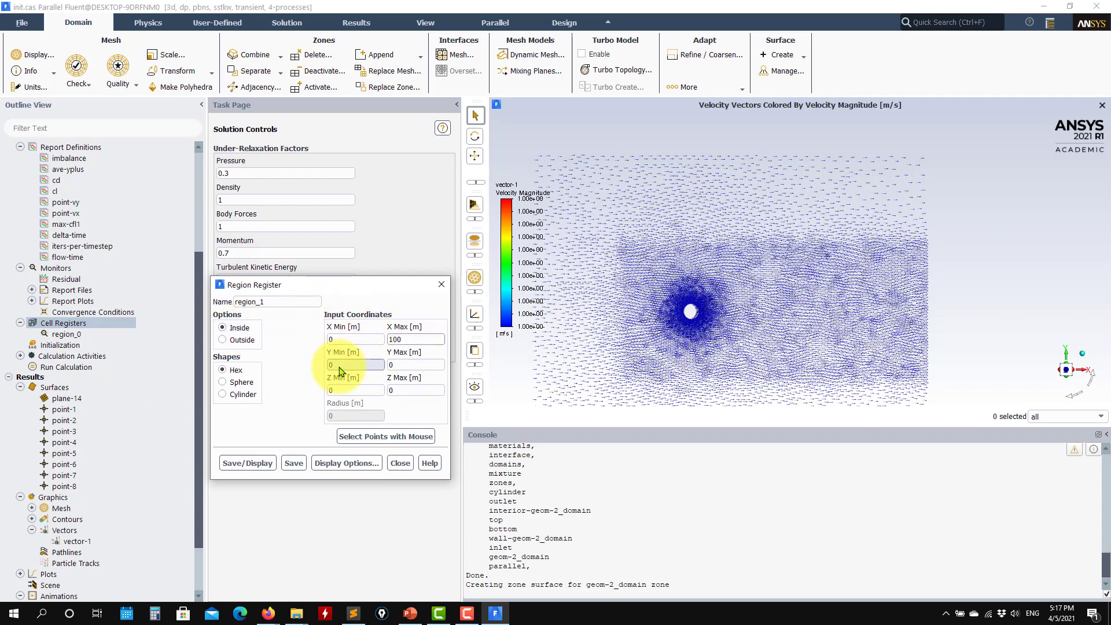
type("-100")
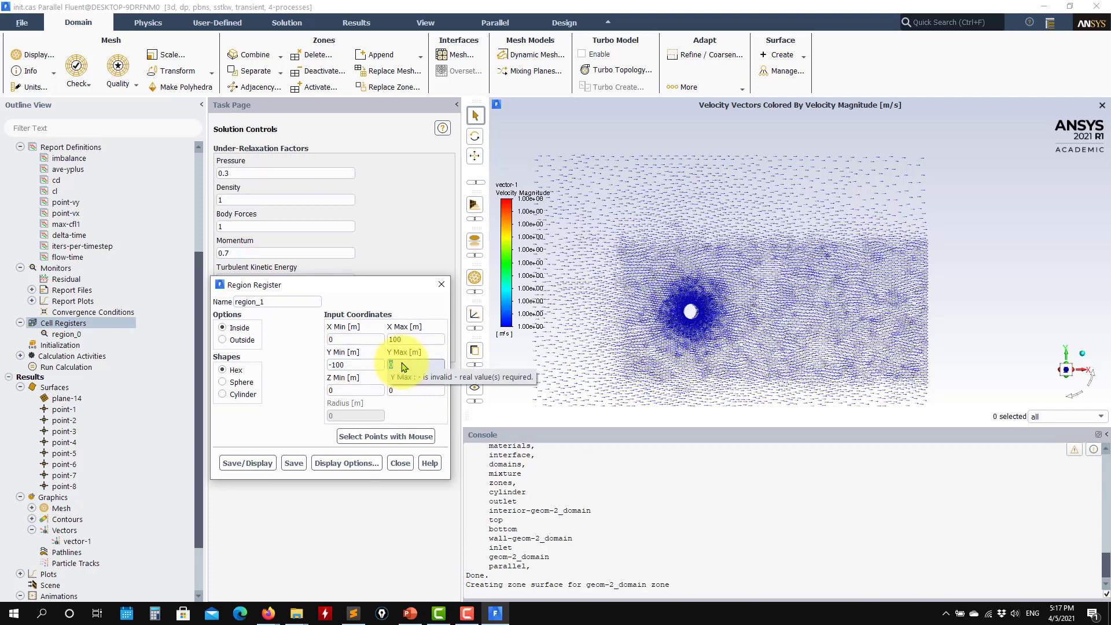
type("-100")
left_click(346, 391)
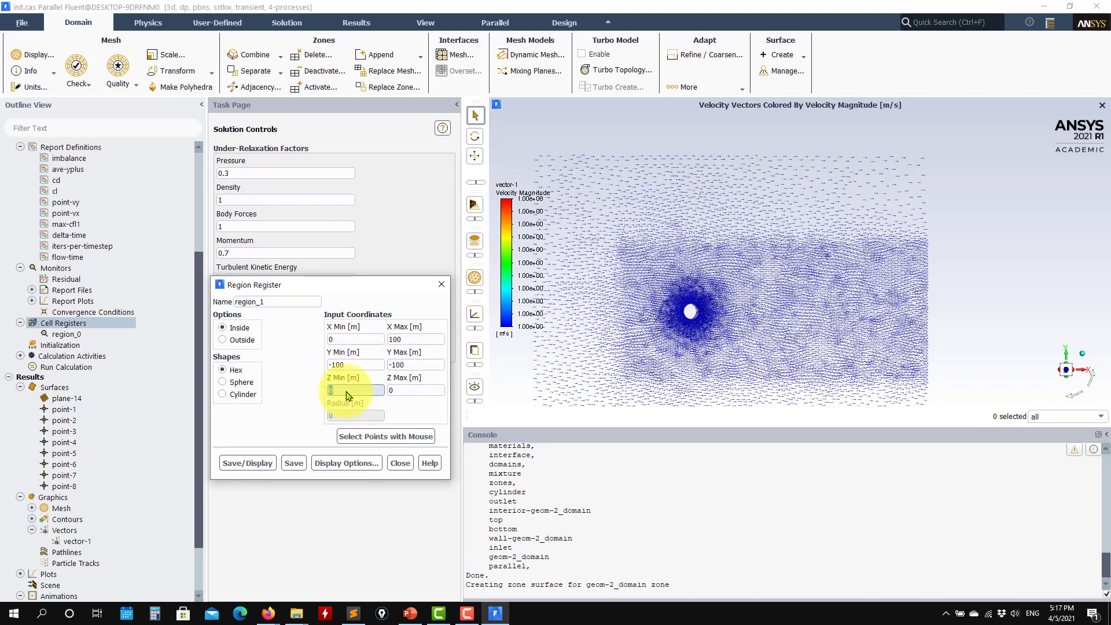
type("-100")
left_click(409, 391)
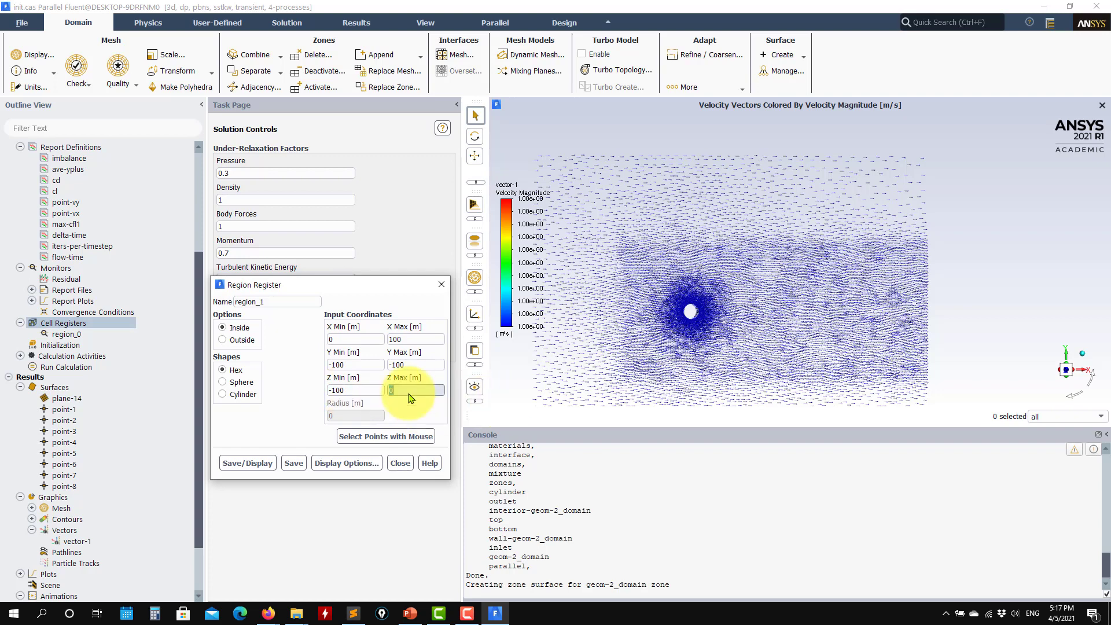
type("100")
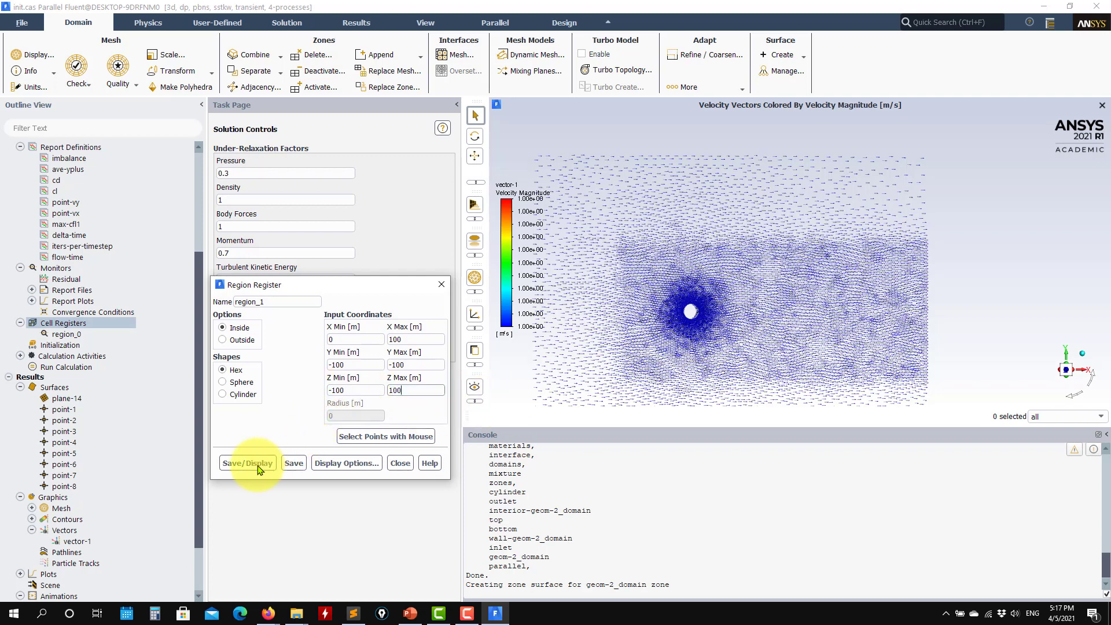
left_click(247, 463)
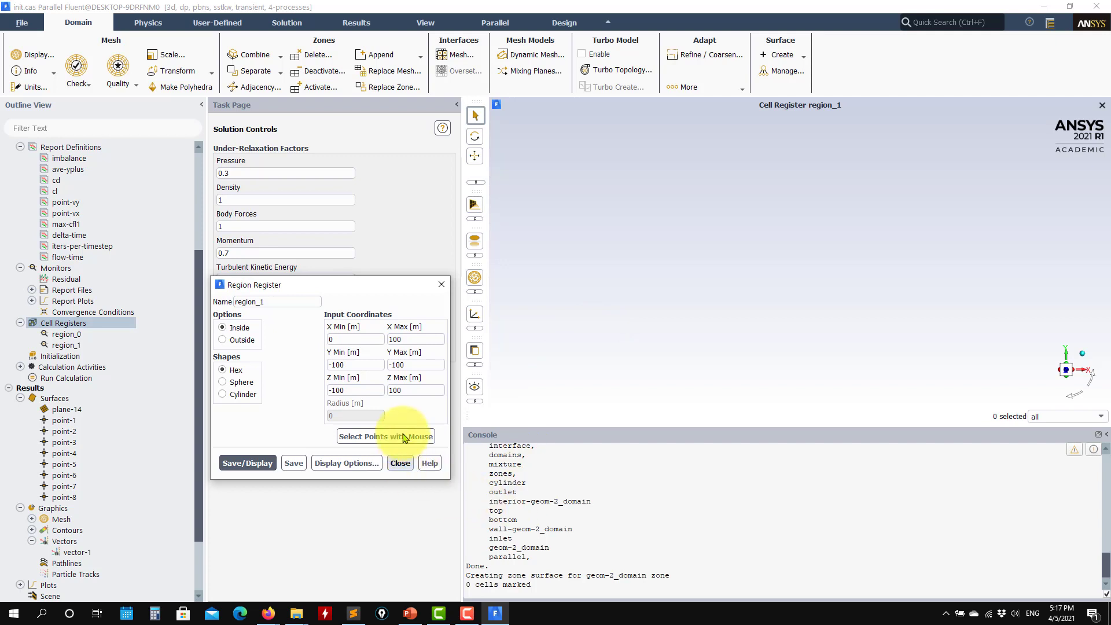
Set region_1's Y Max to 100 m, save and display its marked cells, and close the register definition.
left_click(418, 365)
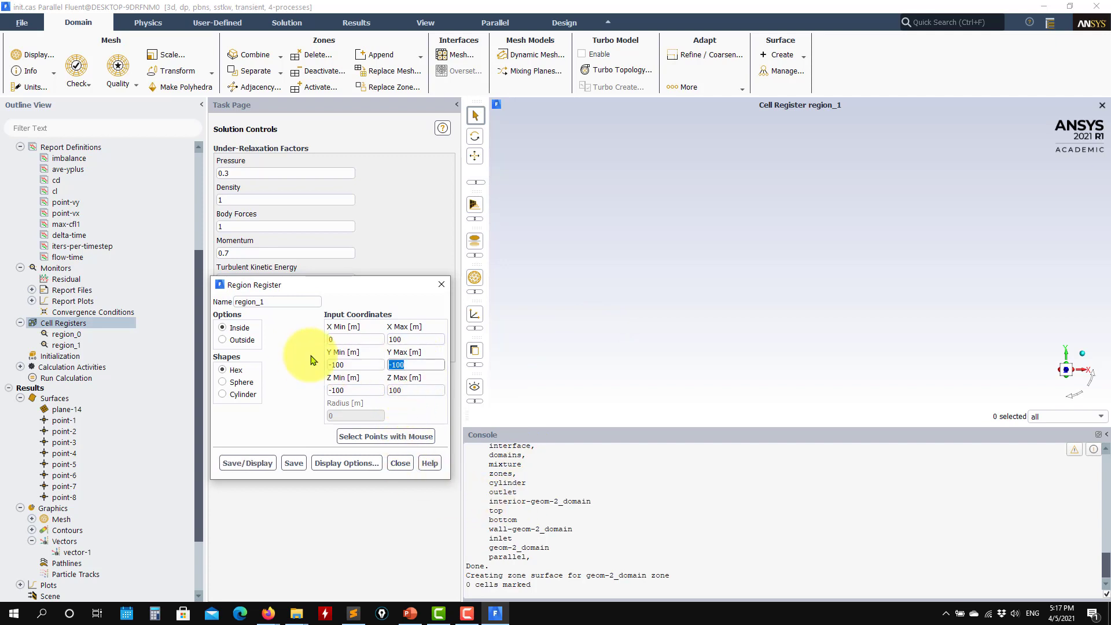
left_click(245, 463)
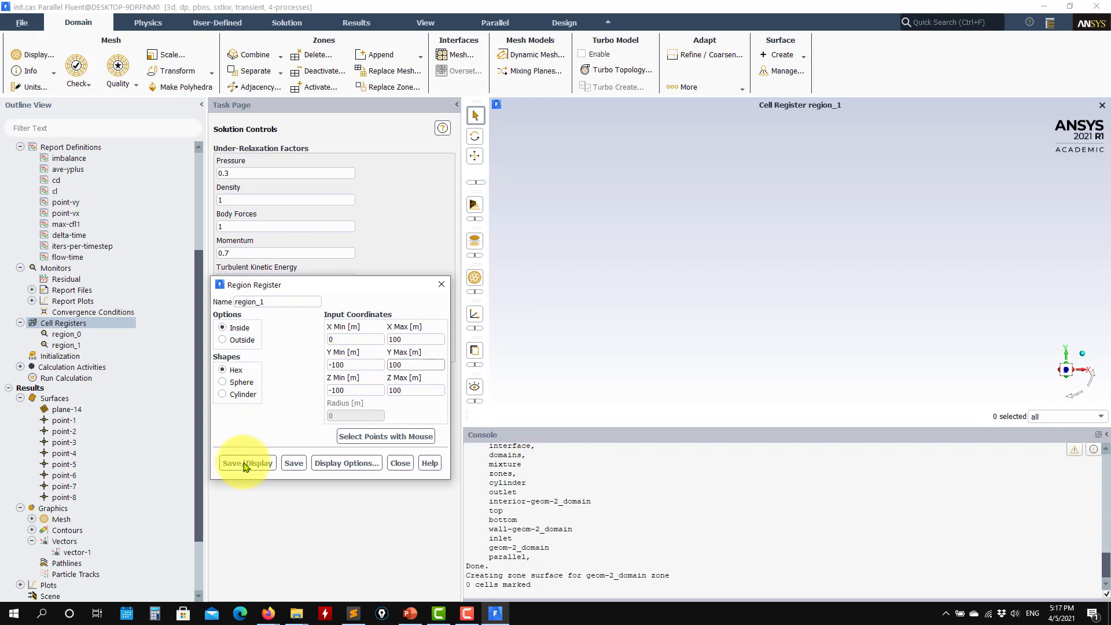
scroll(764, 267, "down", 3)
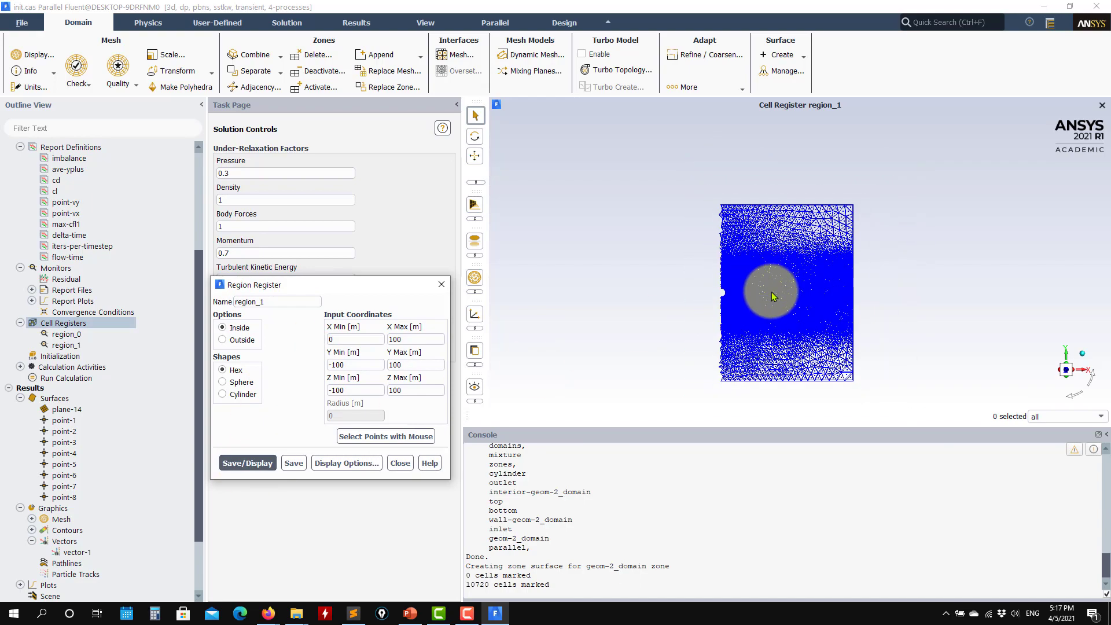
middle_click_drag(771, 358, 747, 293)
scroll(793, 223, "up", 2)
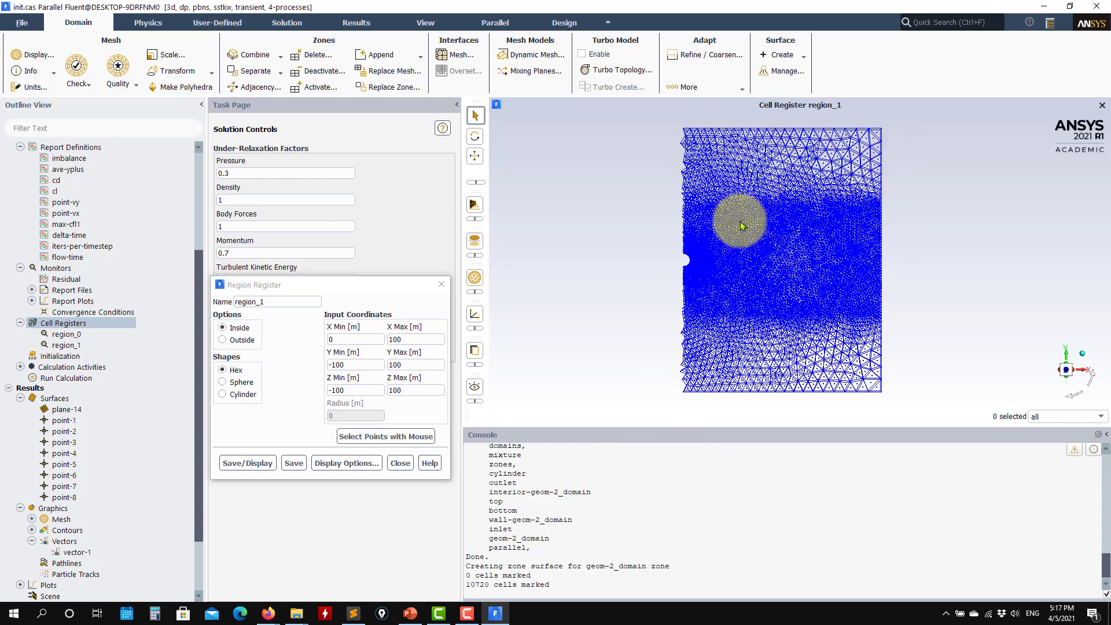
left_click(399, 463)
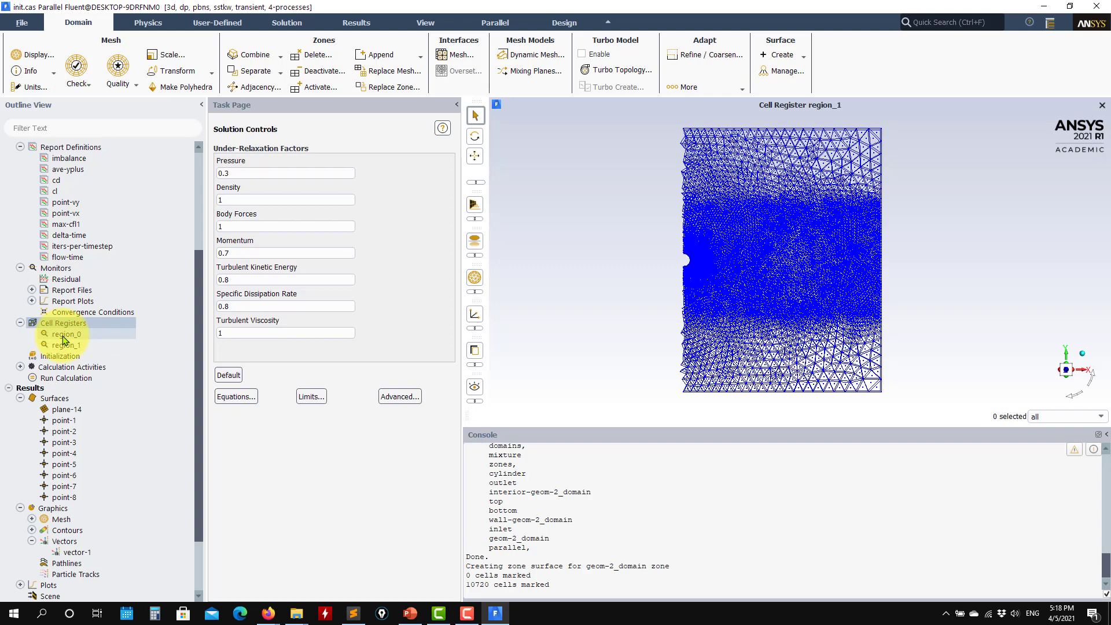
Initialize the solution with the standard method, accepting that the unsaved data is discarded.
left_click(74, 359)
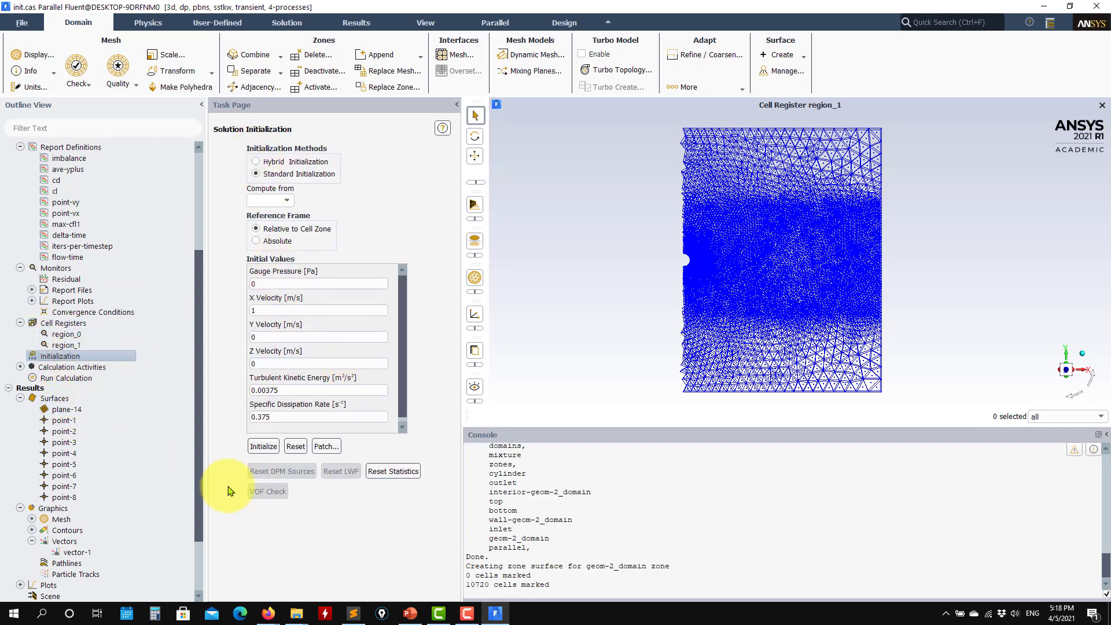
left_click(263, 446)
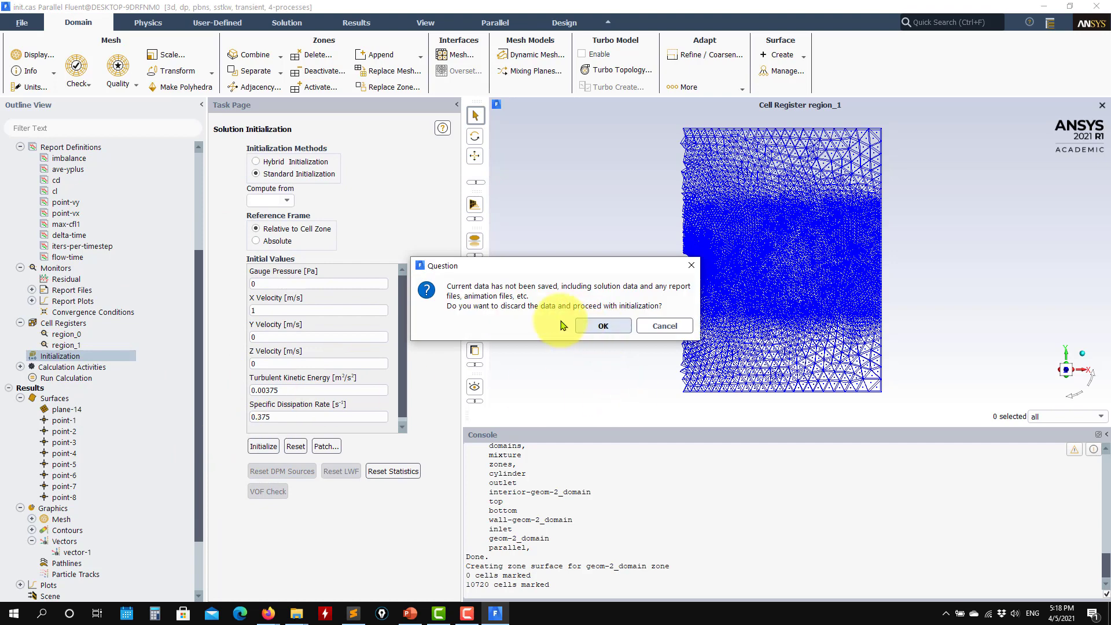
left_click(579, 326)
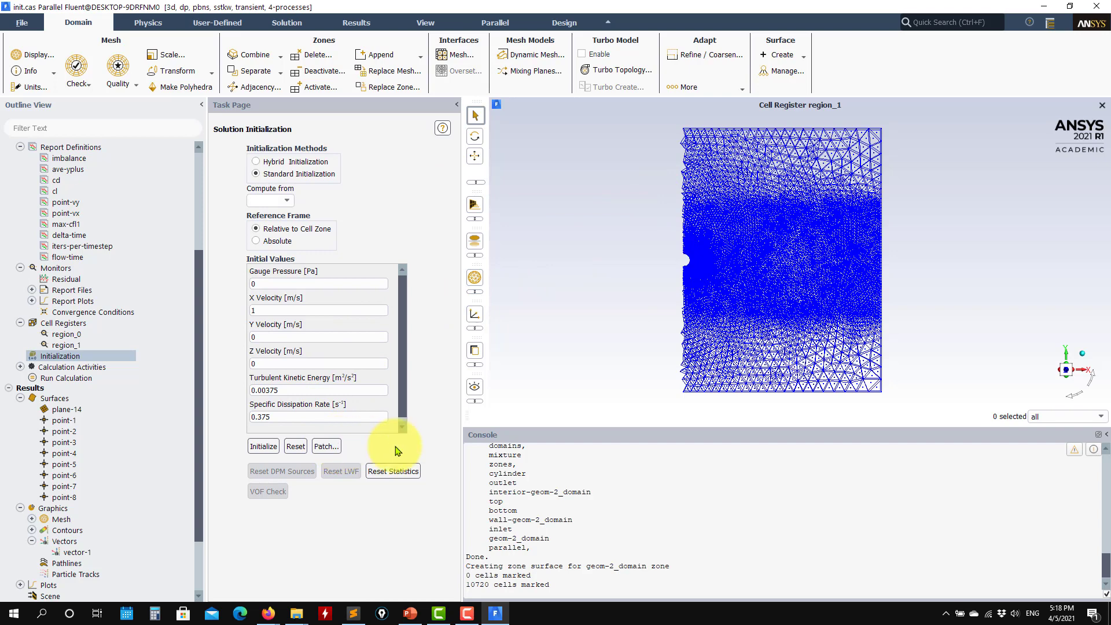
Patch the X velocity in register region_1 with 0.9848 m/s.
left_click(334, 448)
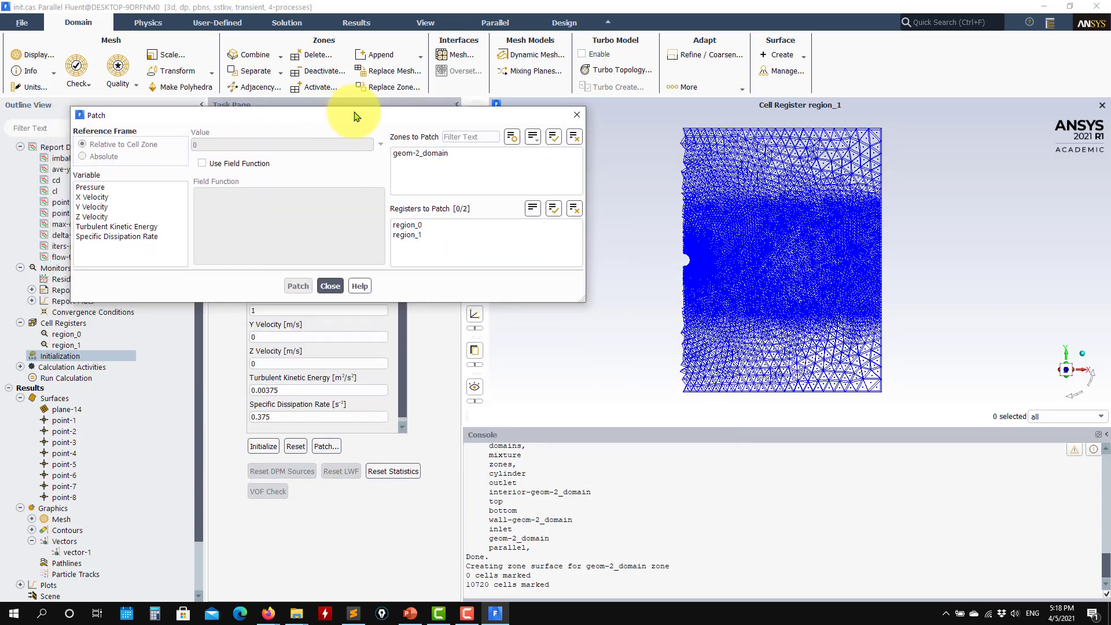
left_click_drag(354, 115, 384, 103)
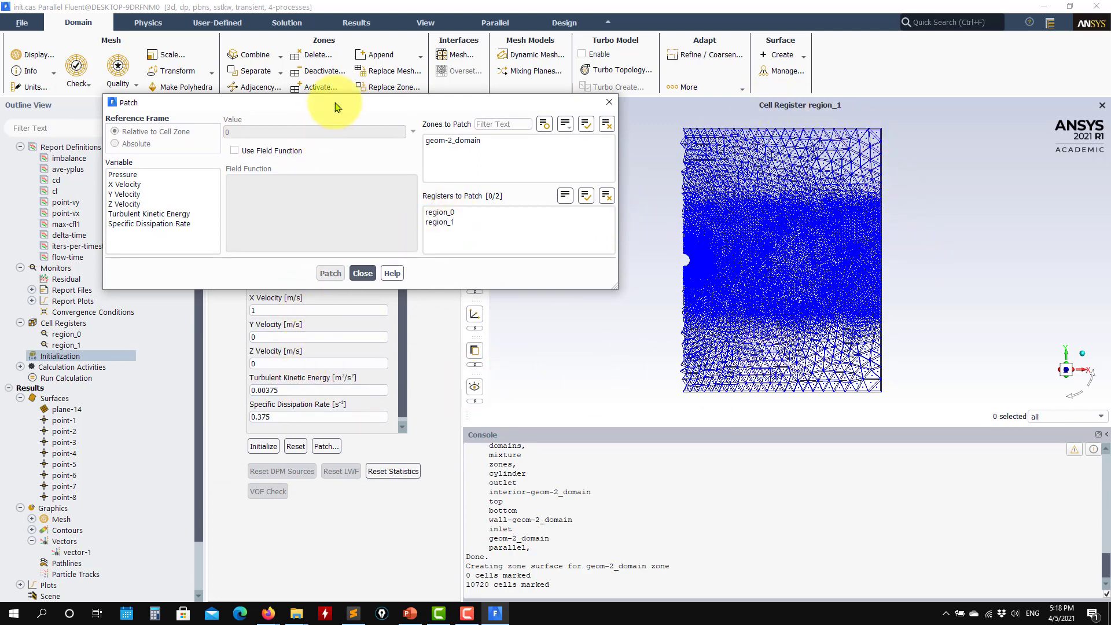
left_click_drag(335, 103, 251, 78)
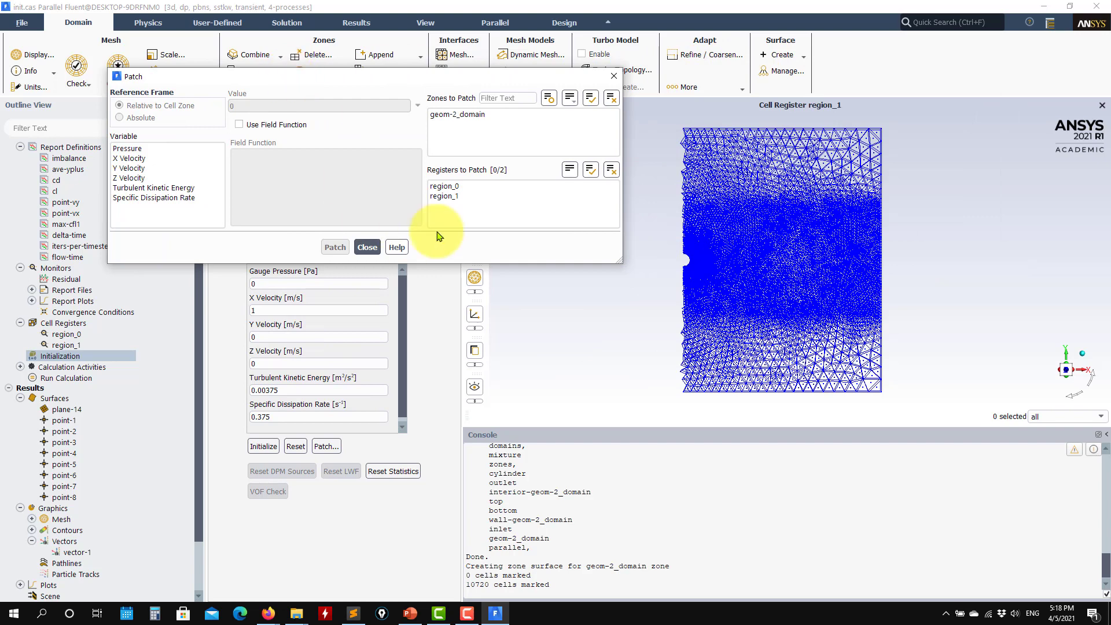
left_click(453, 198)
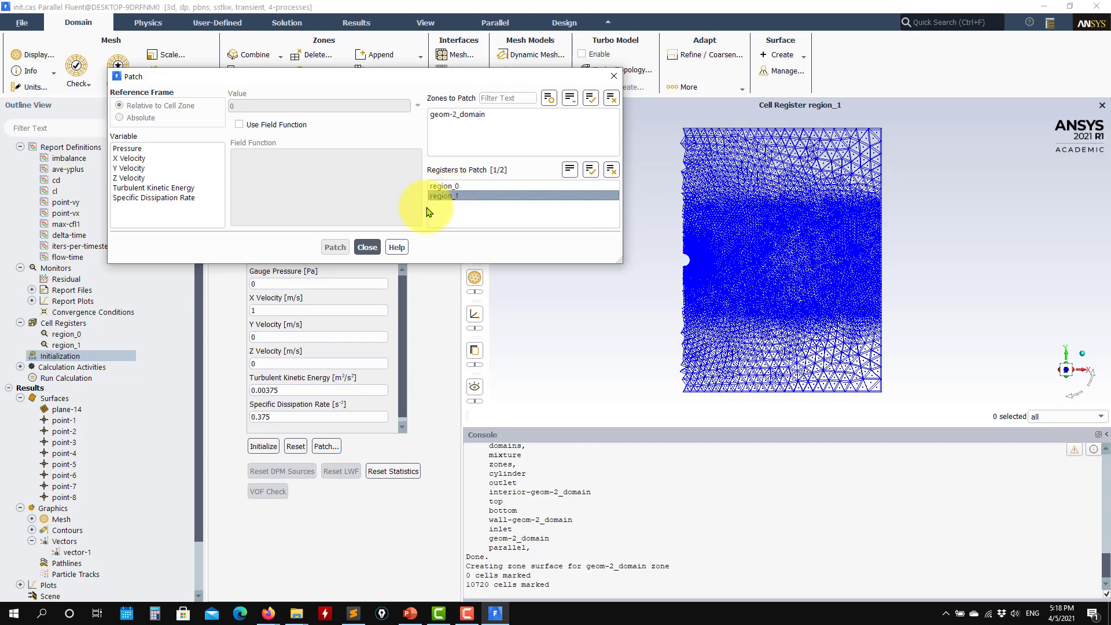
left_click(136, 161)
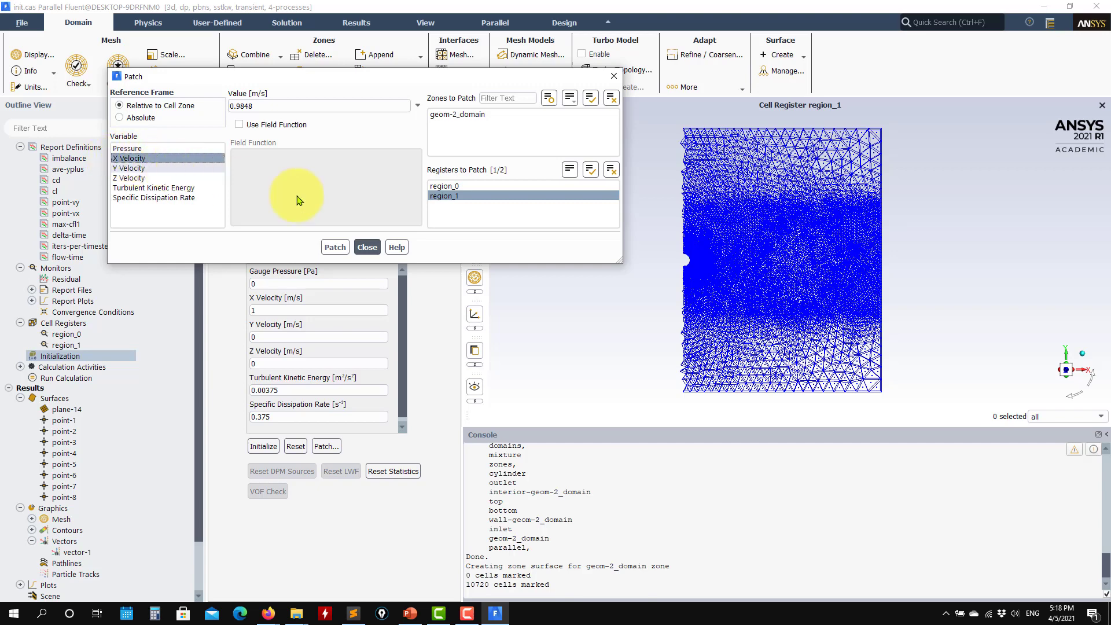
left_click(334, 249)
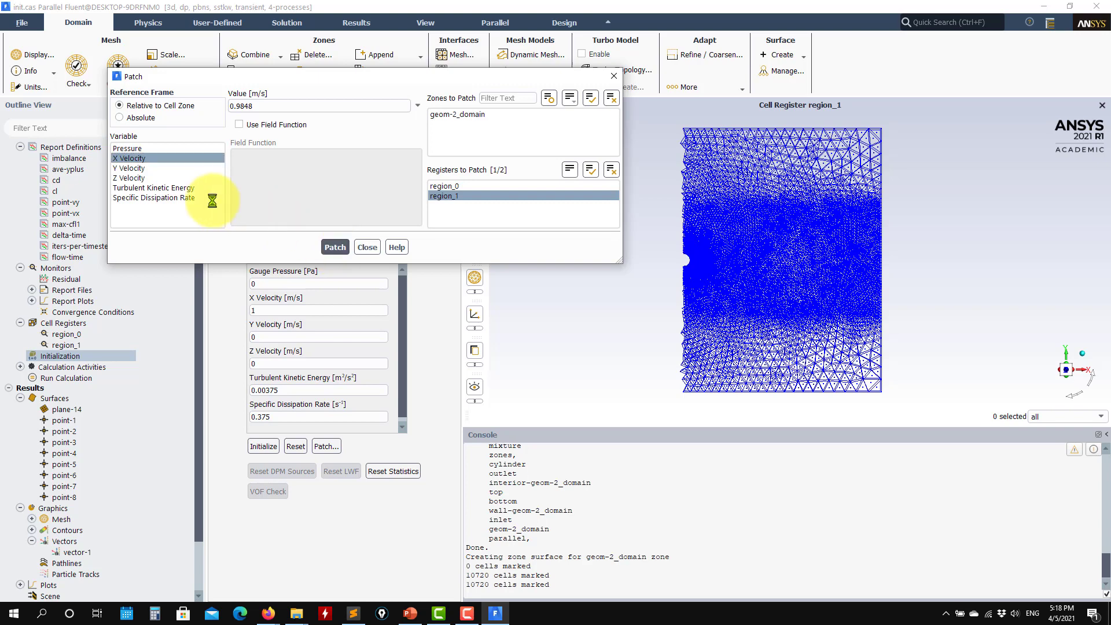
Patch the Y velocity in region_1 with 0.17364 m/s, check the remaining patch variables and finish patching.
left_click(148, 169)
left_click(335, 249)
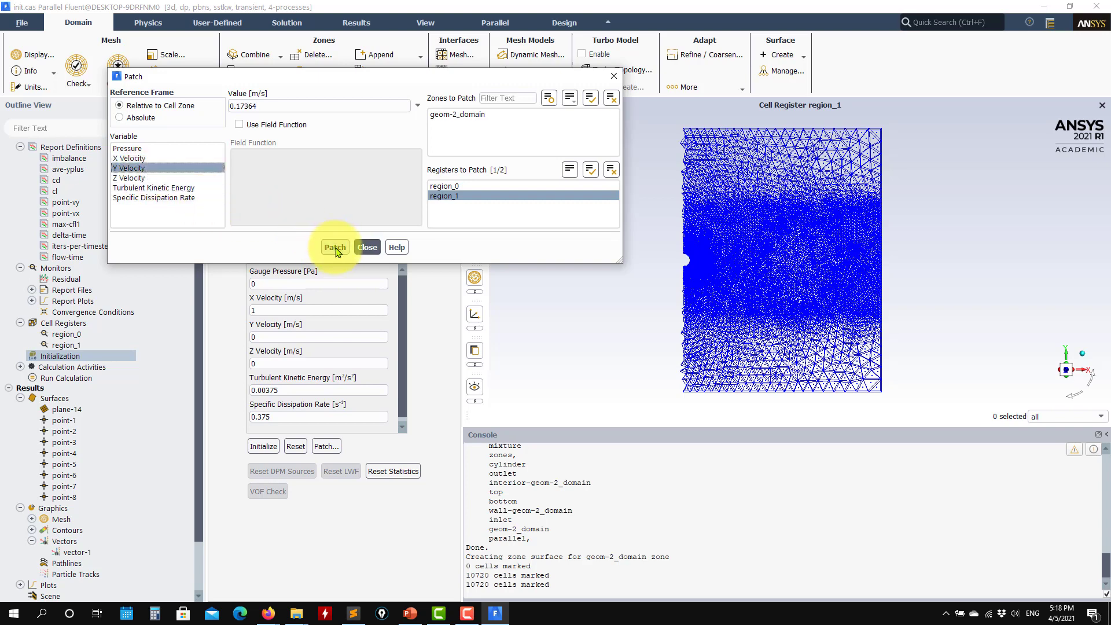
left_click(140, 178)
left_click(132, 188)
left_click(137, 198)
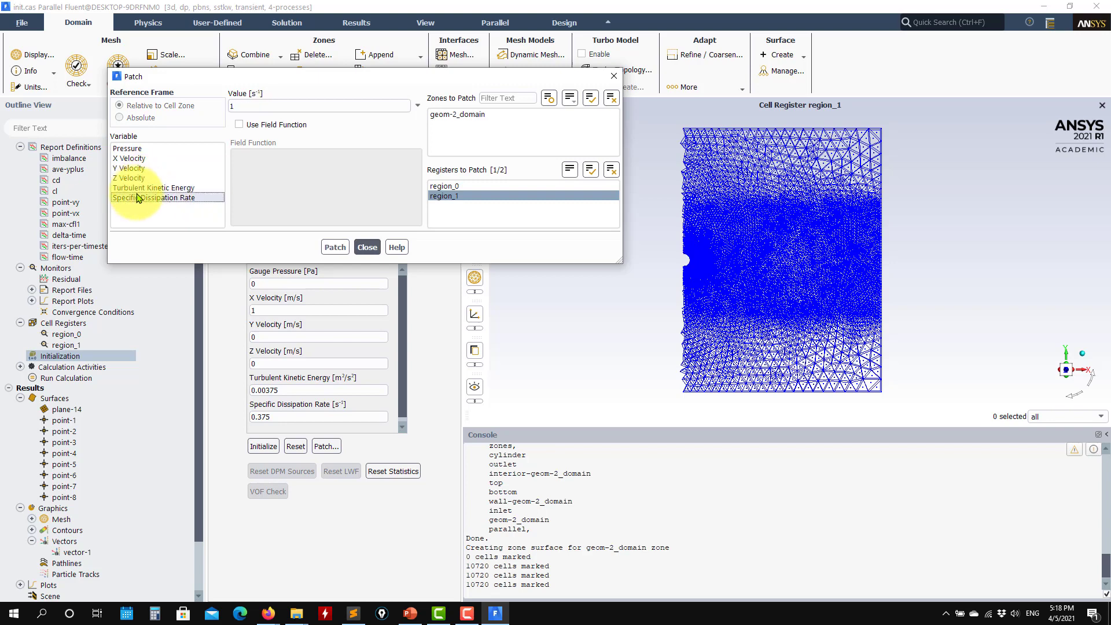
left_click(128, 148)
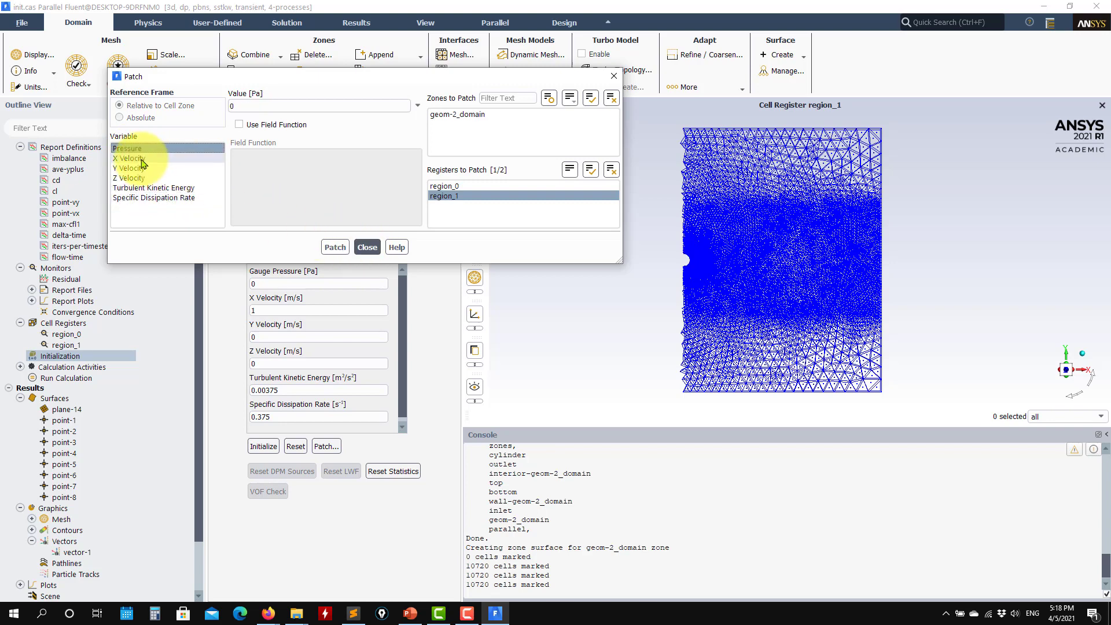
left_click(366, 247)
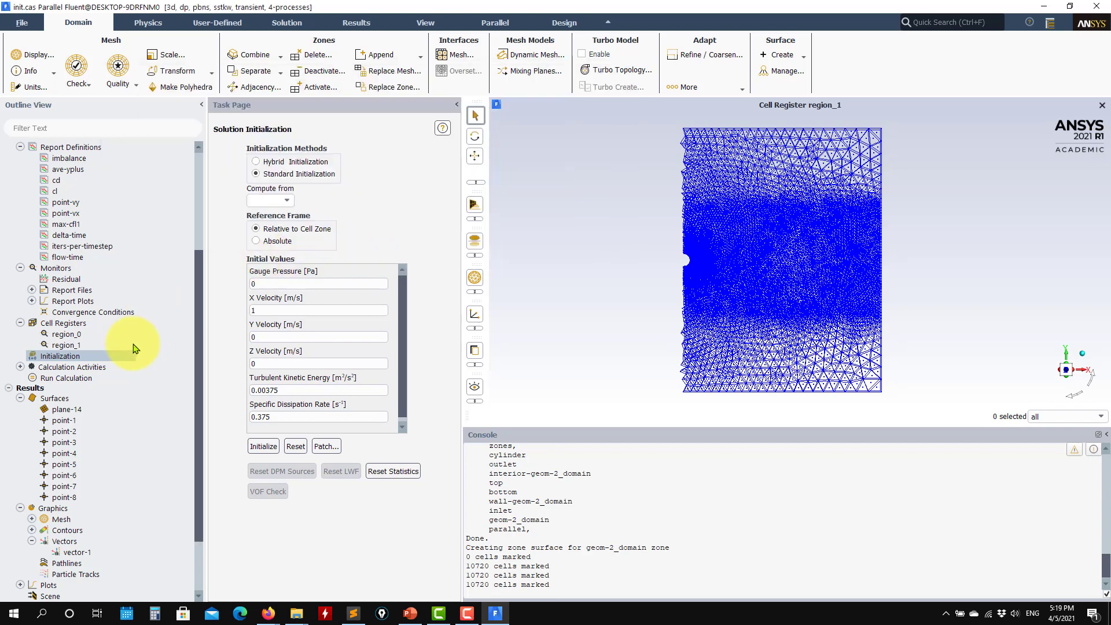
Redisplay the vector-1 velocity vectors on plane-14 and examine the patched field upstream and downstream of the cylinder.
scroll(126, 368, "down", 2)
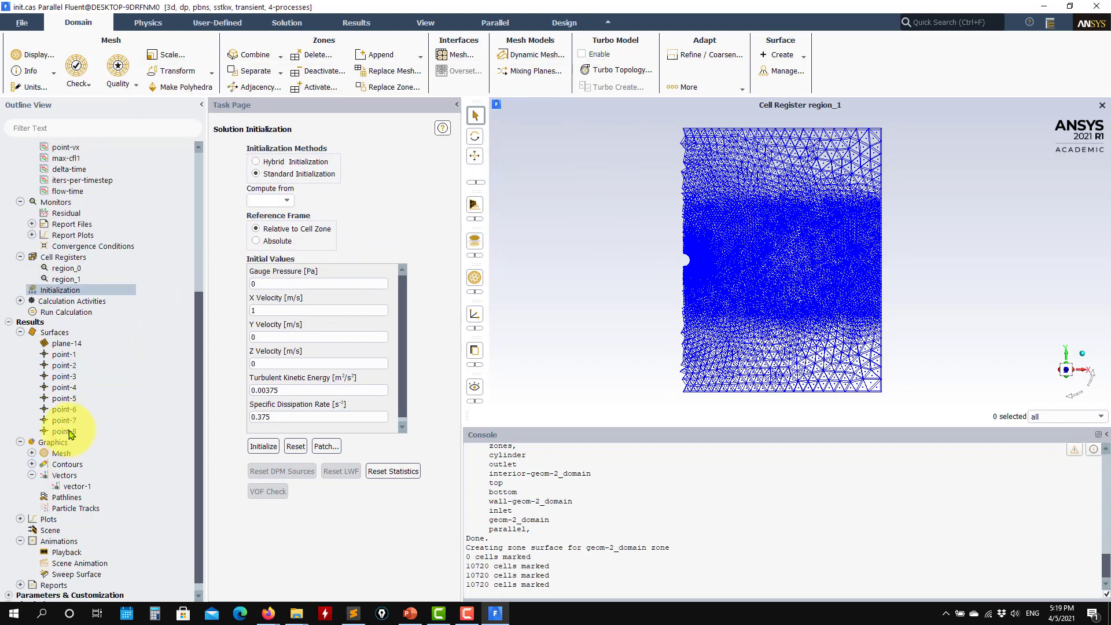
left_click(76, 486)
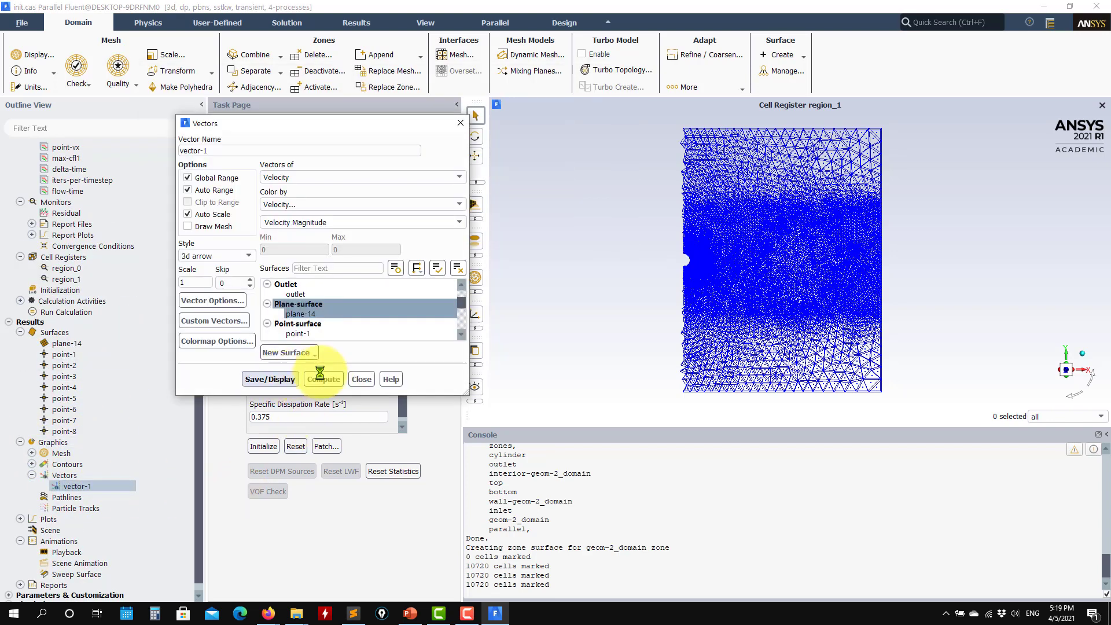
left_click(270, 379)
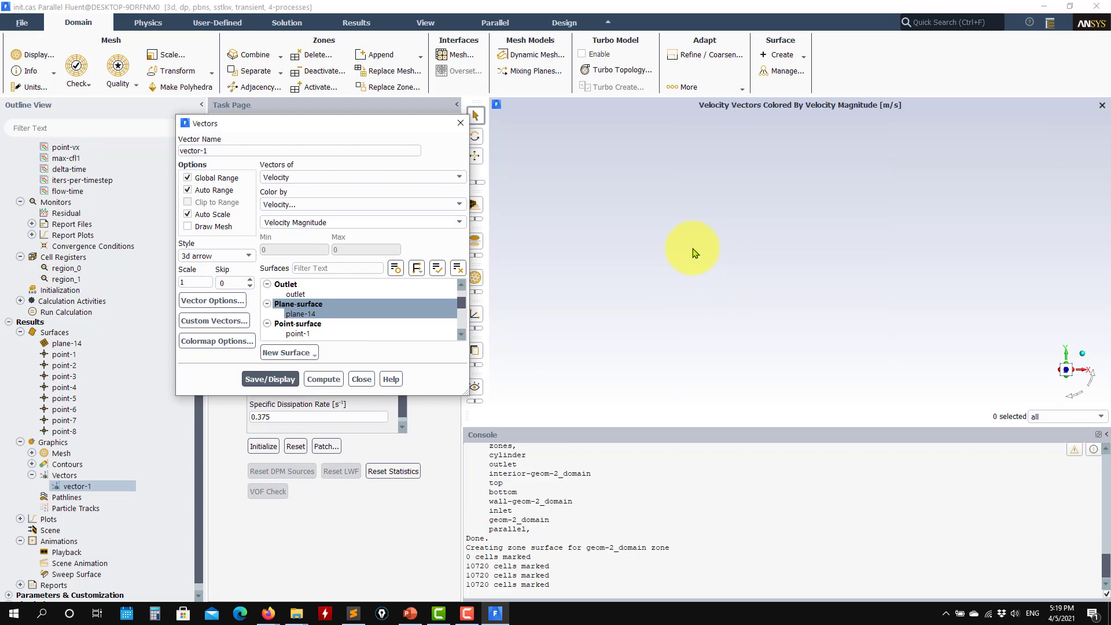
left_click(261, 376)
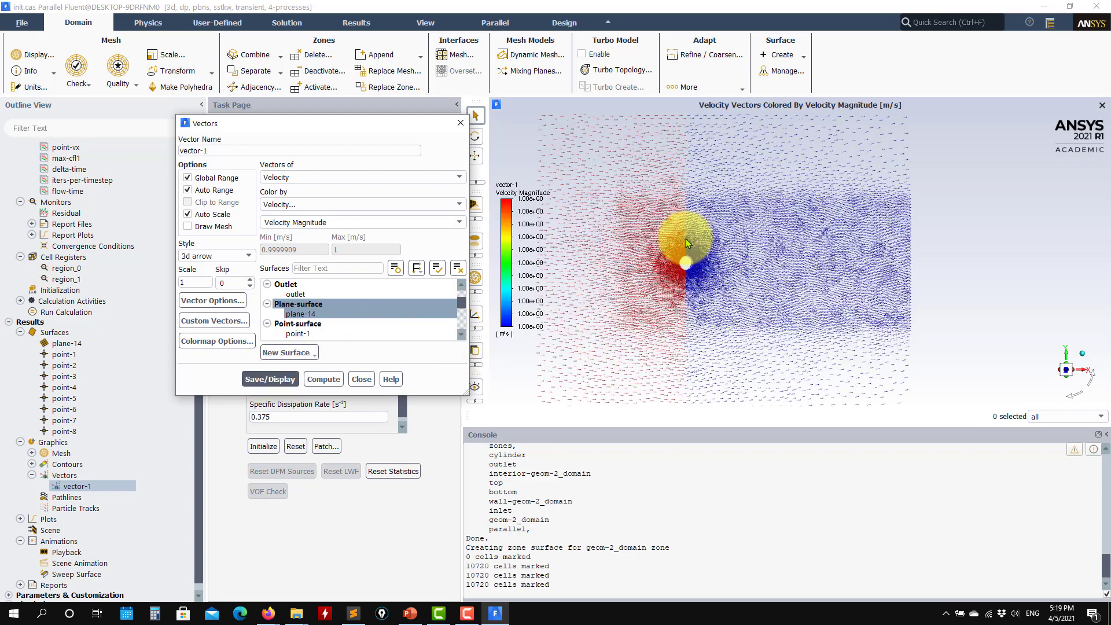
scroll(686, 239, "up", 4)
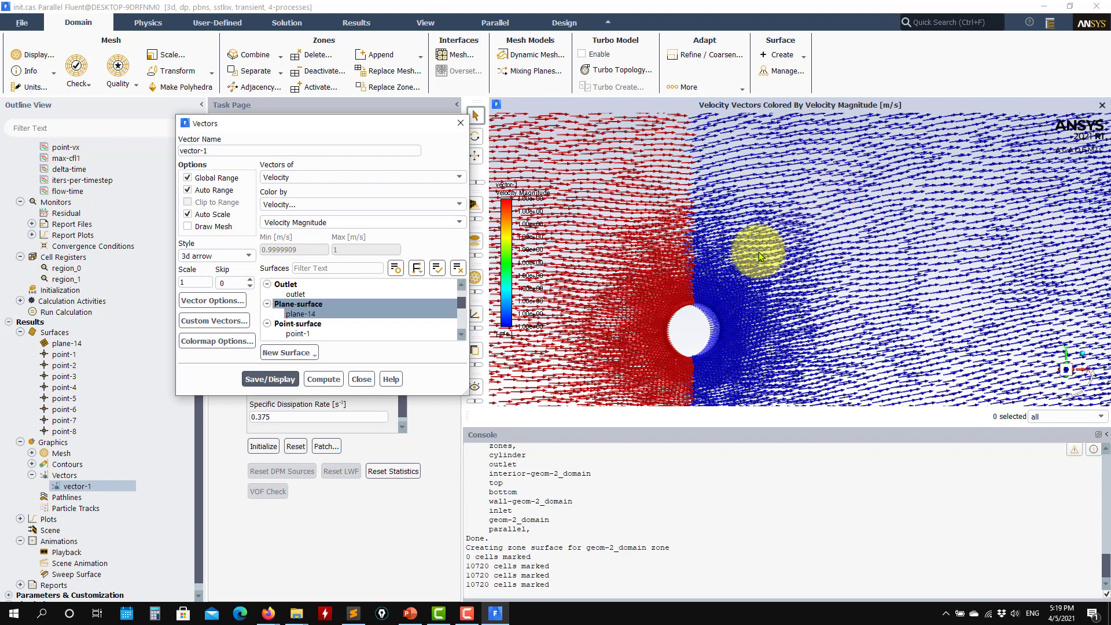
scroll(693, 339, "down", 4)
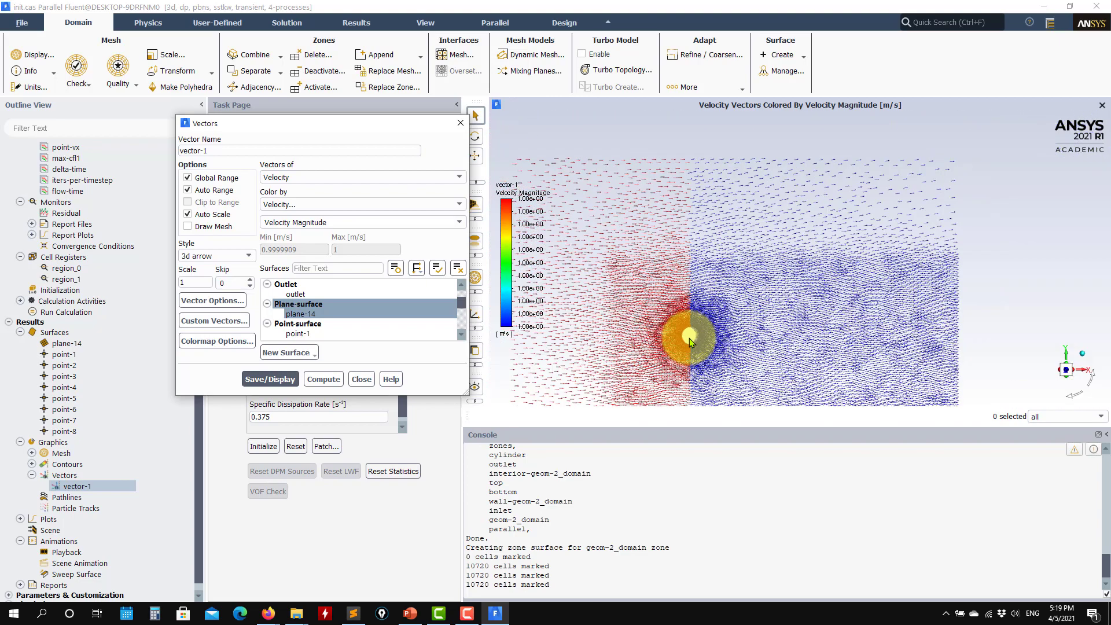
scroll(685, 349, "up", 4)
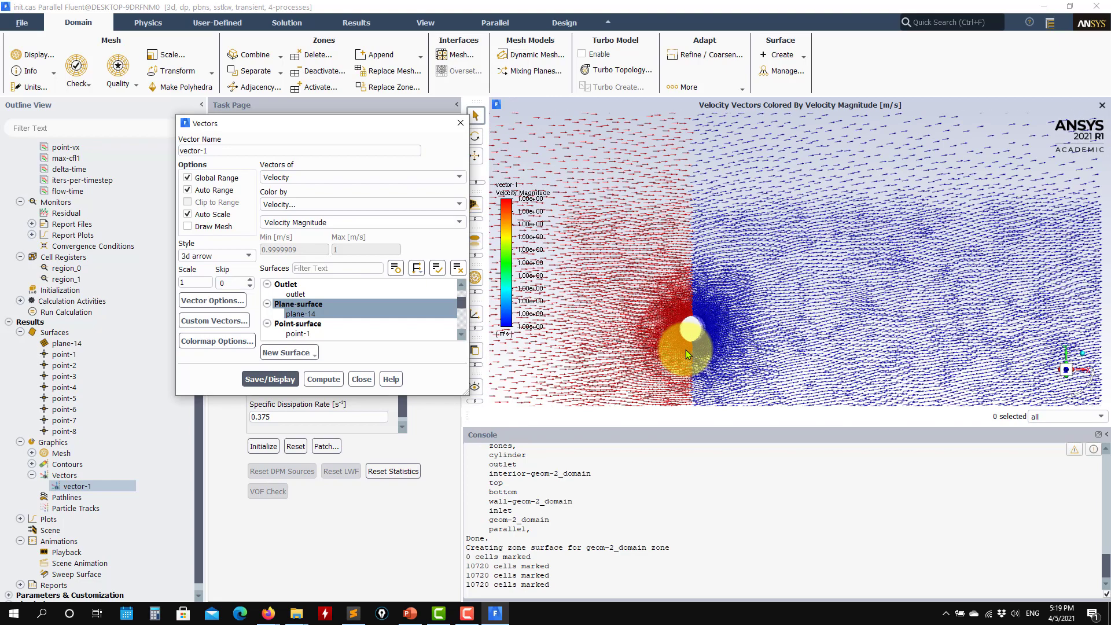
scroll(684, 351, "down", 4)
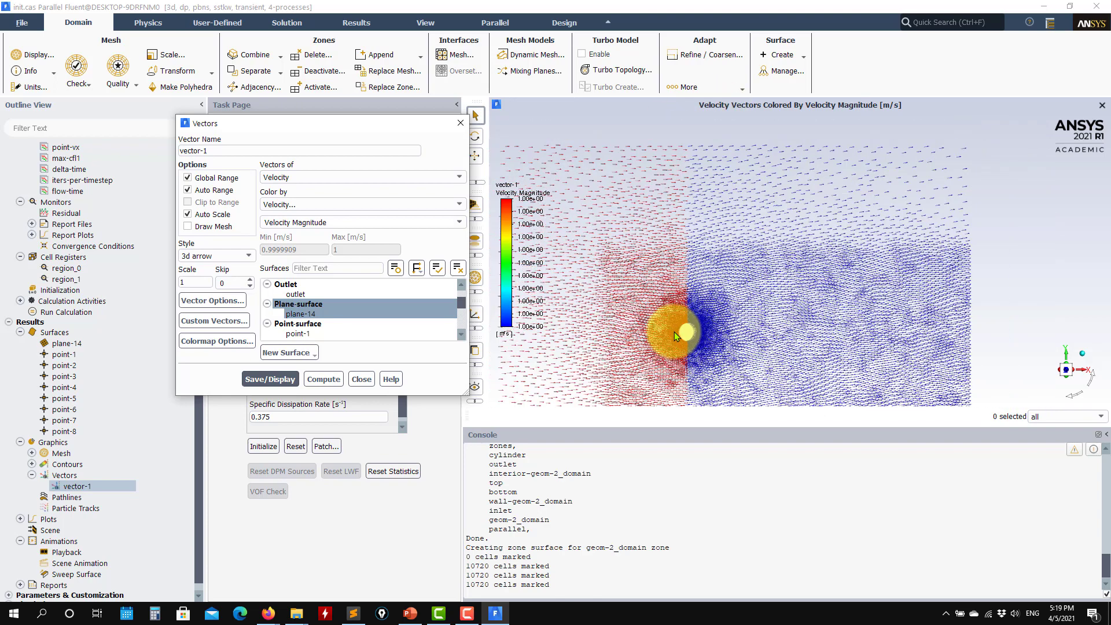
Examine the patched velocity vectors around the cylinder at several magnifications and close the vector-1 settings.
scroll(674, 332, "down", 2)
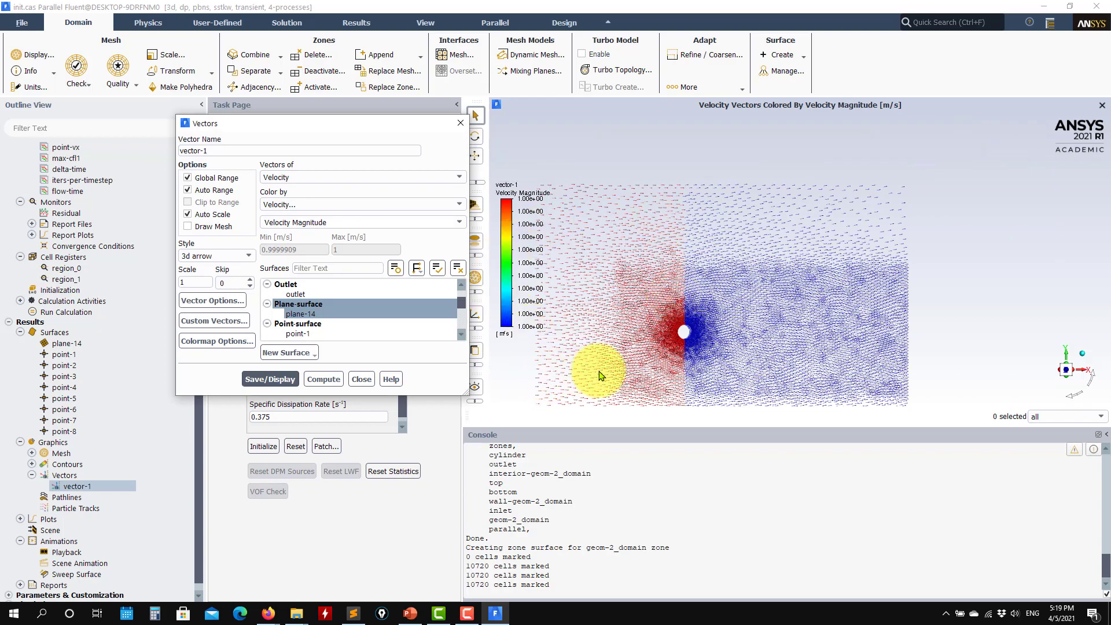
scroll(672, 322, "up", 3)
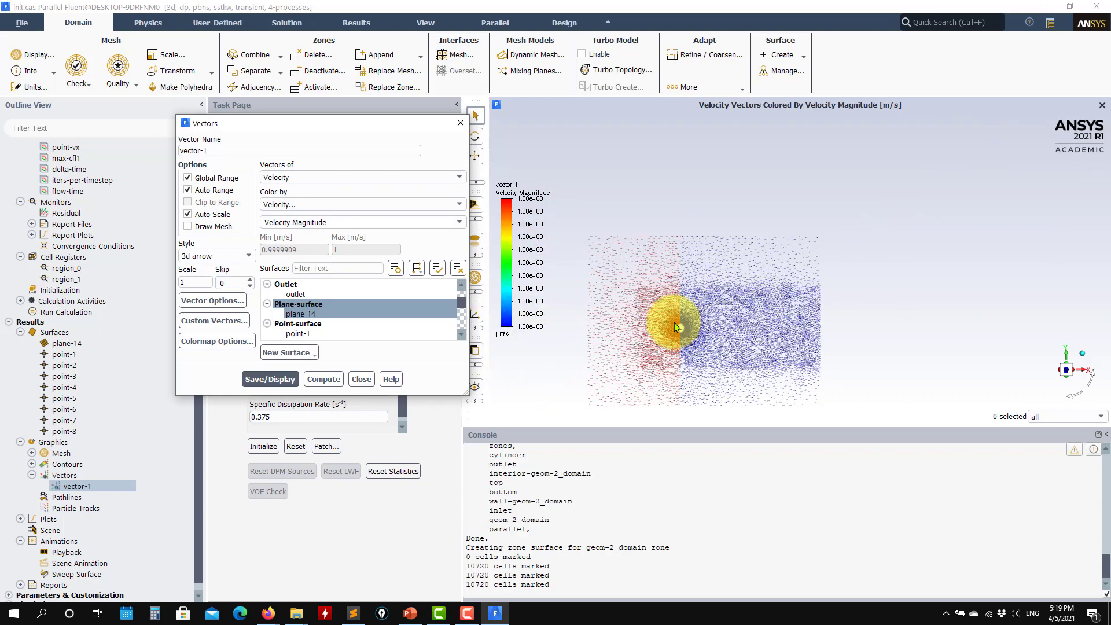
left_click(361, 380)
scroll(745, 315, "down", 5)
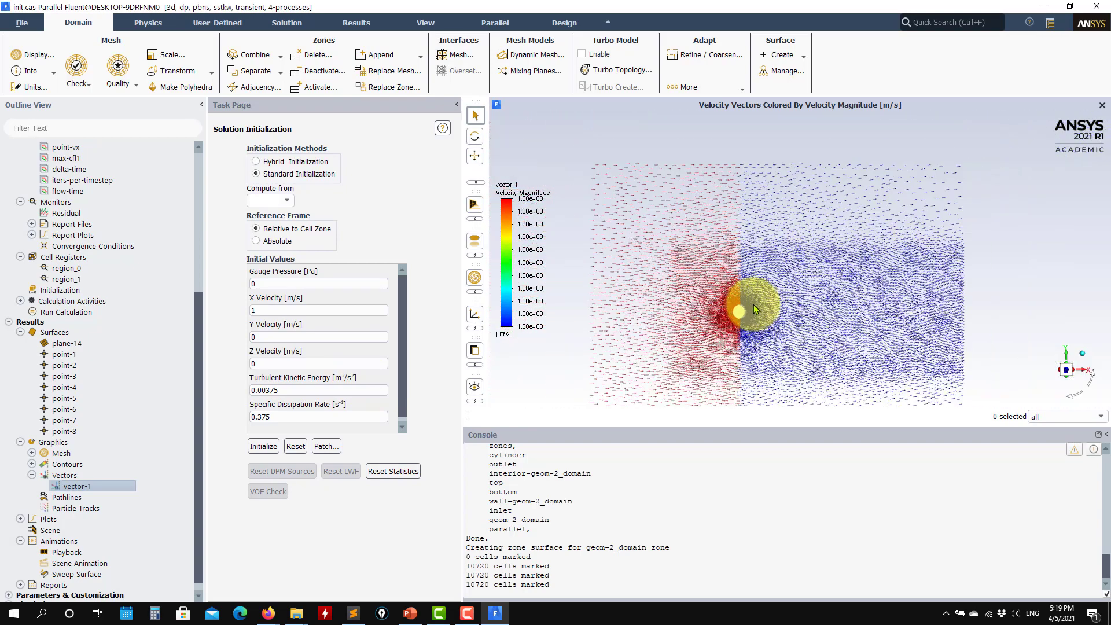
scroll(753, 347, "up", 5)
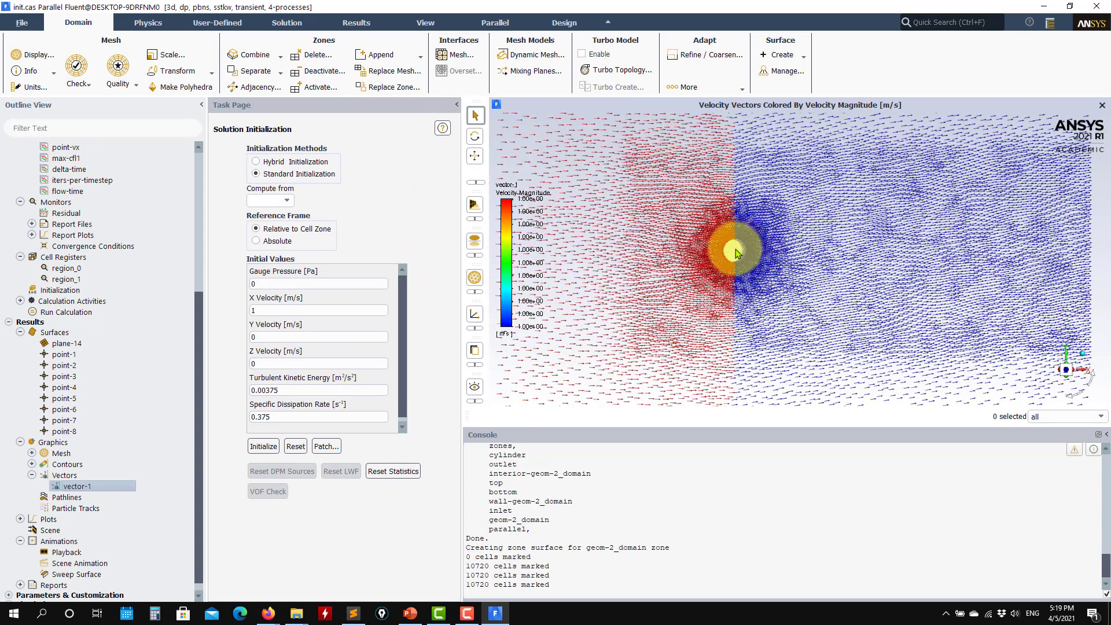
left_click(32, 475)
scroll(79, 419, "up", 7)
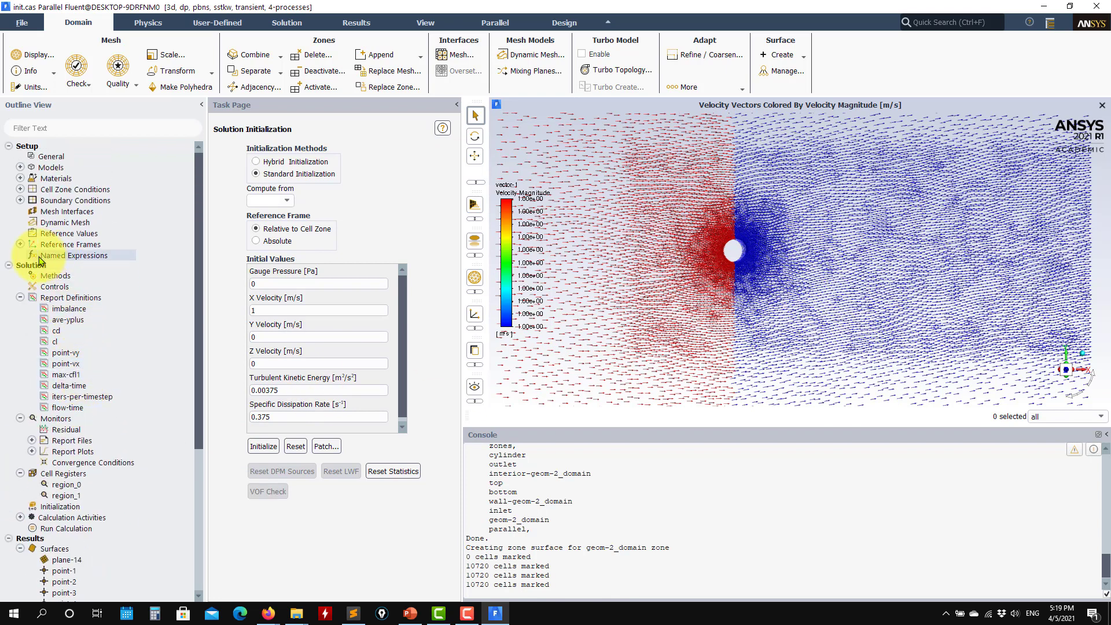
left_click(58, 475)
scroll(741, 312, "down", 3)
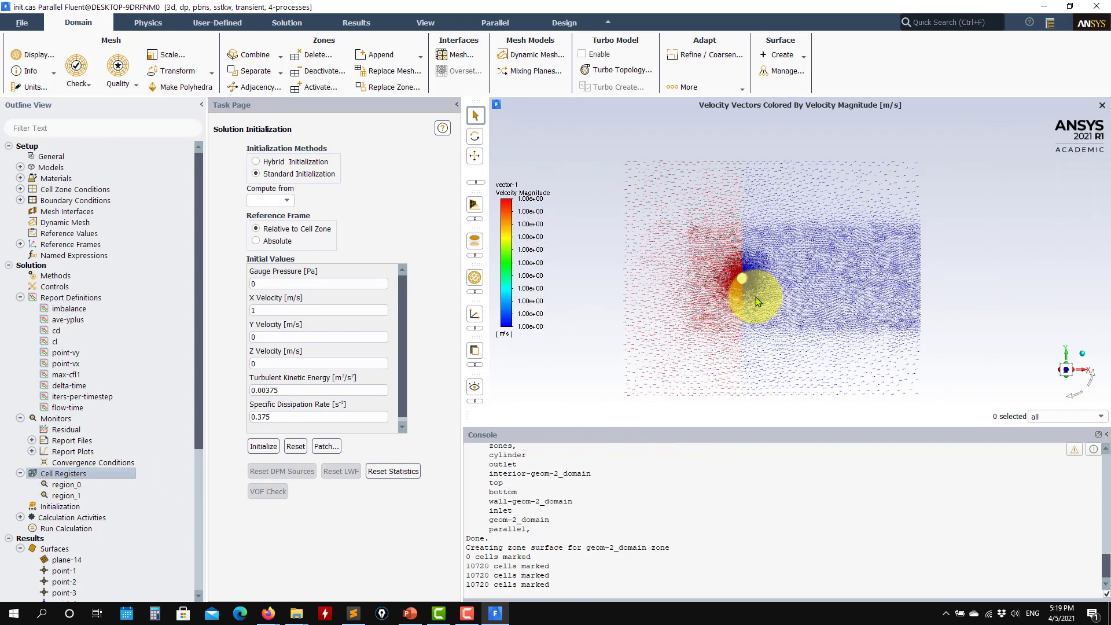
Open the calculation activities and review the autosave settings, keeping the data-saving interval, file storage options and file name.
left_click(60, 506)
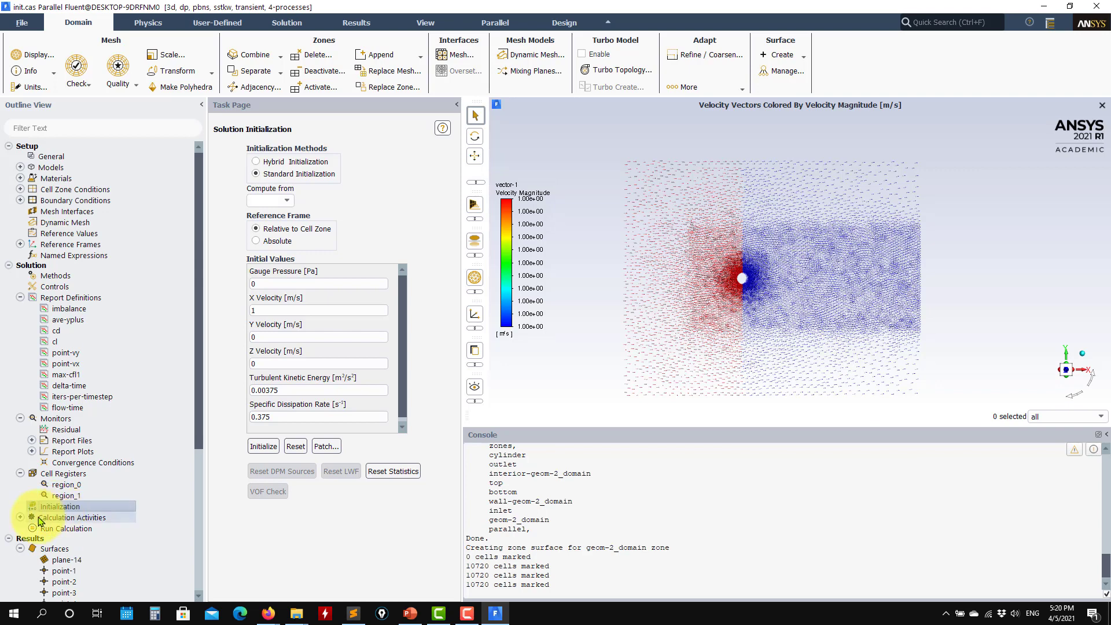
left_click(21, 517)
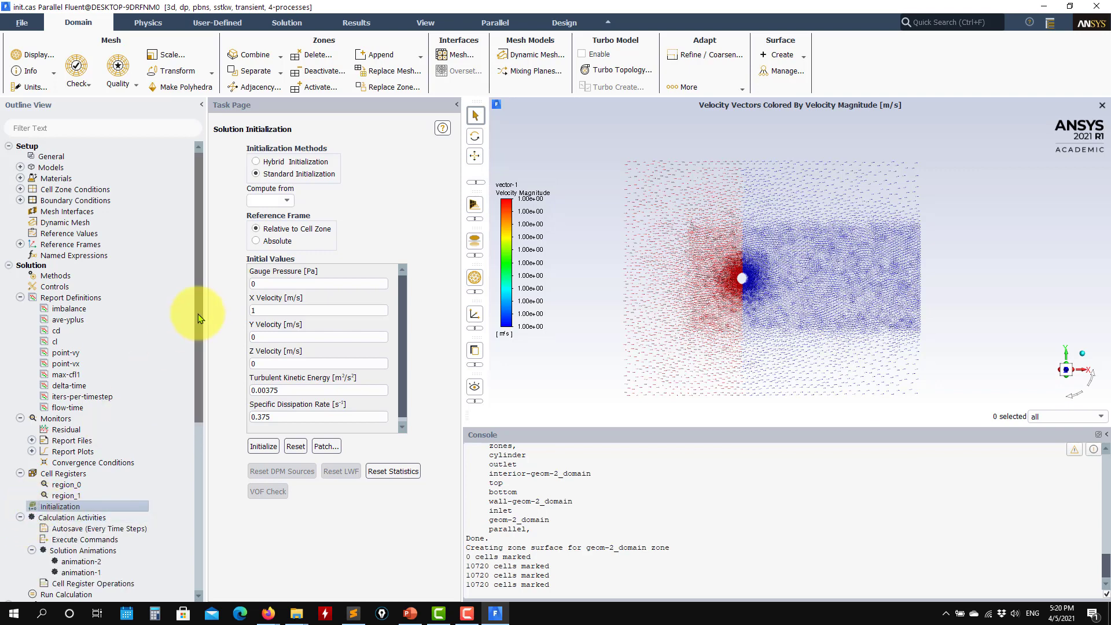
scroll(197, 347, "down", 4)
double_click(78, 390)
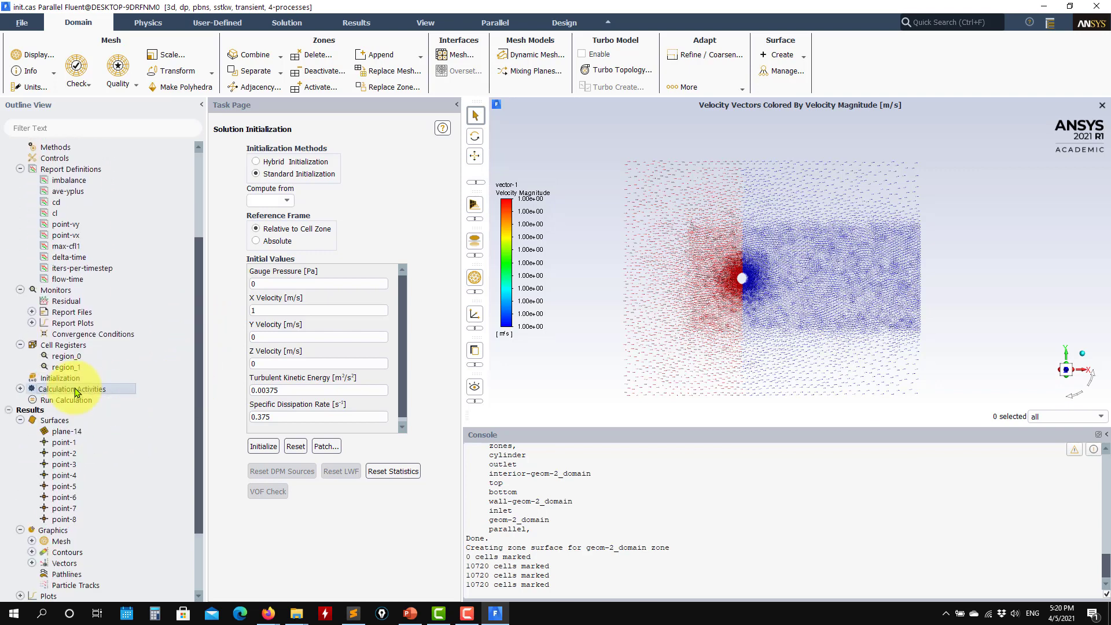
left_click(22, 388)
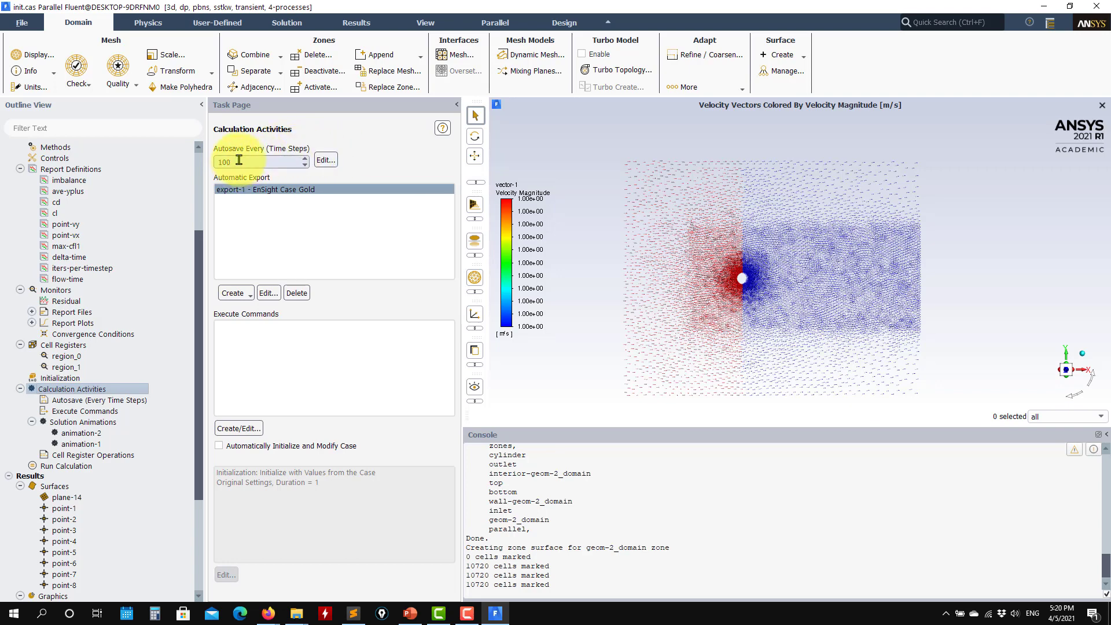
left_click(325, 160)
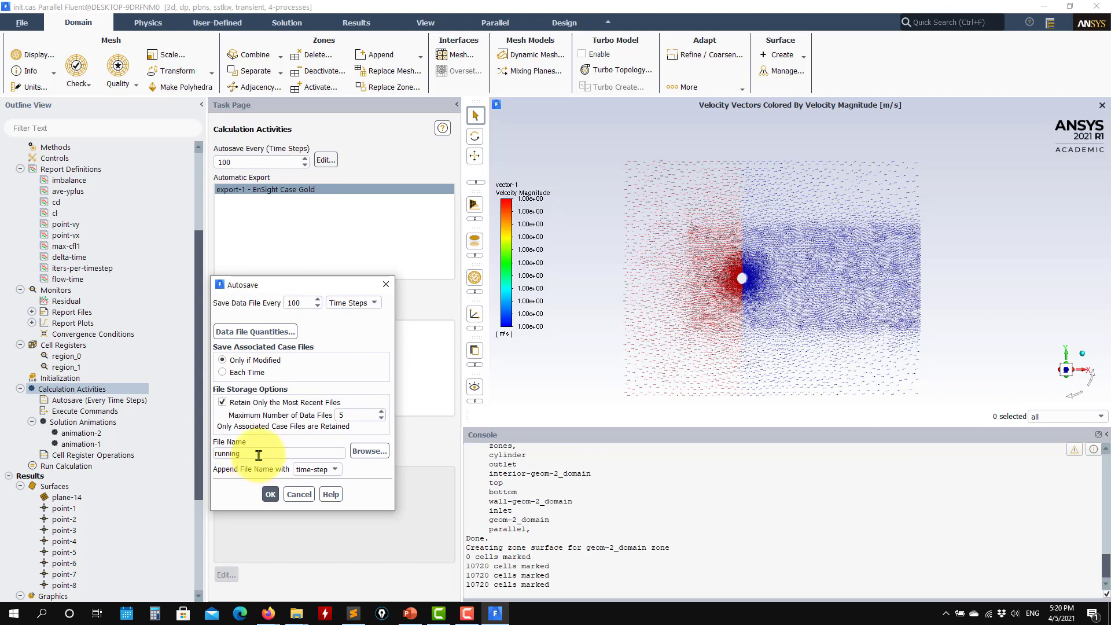
left_click_drag(246, 453, 194, 443)
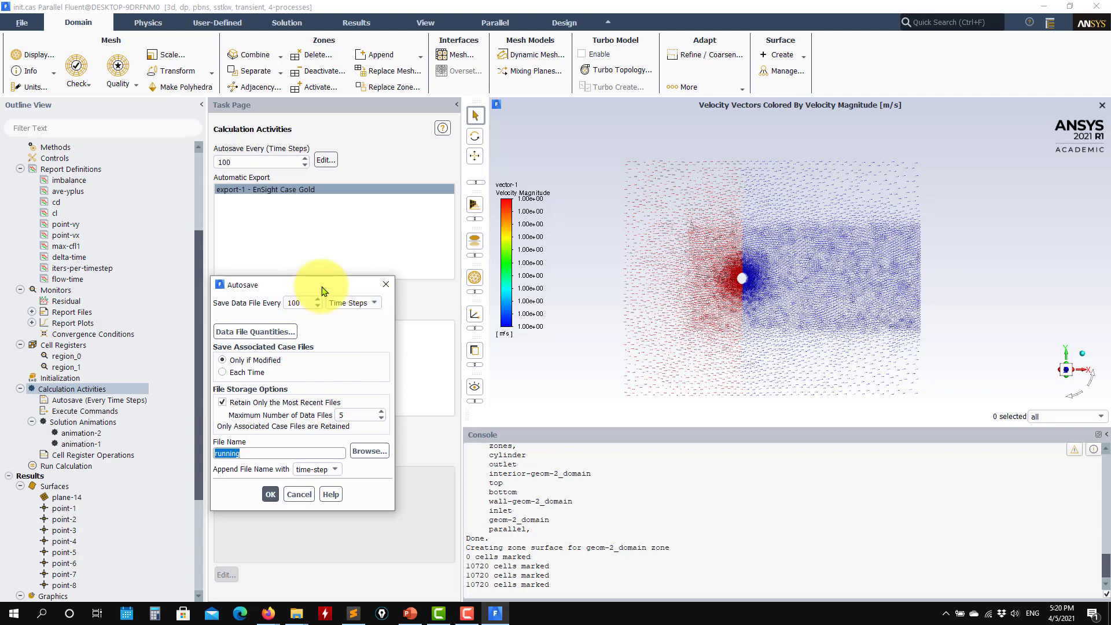
left_click(270, 495)
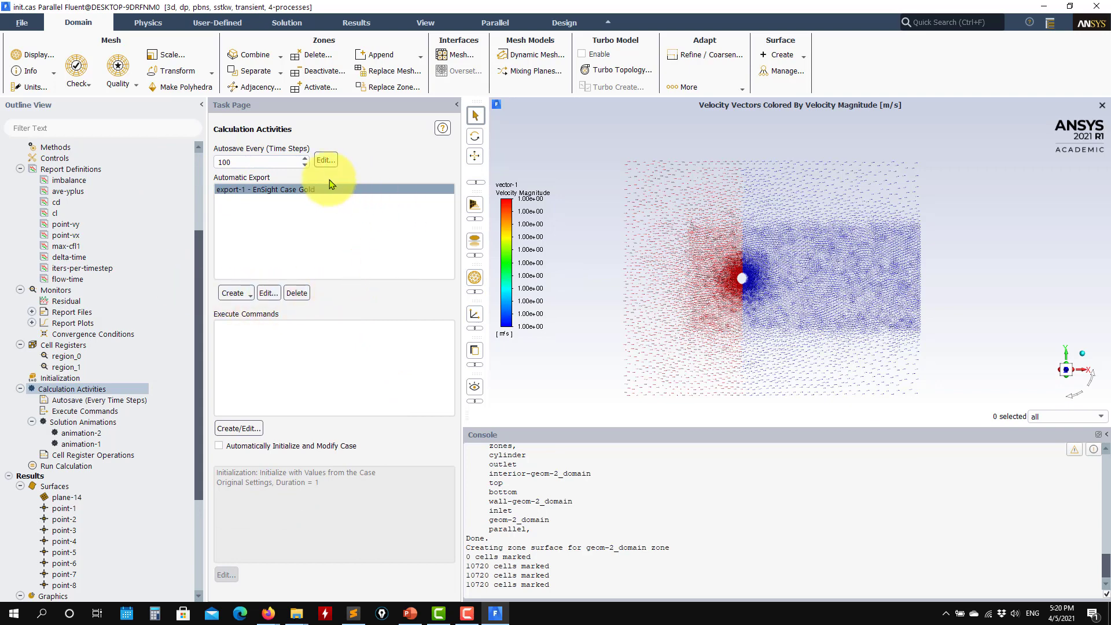
Delete the existing automatic export and start a new solution data export in EnSight Case Gold format.
left_click(297, 293)
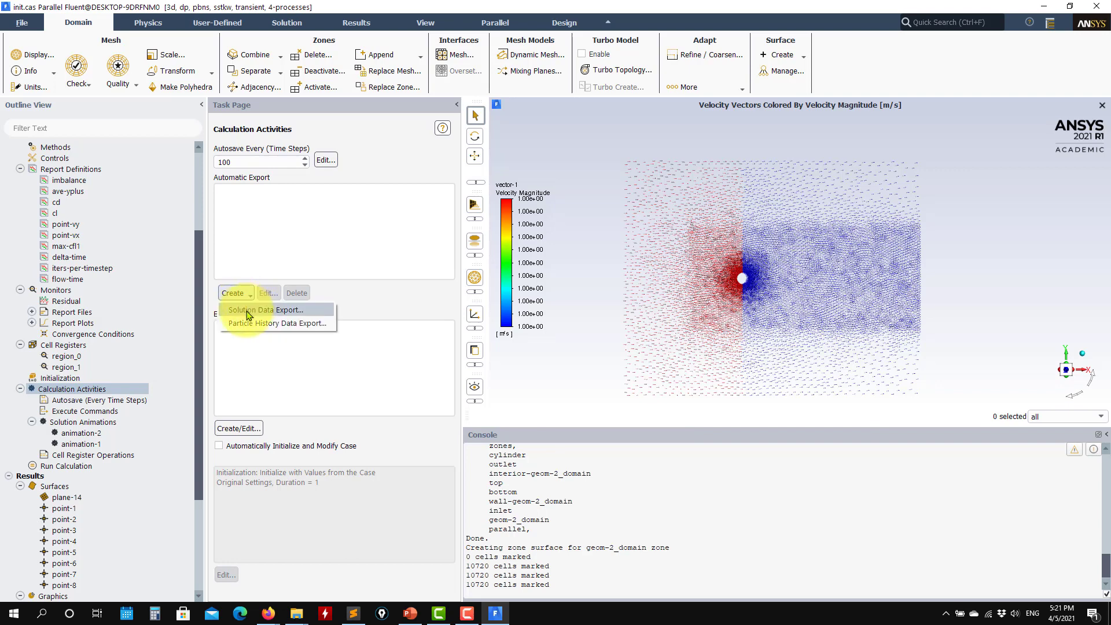
left_click(248, 312)
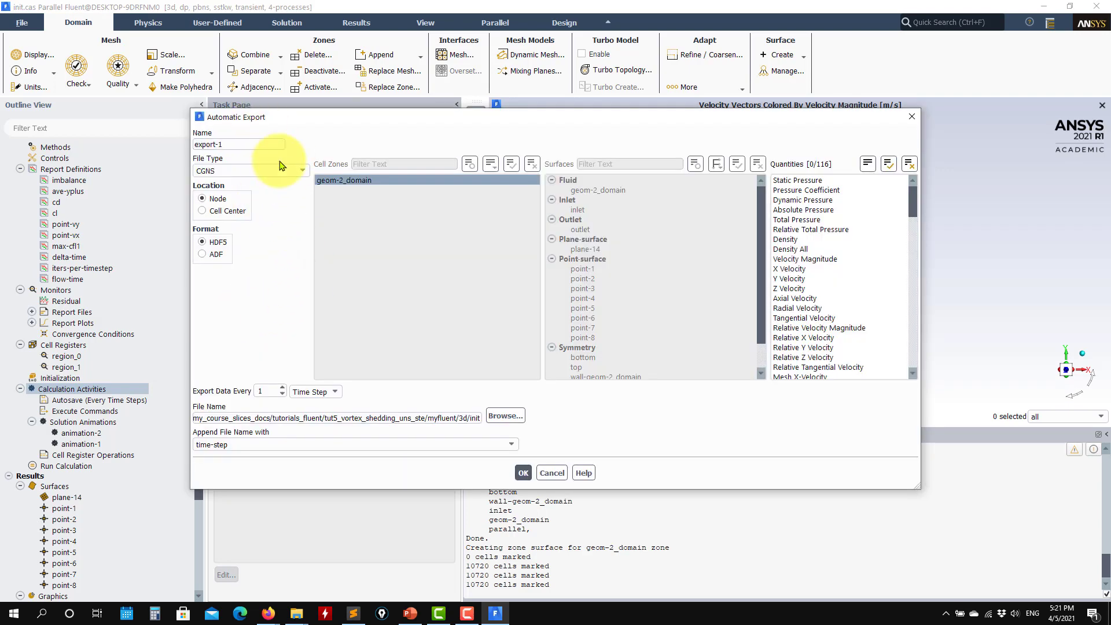
left_click(292, 170)
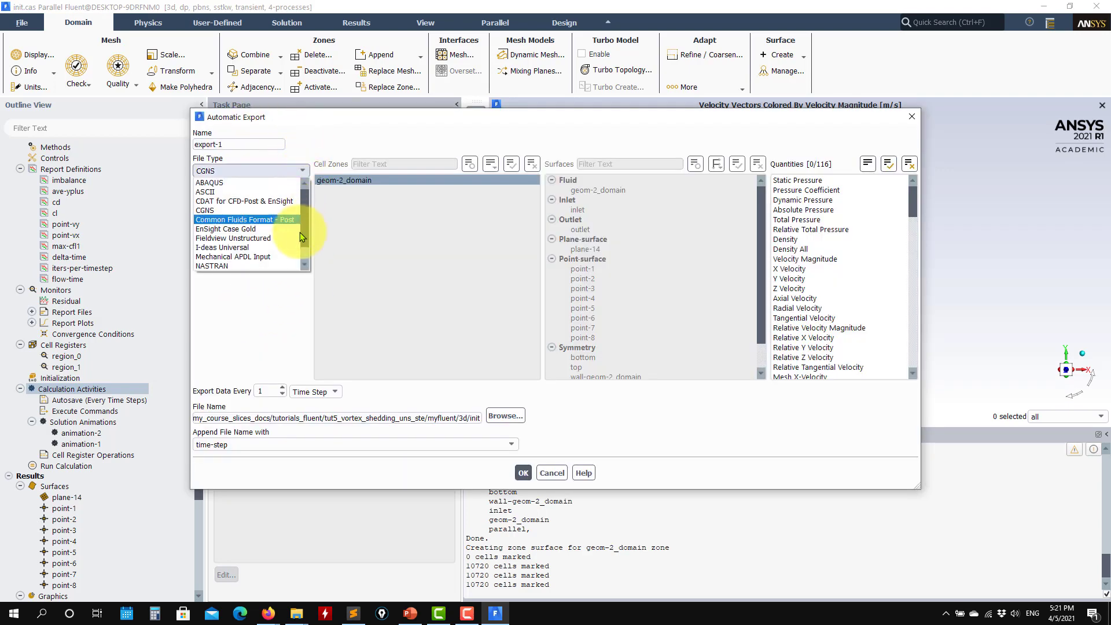
left_click(216, 229)
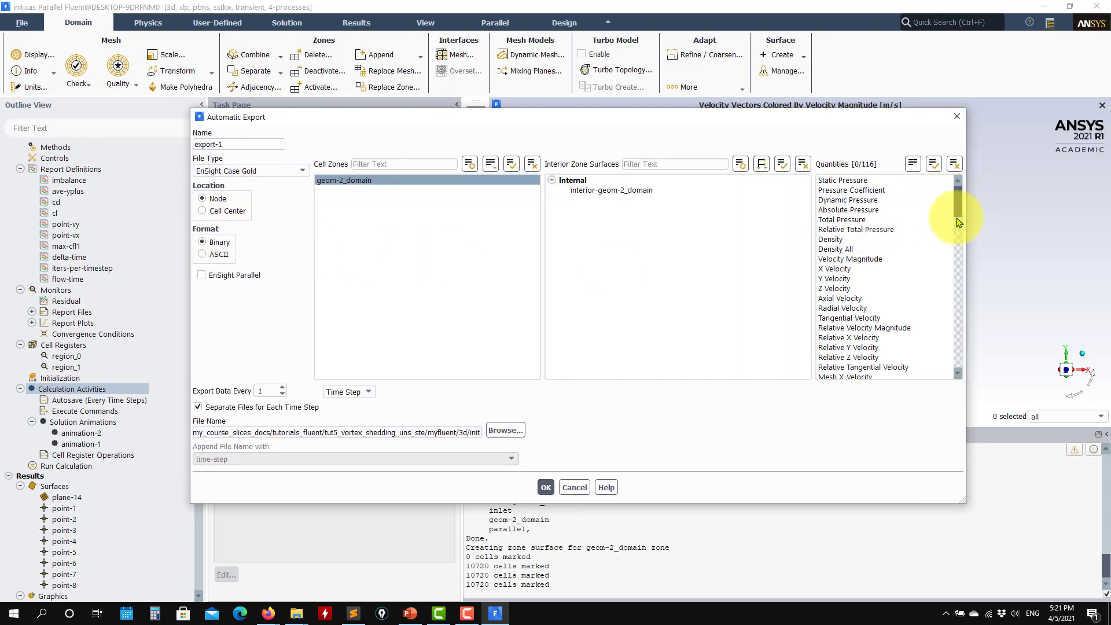
Select static pressure, velocity magnitude and the X, Y and Z velocities as the quantities to export.
left_click(838, 179)
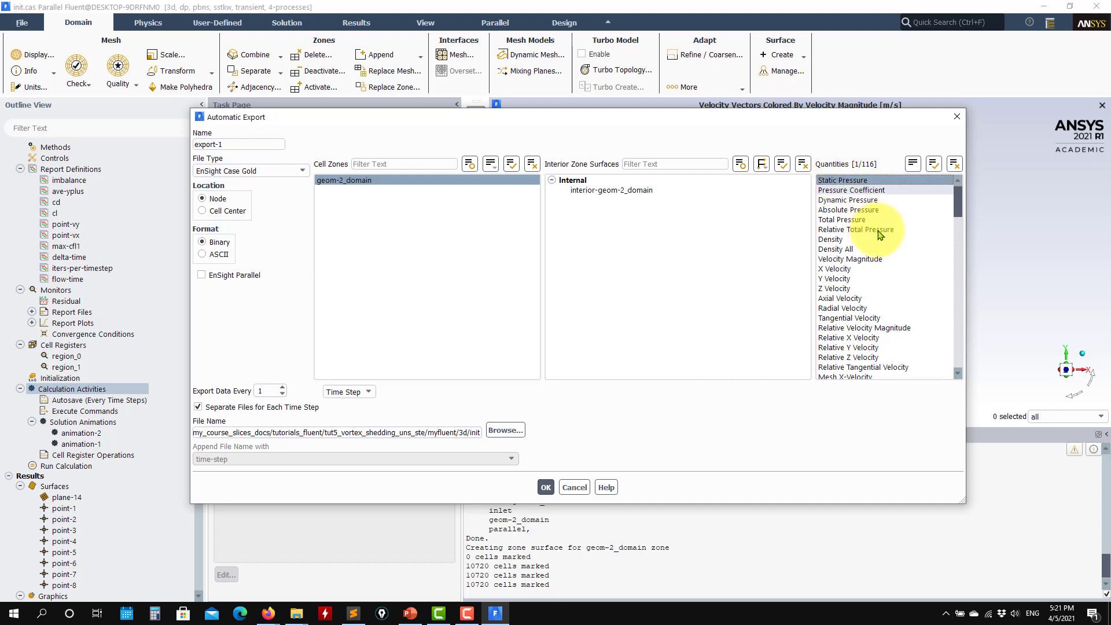
left_click_drag(841, 259, 841, 283)
left_click(840, 287)
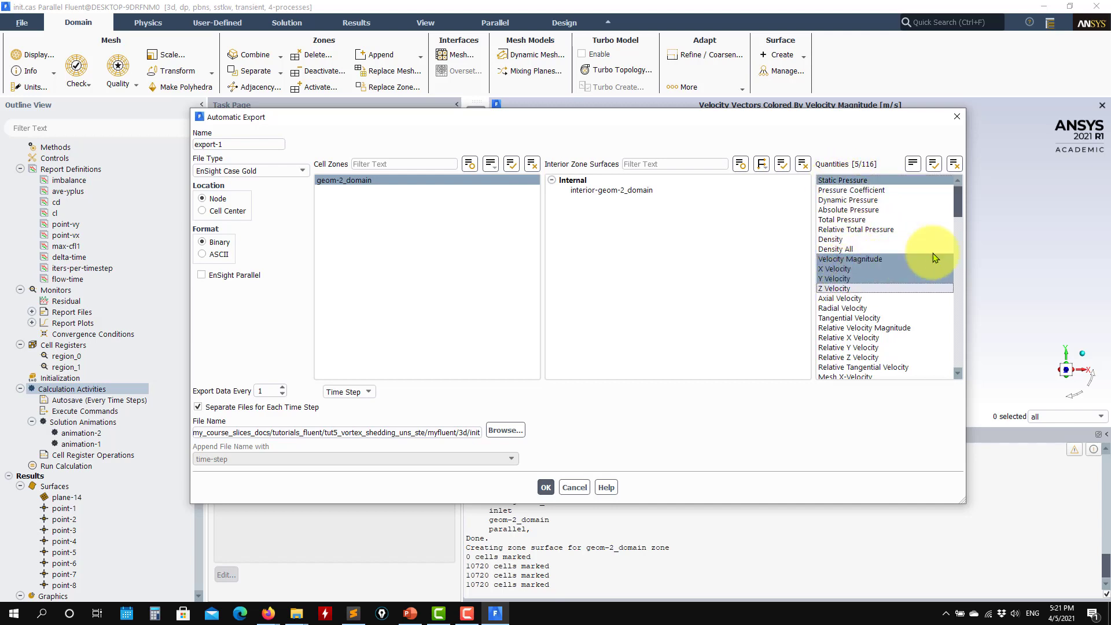
left_click_drag(956, 199, 951, 125)
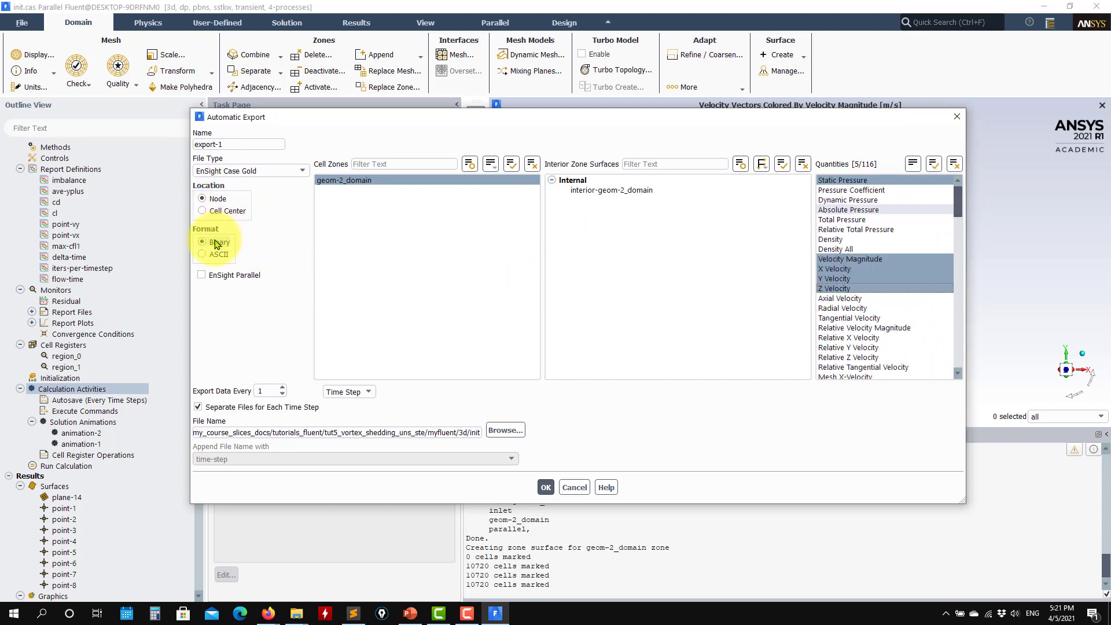
Set the export file name to ./xens and the interval to 10 time steps, with separate files per time step turned off.
triple_click(453, 432)
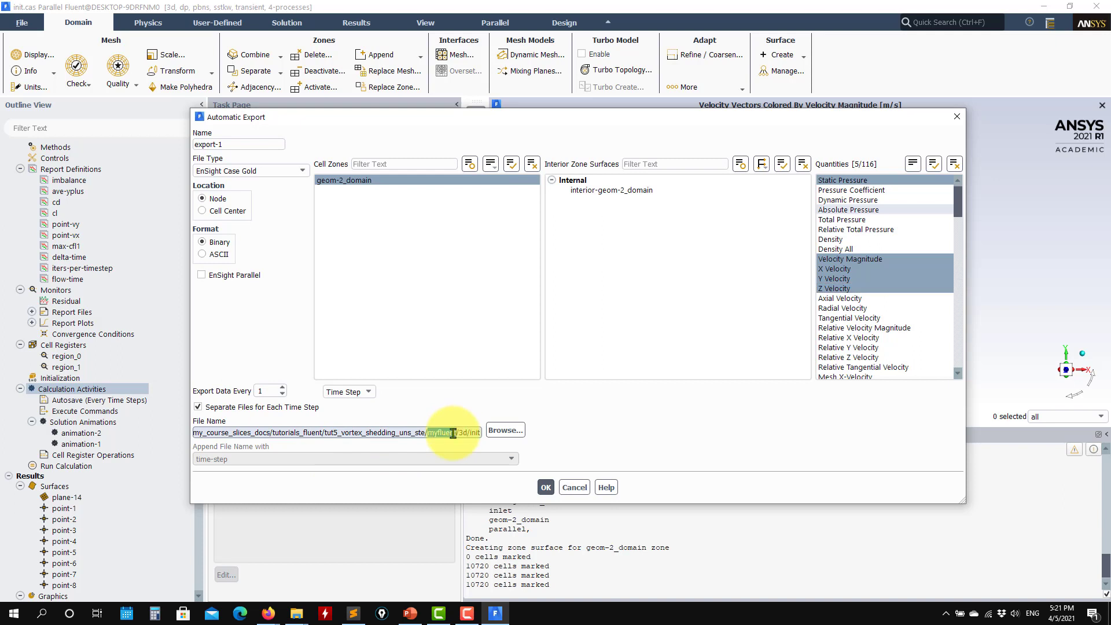
triple_click(453, 433)
type("./xens")
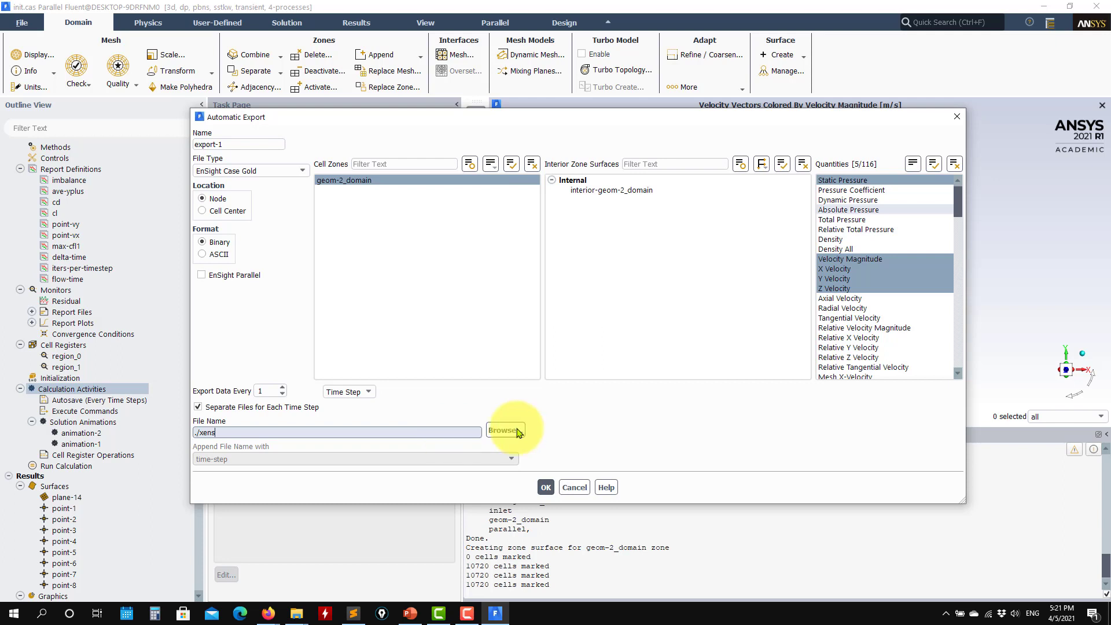
left_click(369, 394)
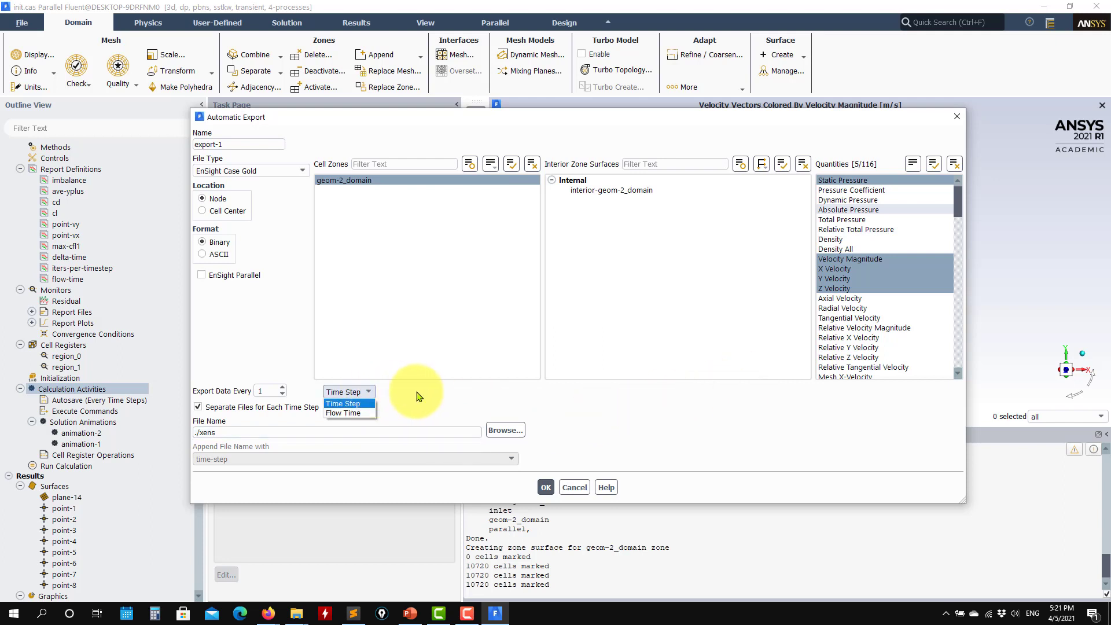
left_click(371, 396)
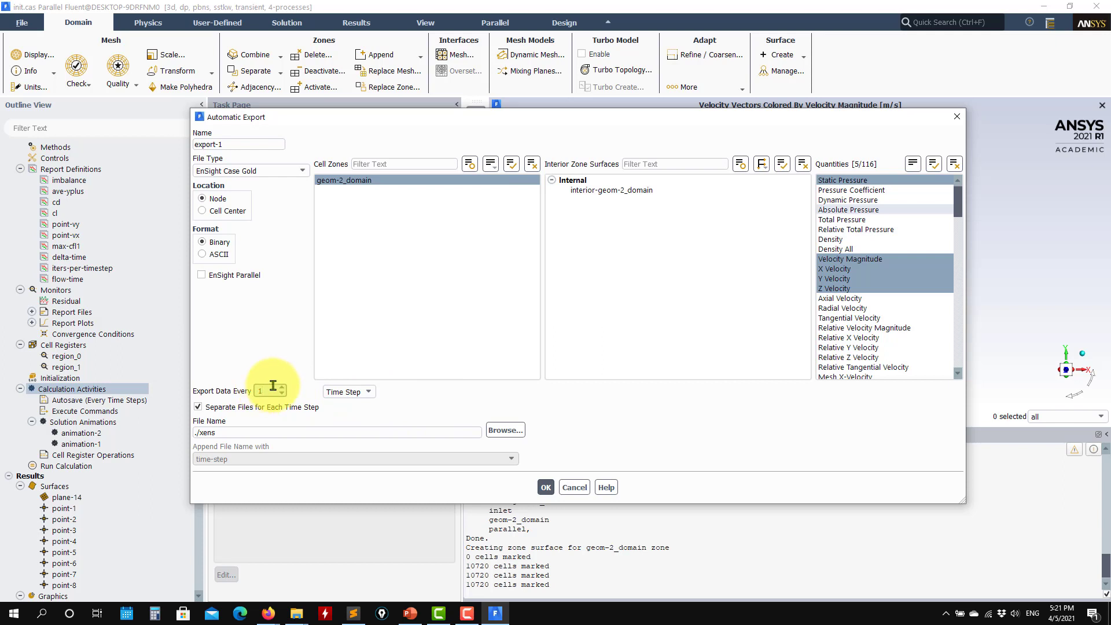
left_click(207, 410)
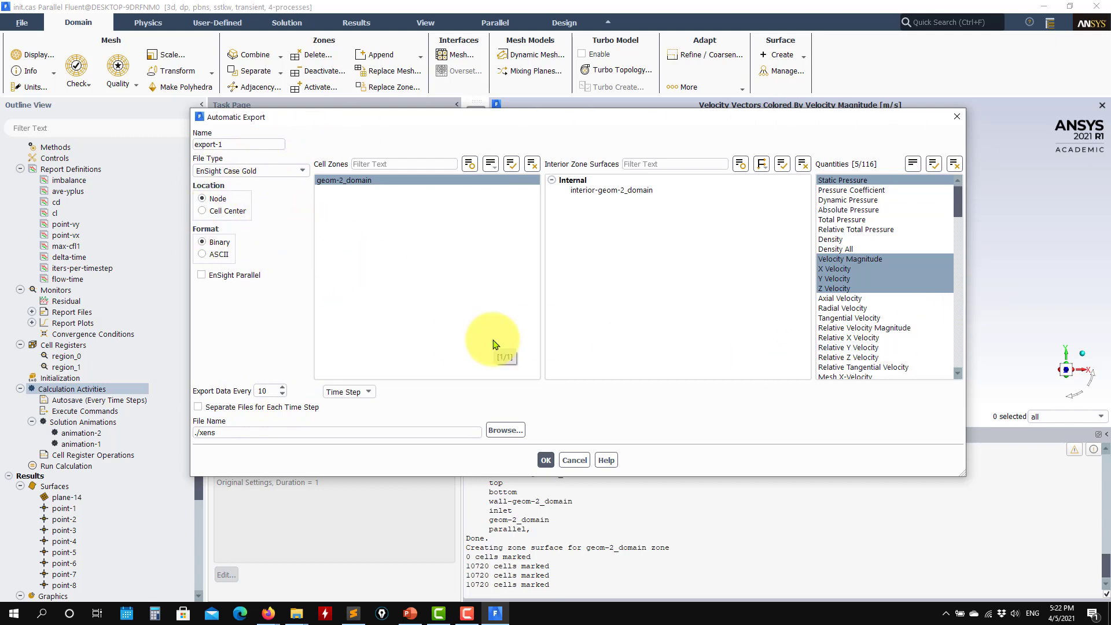
Switch to PowerPoint, play the video on the qualitative results contour plots slide, and return to Fluent.
left_click(410, 613)
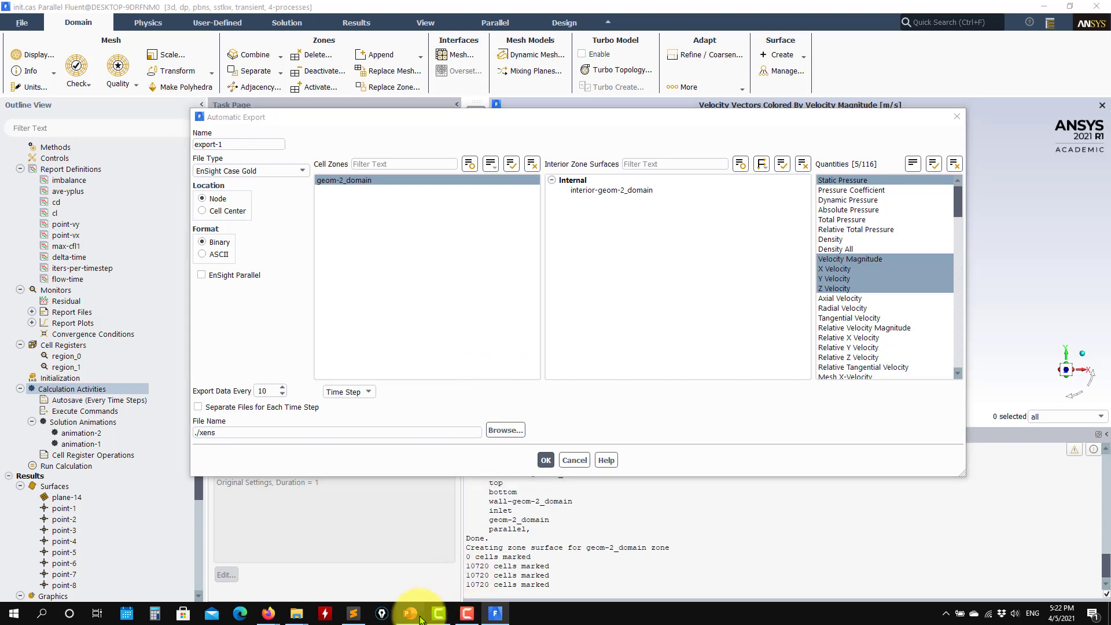
left_click(351, 533)
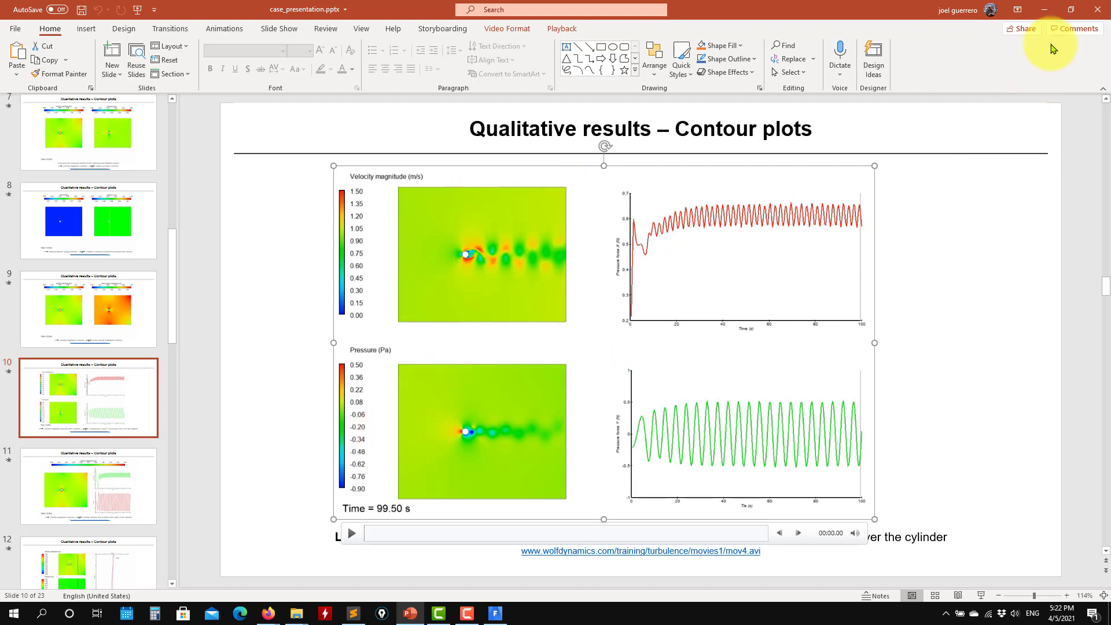
left_click(1043, 9)
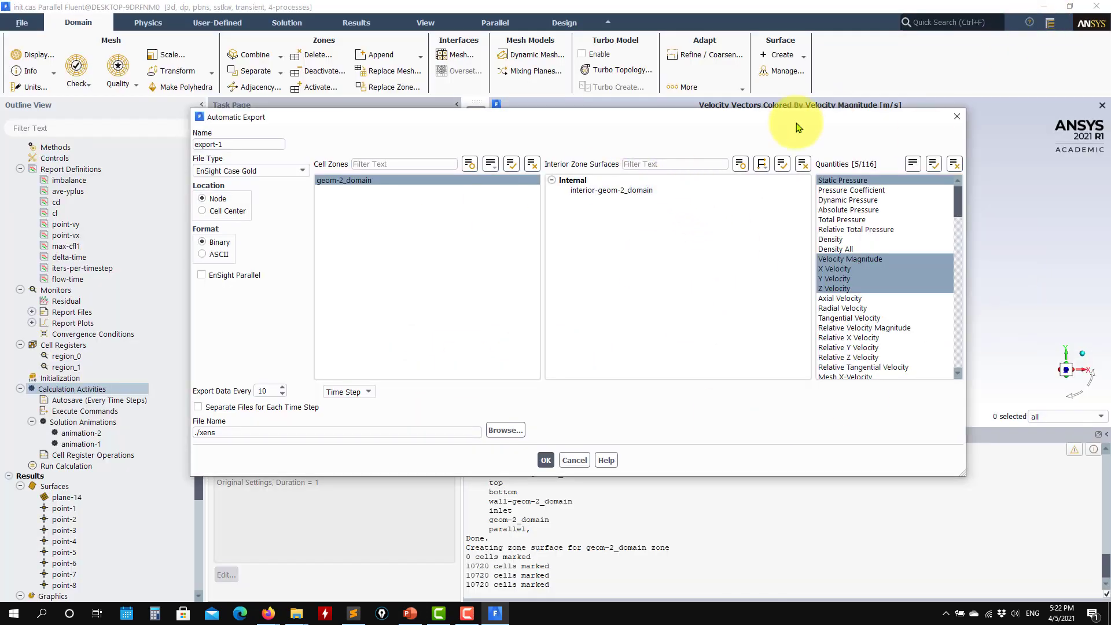
Confirm the new EnSight export, then reopen it despite the editing warning to check its settings.
left_click(545, 461)
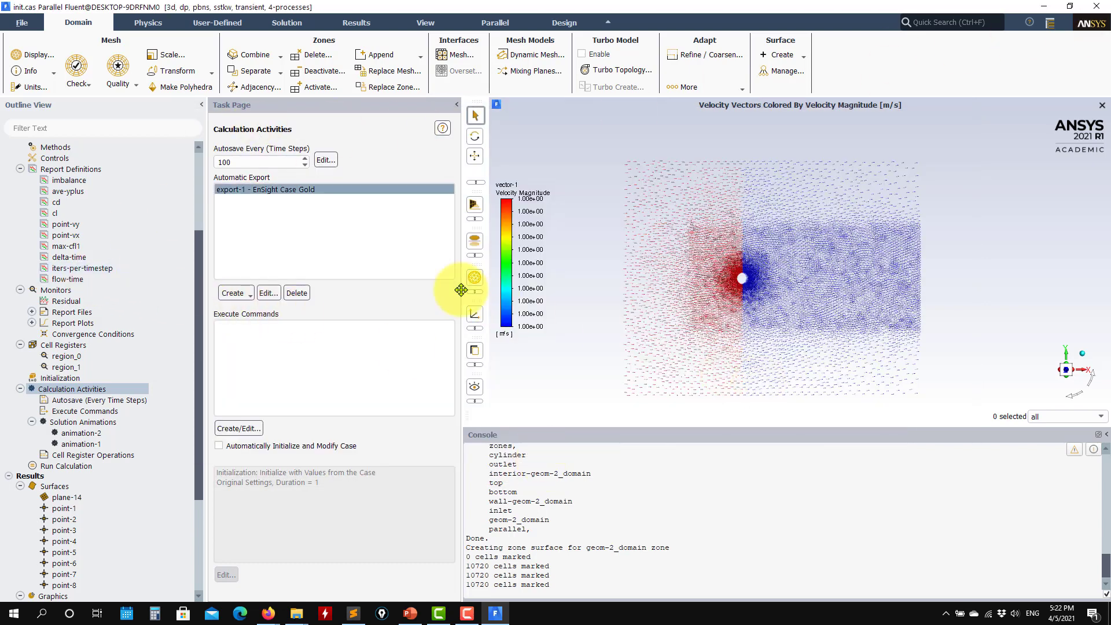
left_click(266, 189)
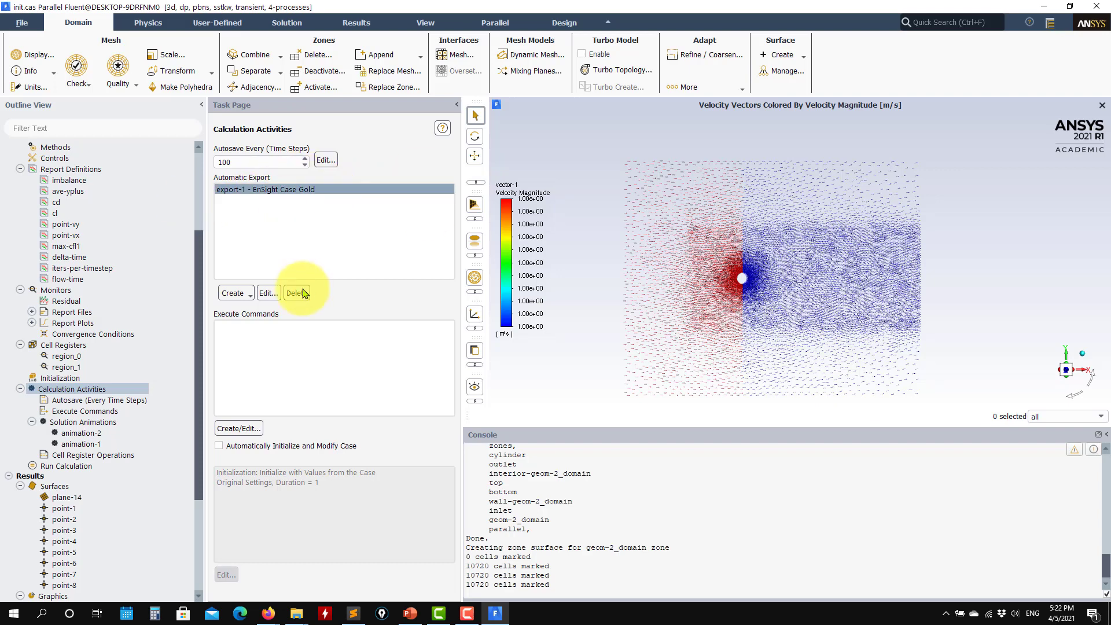
left_click(267, 294)
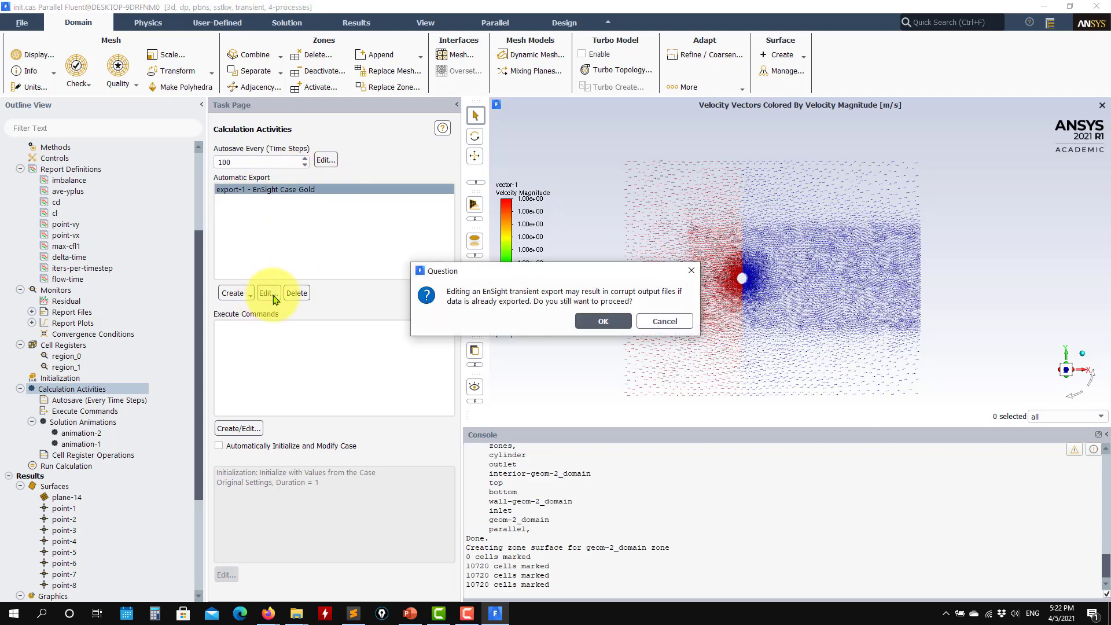
left_click(604, 321)
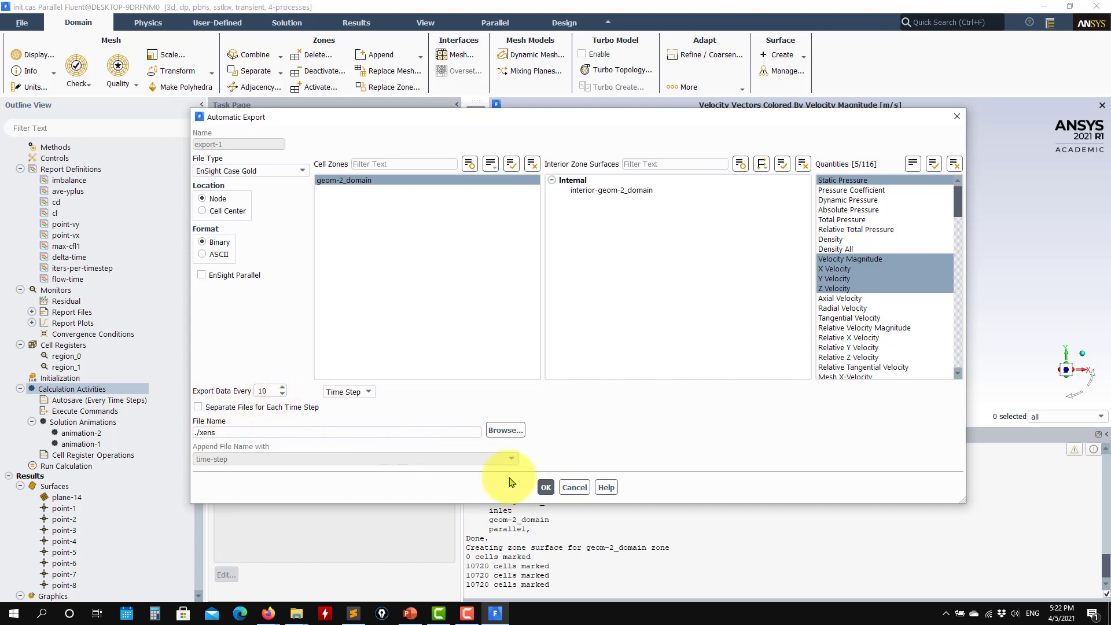
left_click(546, 487)
Reopen the EnSight export for editing, accepting the warning, and toggle separate files for each time step on and back off.
left_click(268, 293)
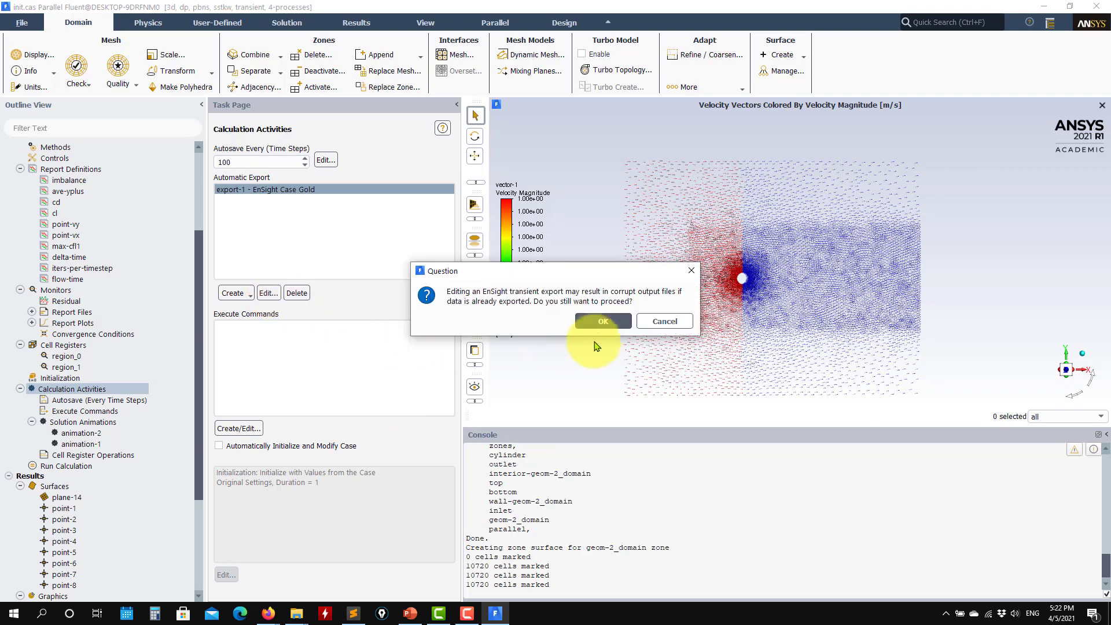
left_click(587, 324)
left_click(244, 407)
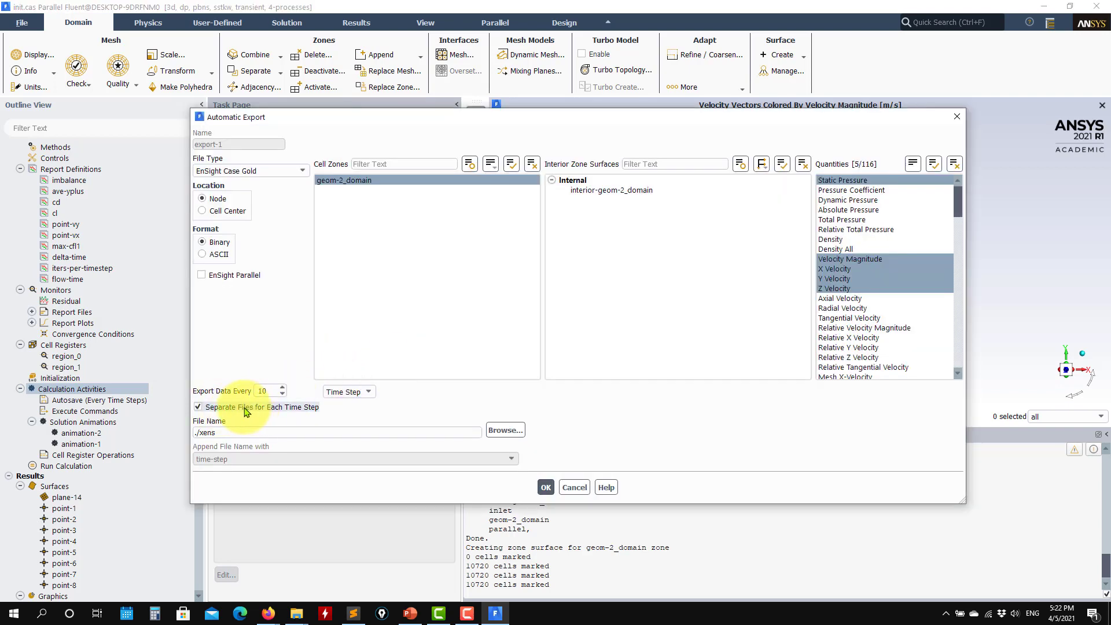
left_click(198, 408)
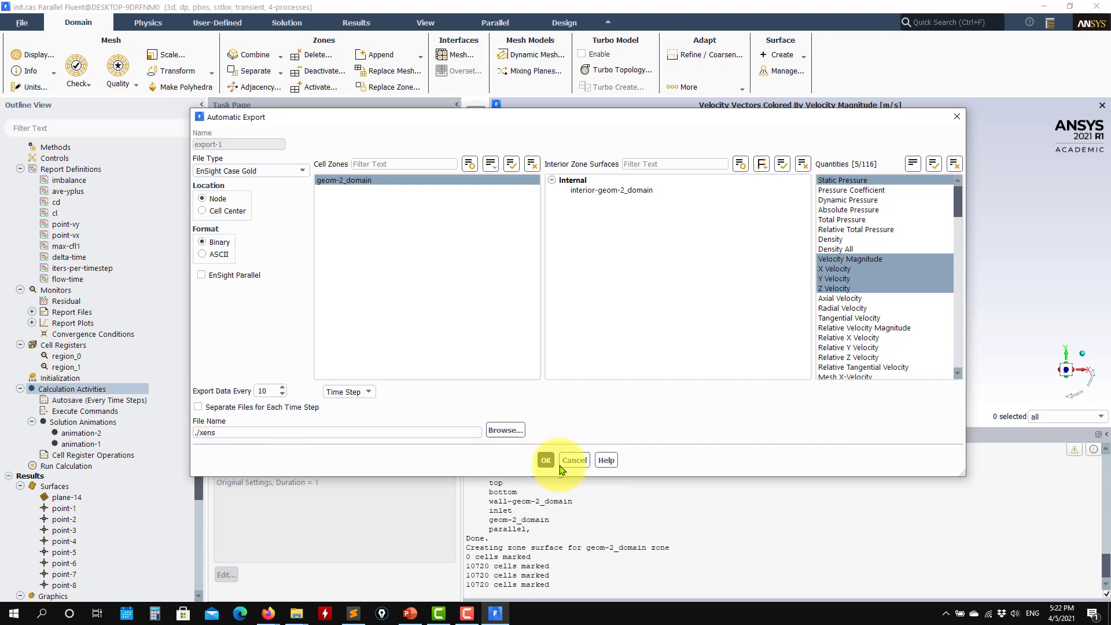
Add the mean and RMSE static pressure, velocity magnitude and X, Y and Z velocities to the exported quantities, and confirm the export.
left_click_drag(956, 191, 970, 245)
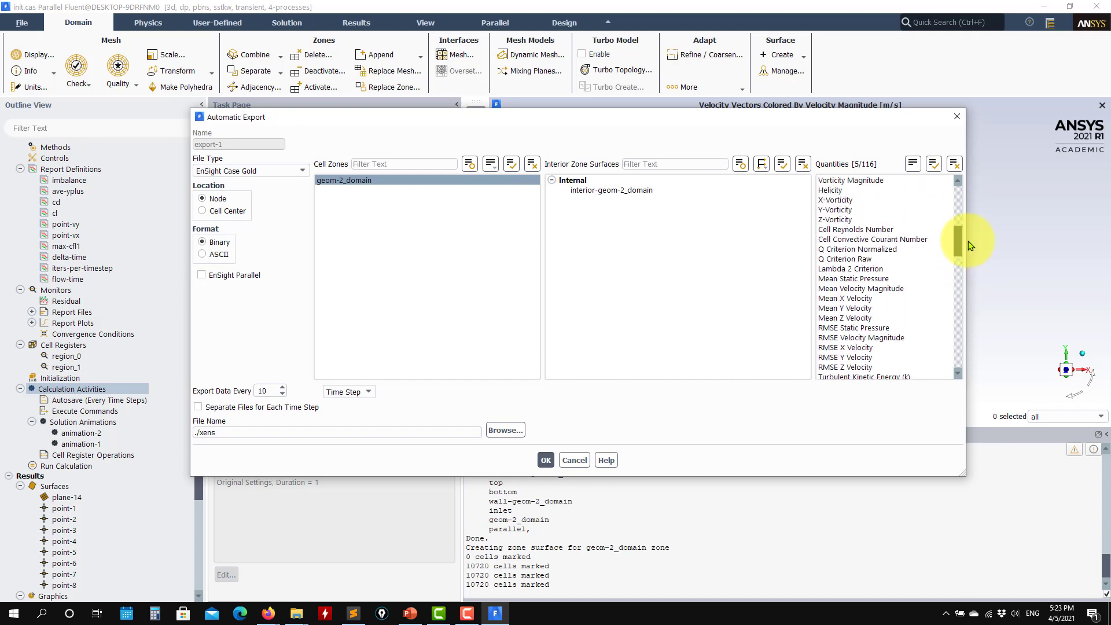
left_click_drag(967, 242, 967, 243)
left_click(885, 268)
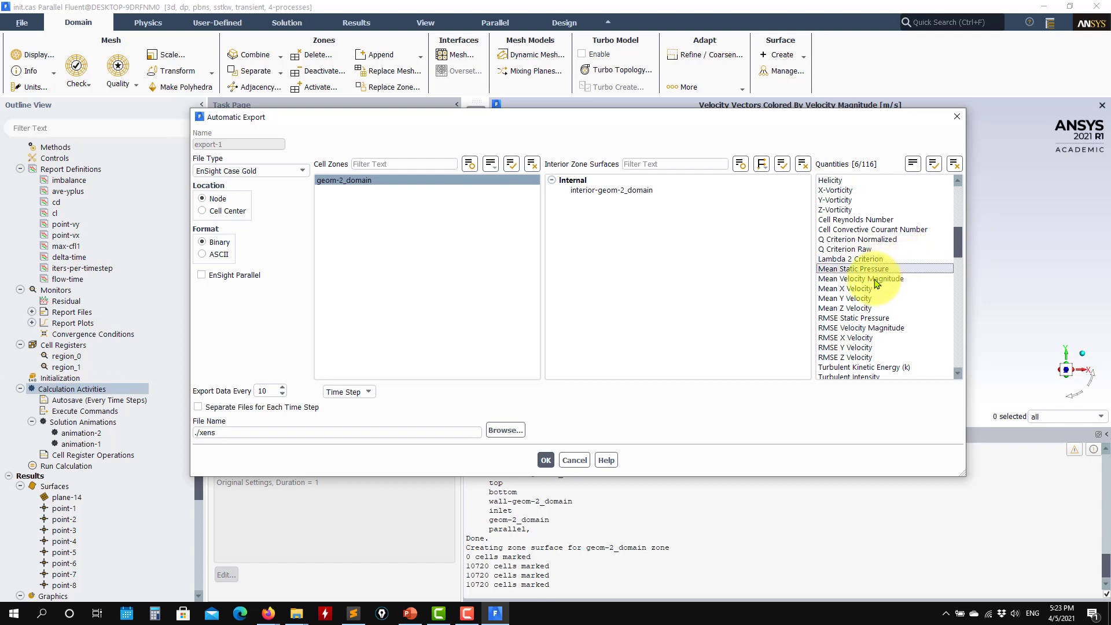
left_click_drag(875, 283, 865, 308)
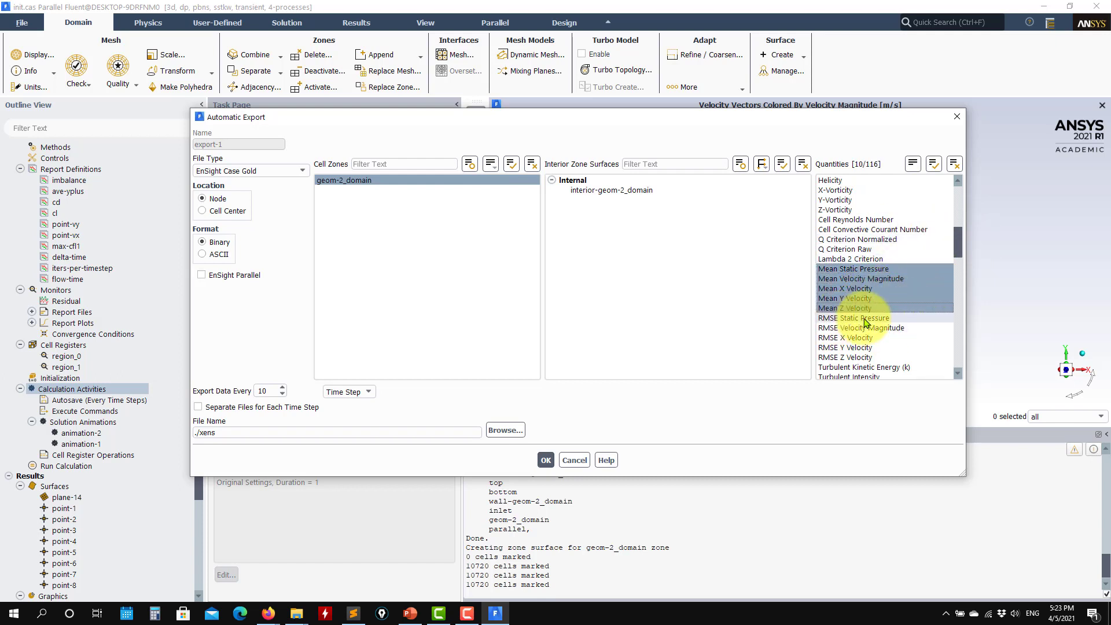
left_click_drag(866, 323, 856, 357)
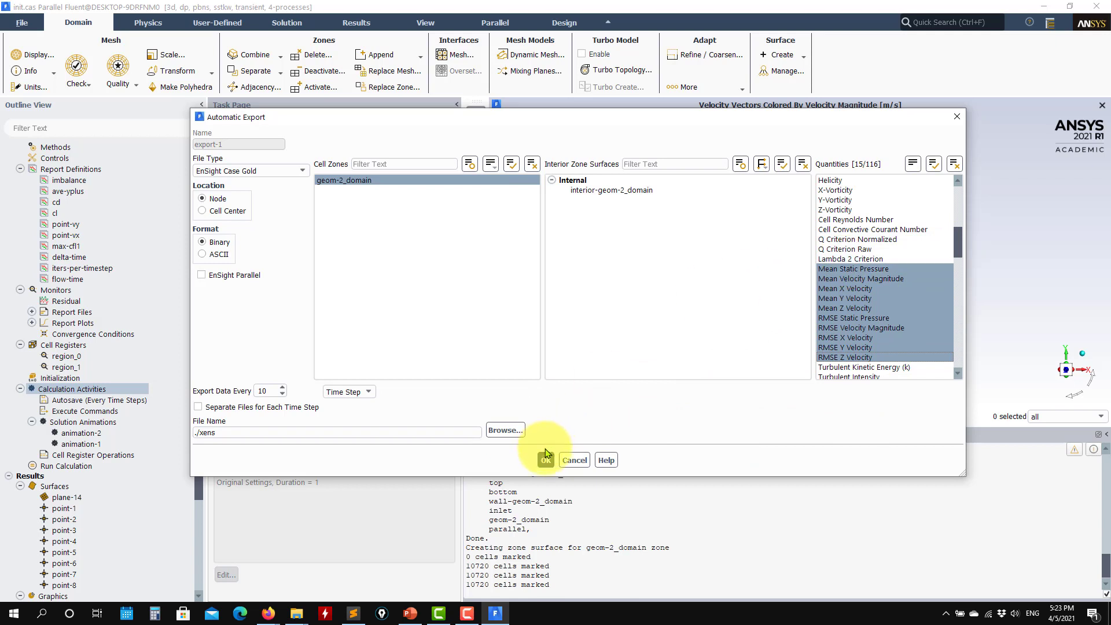
left_click(915, 308)
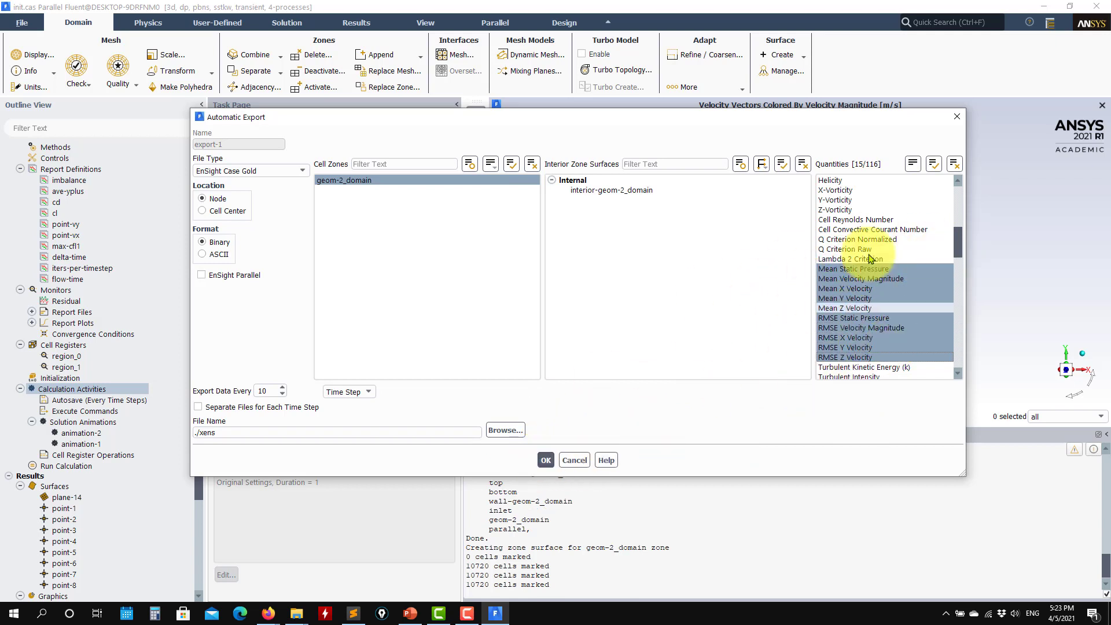
left_click(856, 307)
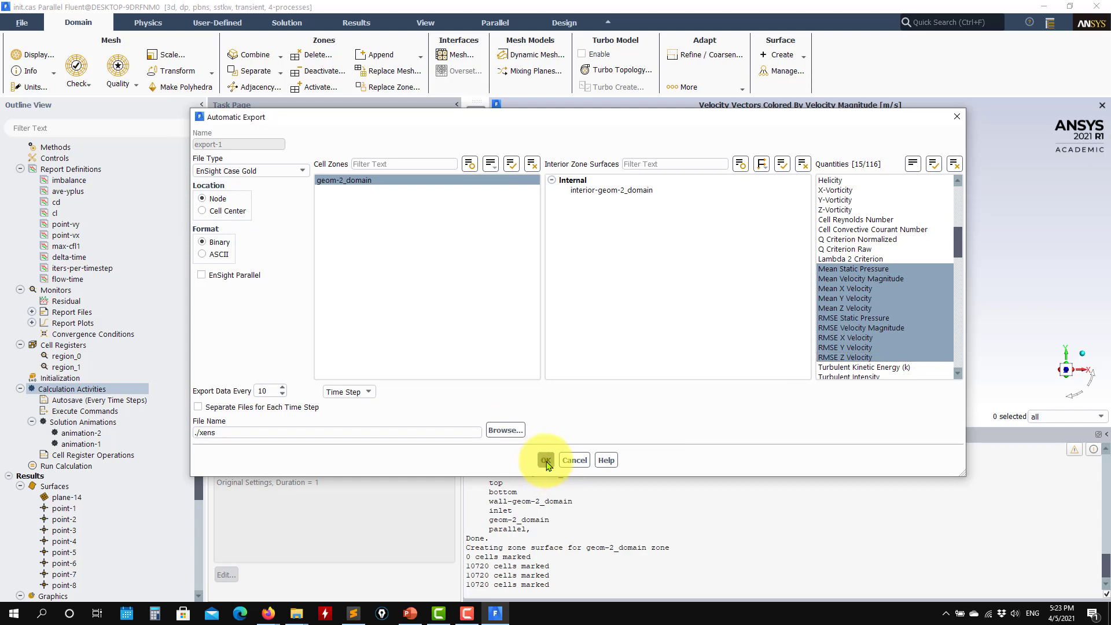
left_click(546, 461)
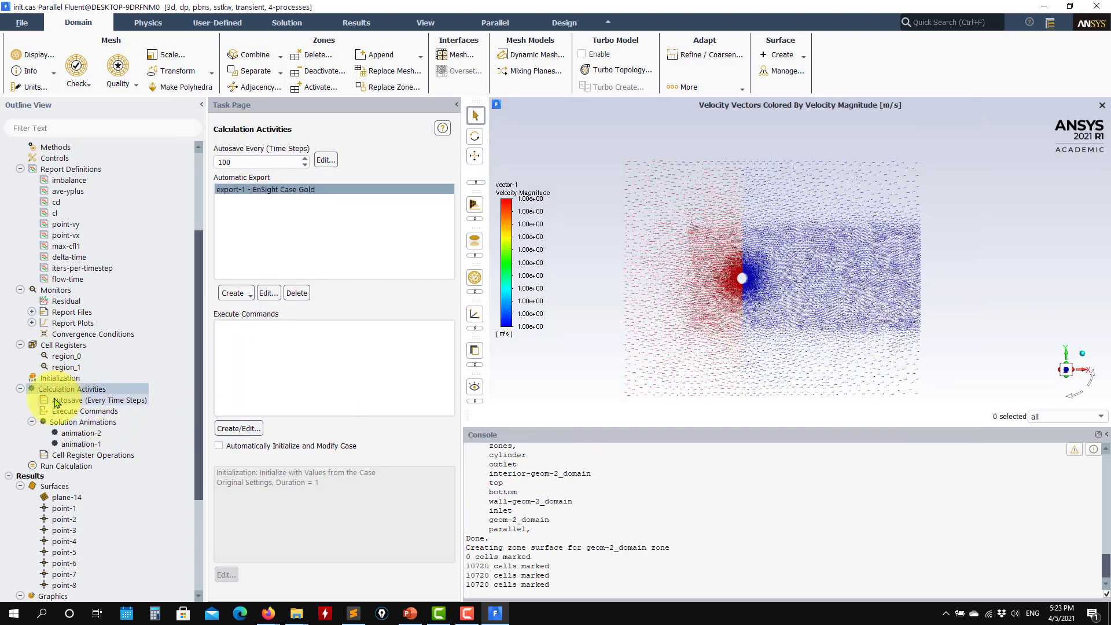
Toggle data sampling for time statistics off and on in the run calculation settings, and return to the calculation activities.
left_click(58, 467)
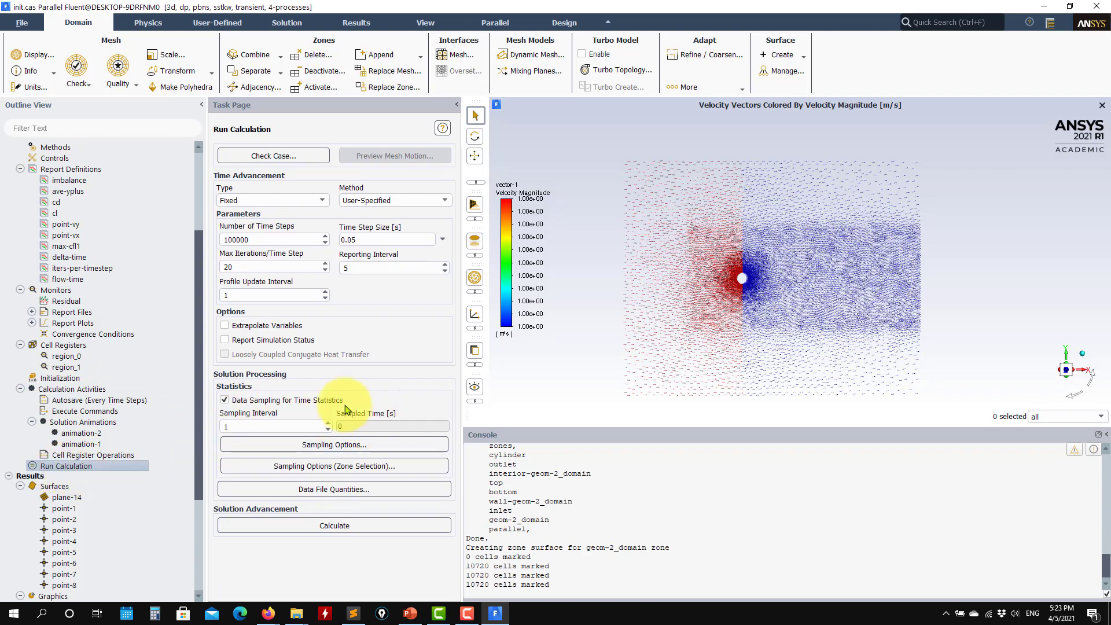
left_click(233, 401)
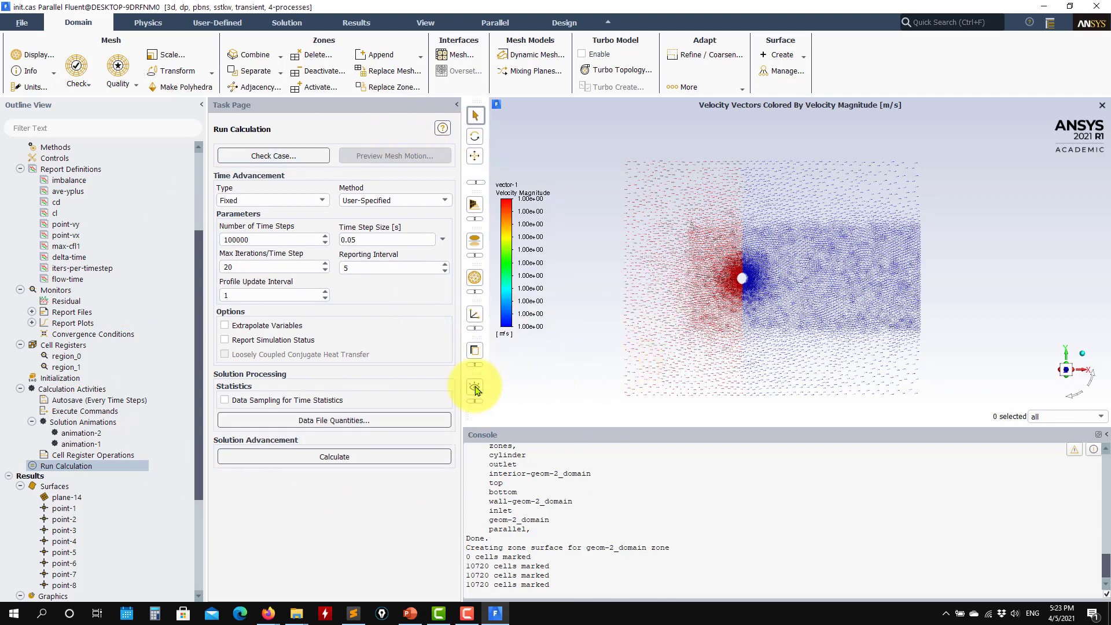
left_click(225, 401)
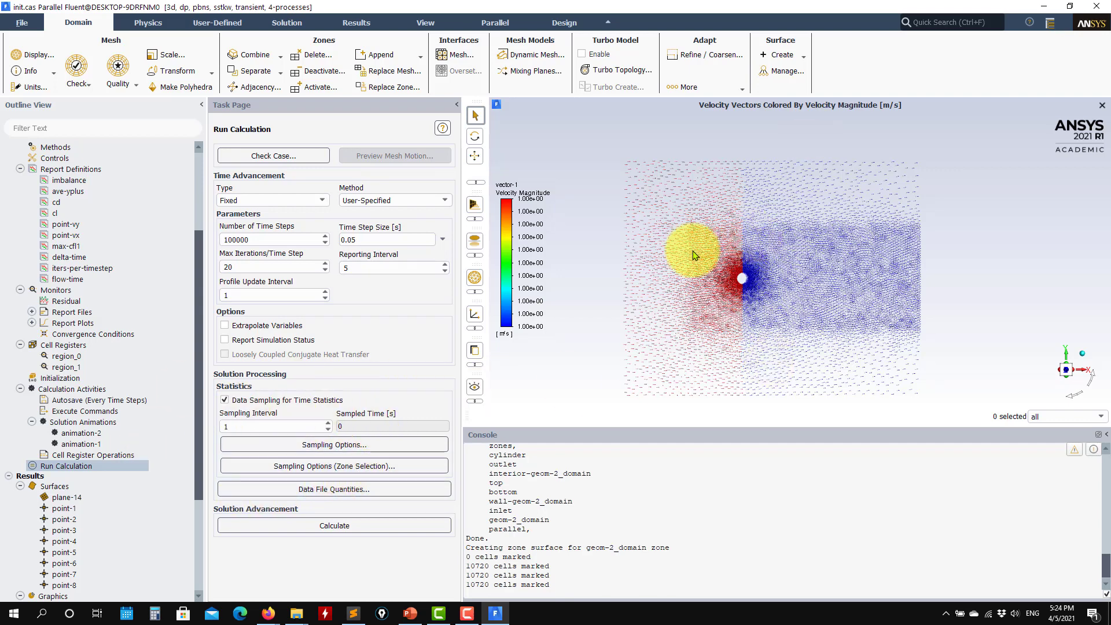
left_click(261, 403)
left_click(627, 250)
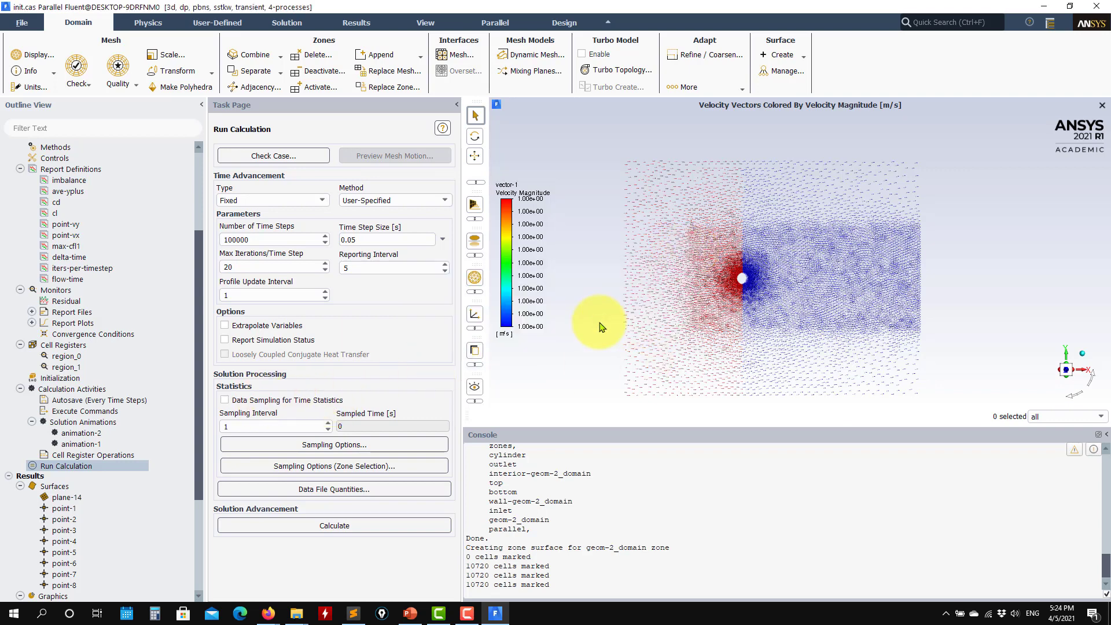
left_click(279, 399)
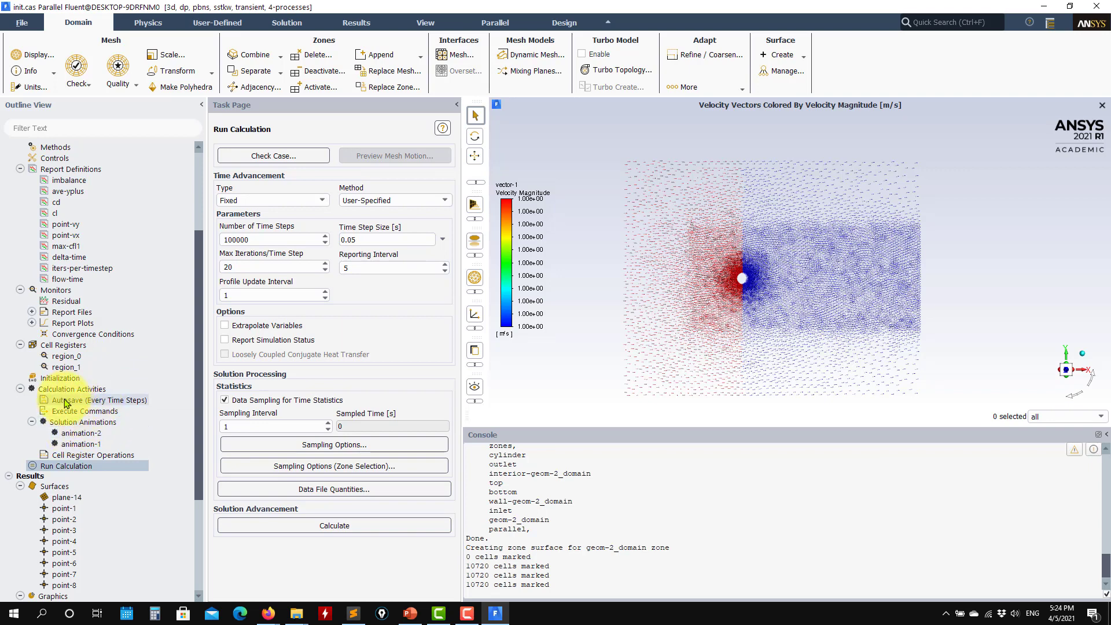
double_click(72, 389)
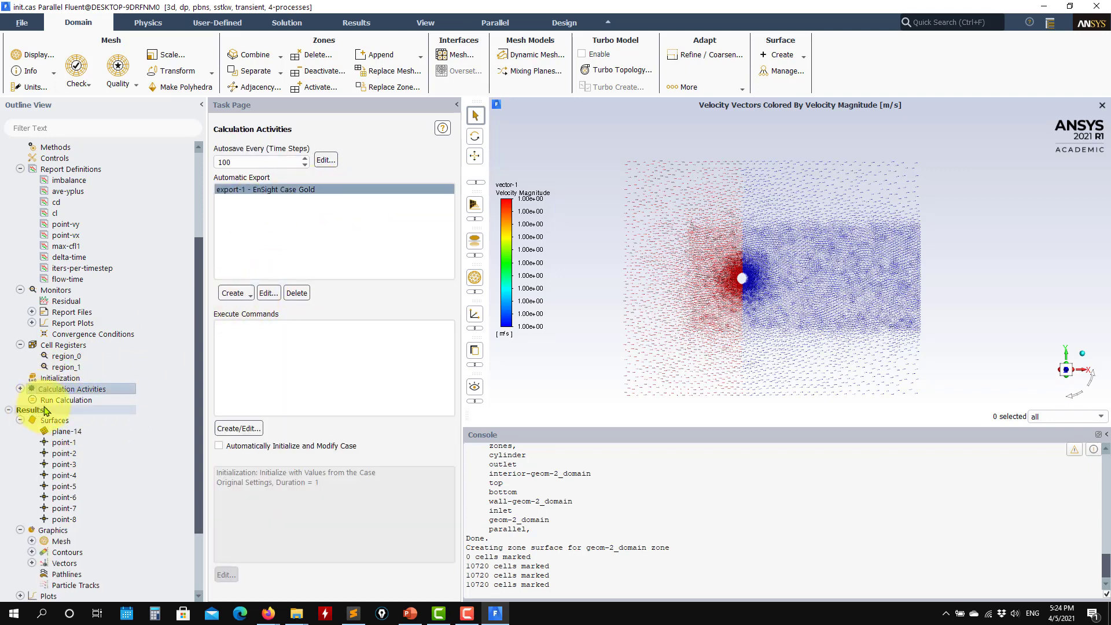
Review the time step settings for the run and set the reporting interval to 1.
left_click(63, 400)
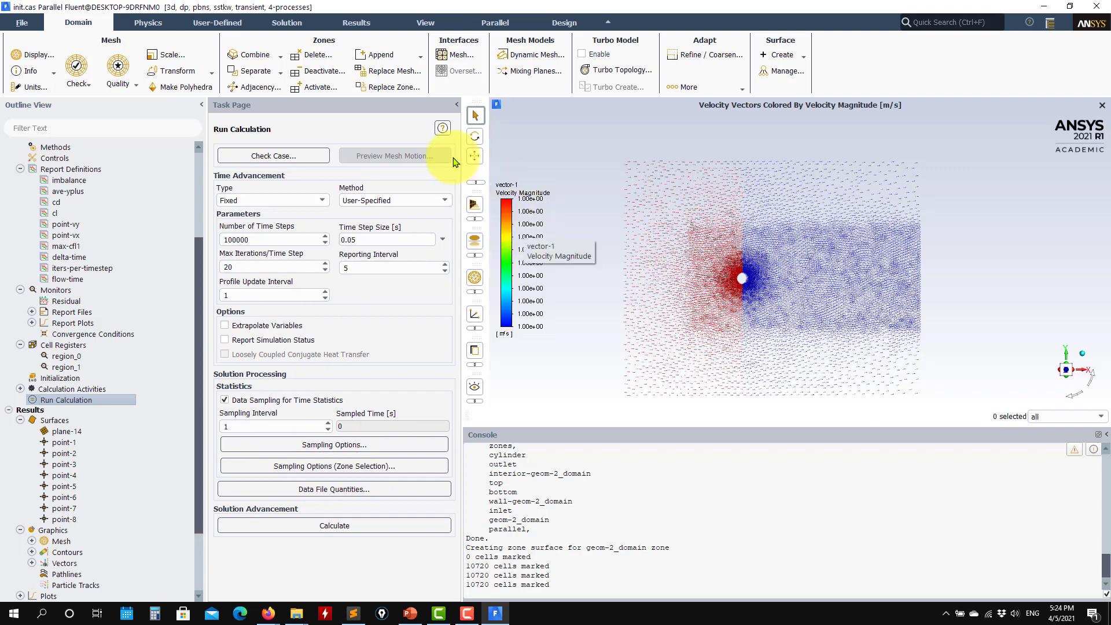
left_click(371, 240)
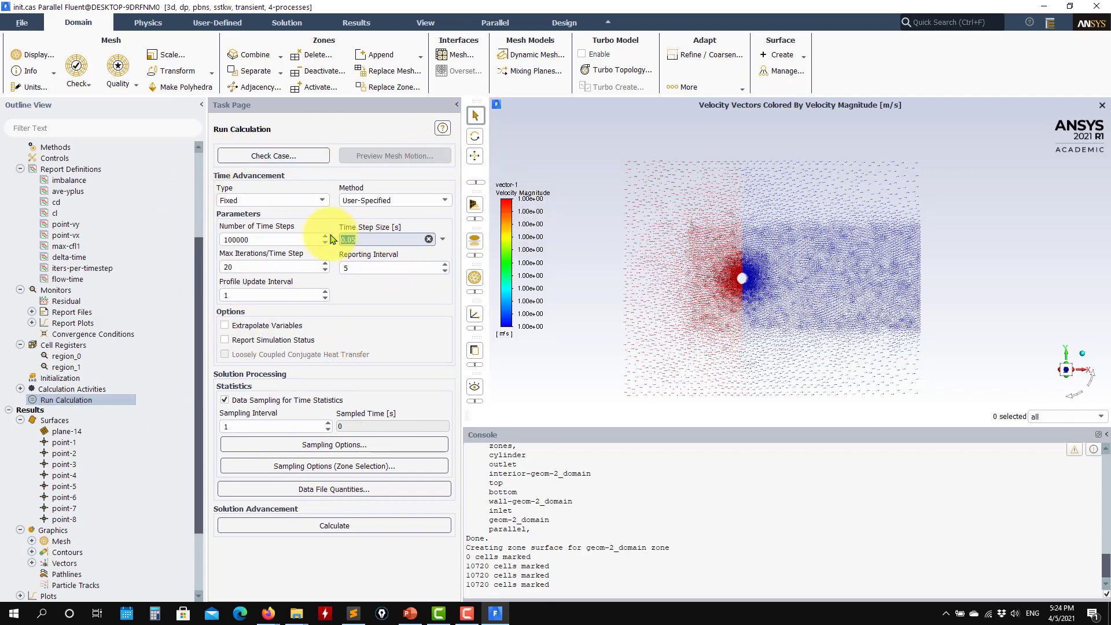
left_click_drag(259, 242, 214, 242)
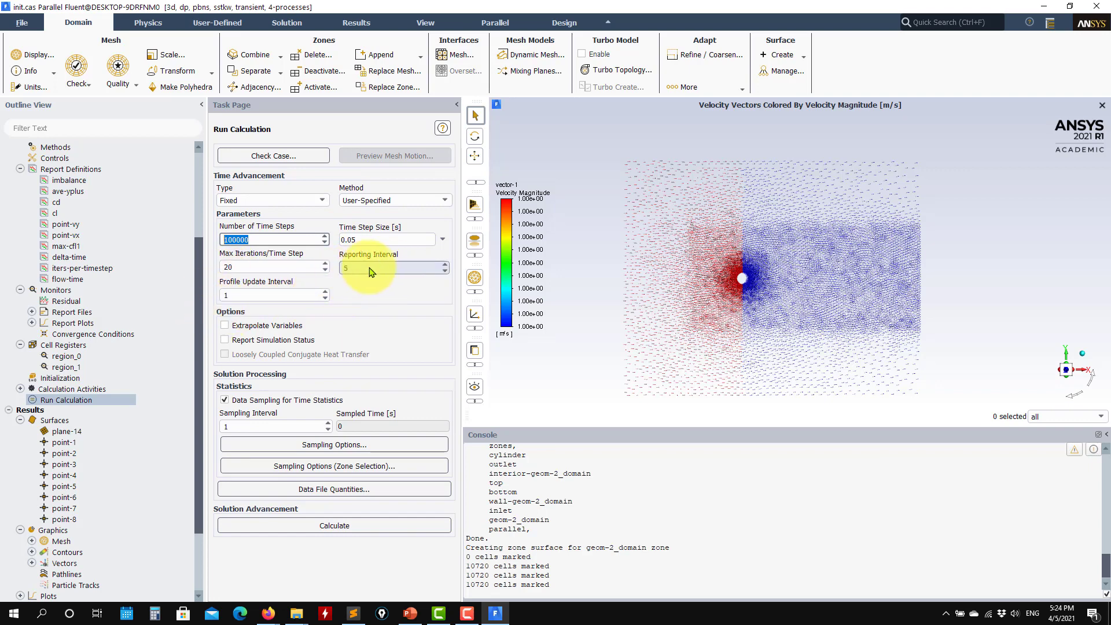
scroll(562, 544, "up", 15)
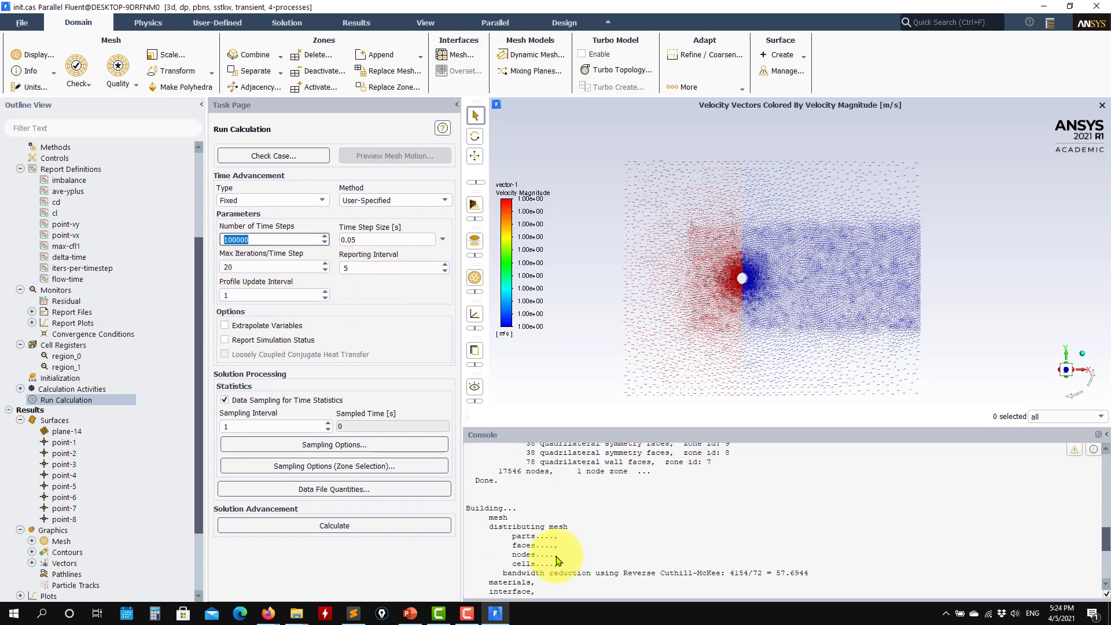
scroll(576, 550, "down", 15)
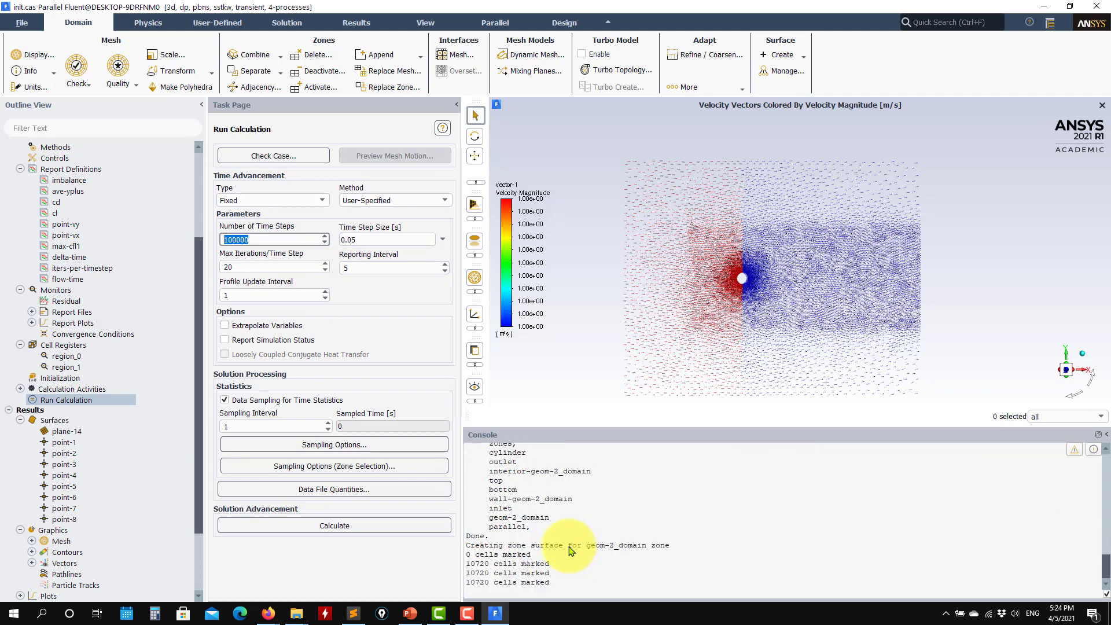
left_click(358, 269)
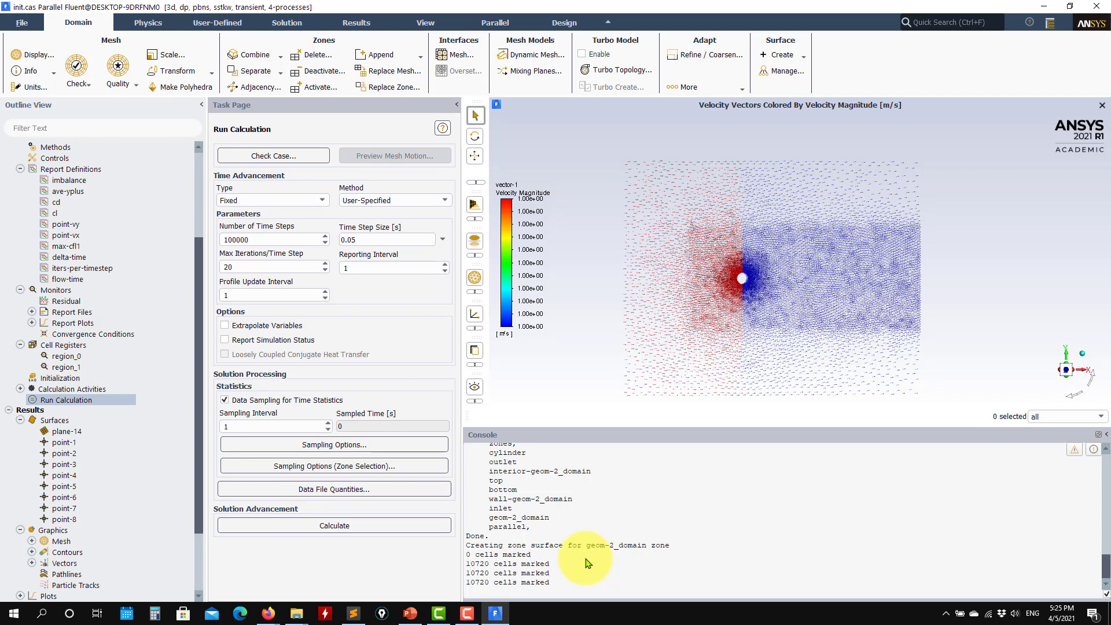
Set the maximum flow time to 80 s with the max-flow-time console command and the number of time steps to 100000000.
key("Return")
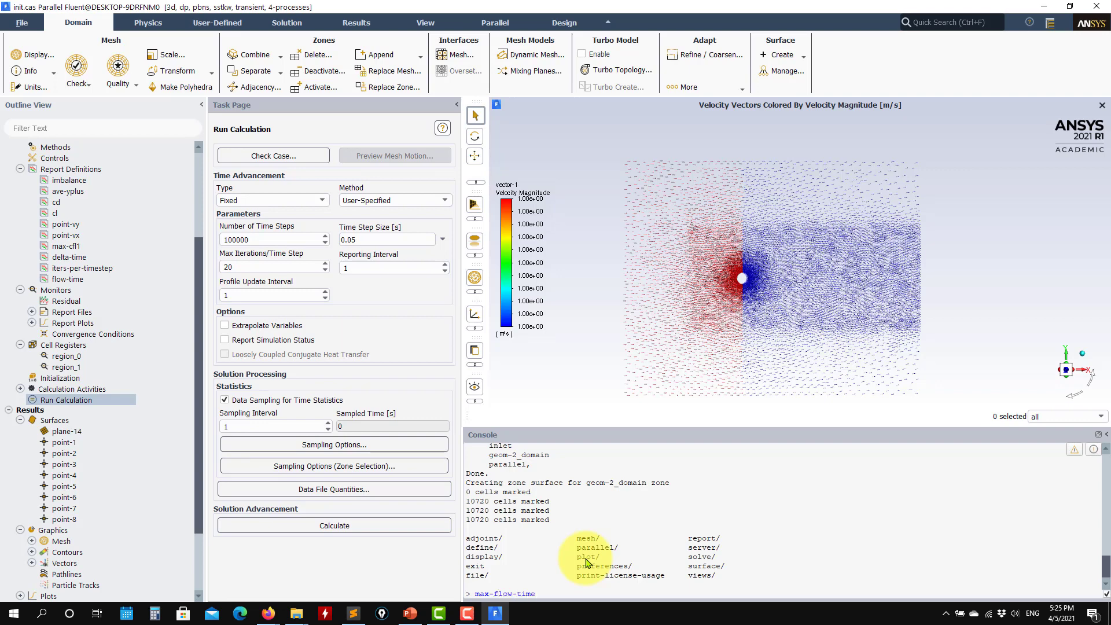
key("Return")
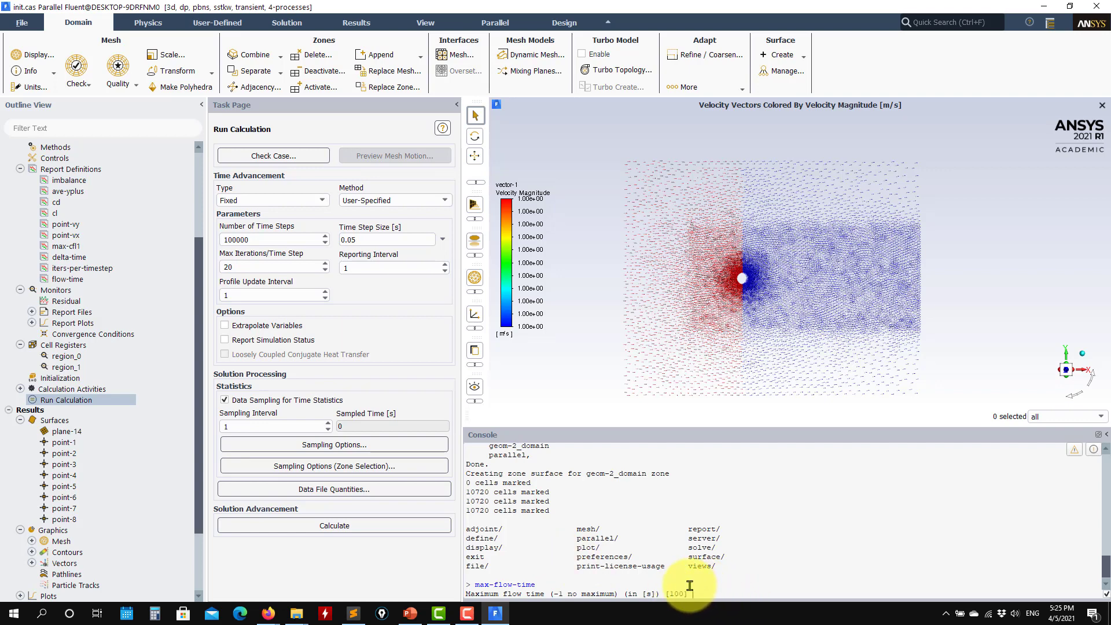
type("80")
key("Return")
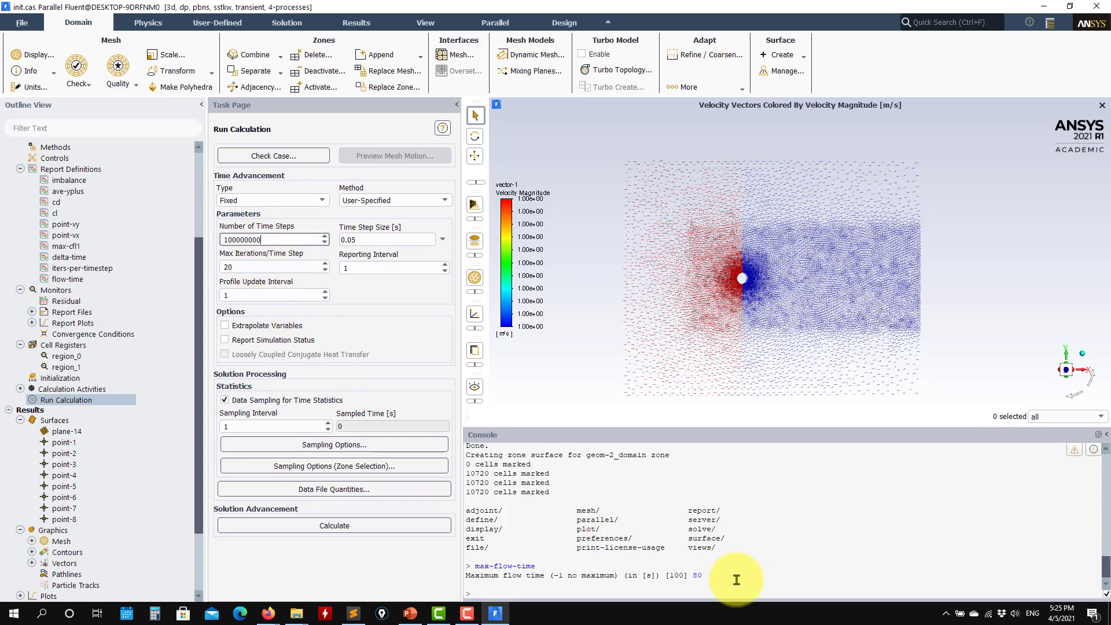
left_click(667, 571)
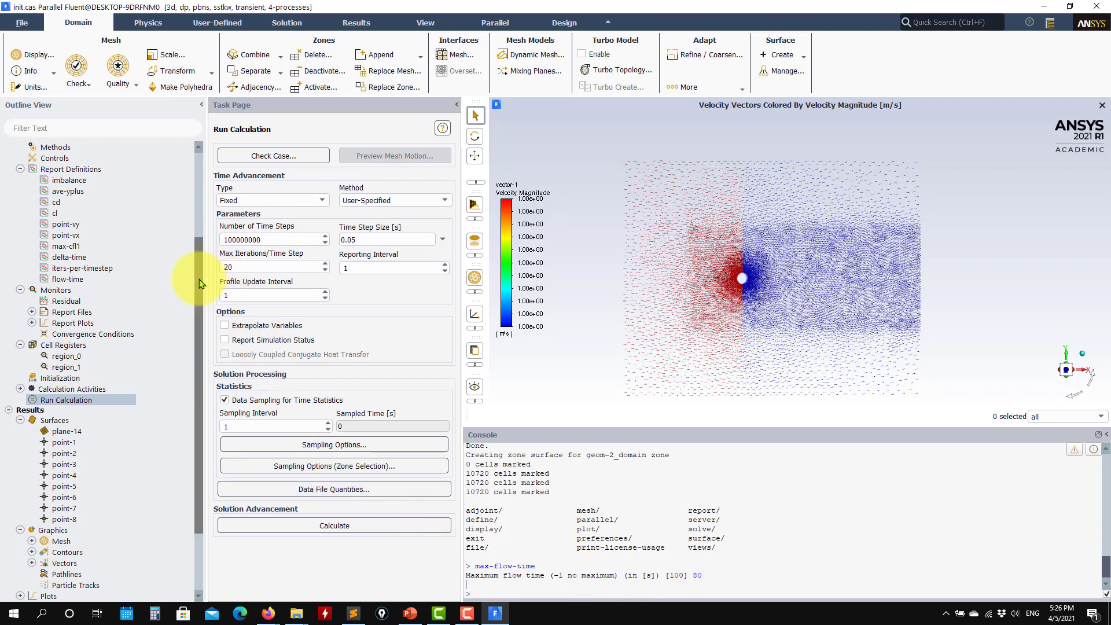
Save the case and data as init.cas.h5, overwriting the existing file, and start the calculation.
left_click(22, 22)
mouse_move(35, 37)
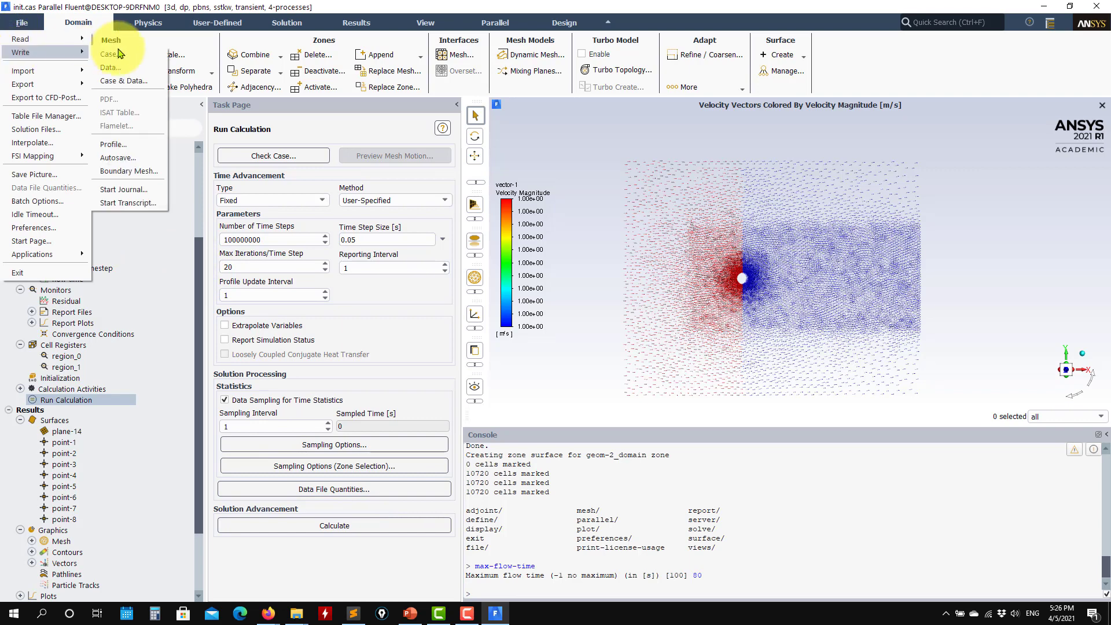
left_click(120, 81)
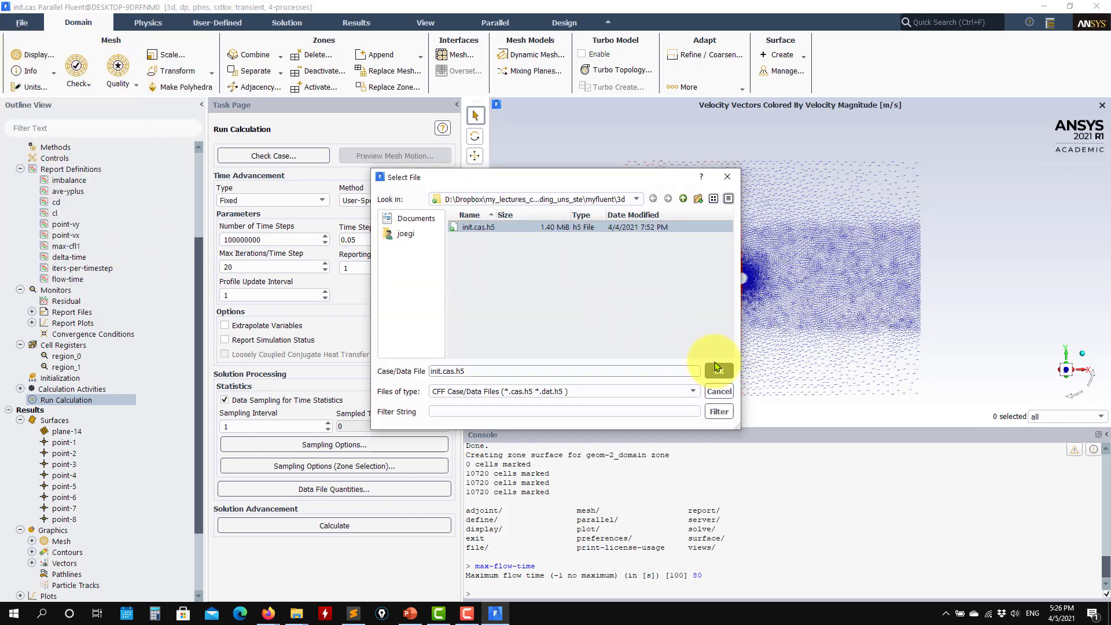
left_click(718, 371)
left_click(611, 267)
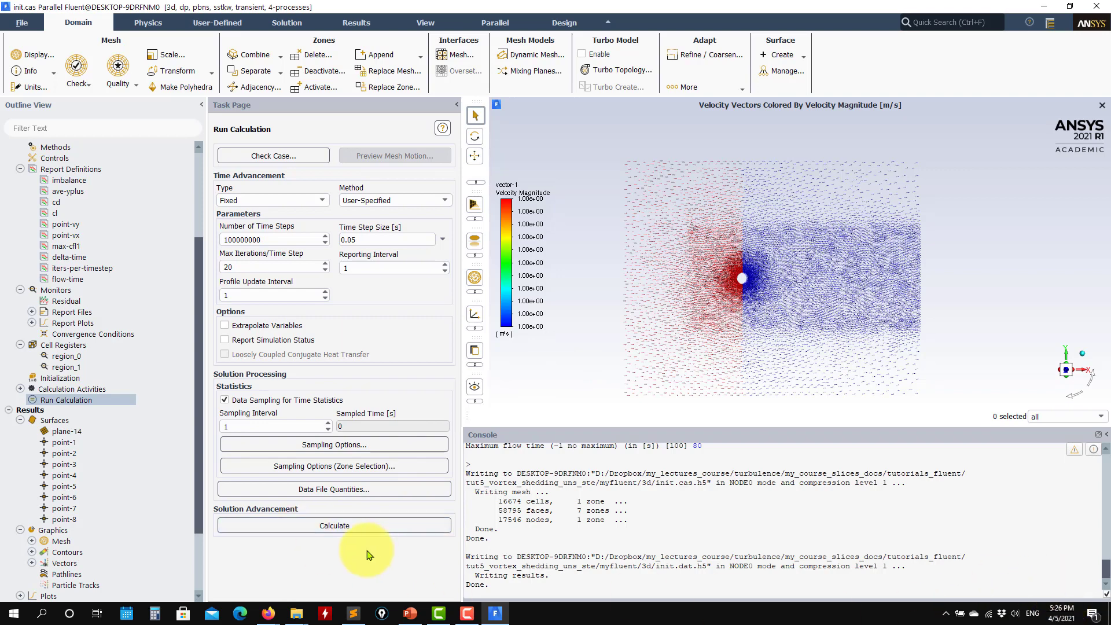
left_click(376, 529)
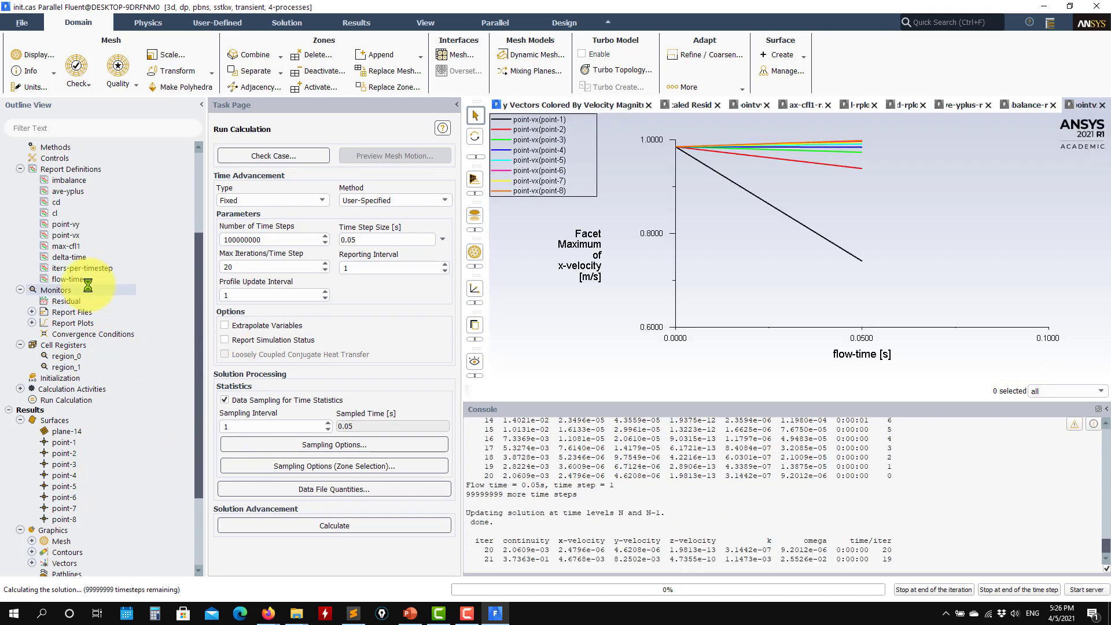
Switch to the 3d folder in File Explorer, examine pointvx.out in Sublime Text, and close the file and minimize the editor.
mouse_move(296, 612)
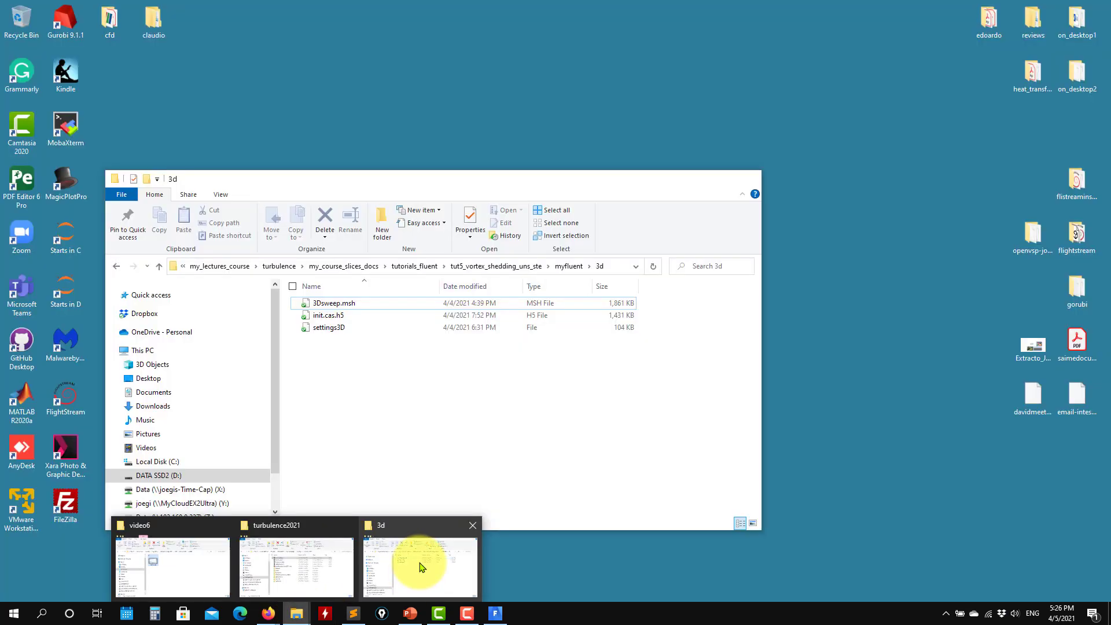
left_click(421, 566)
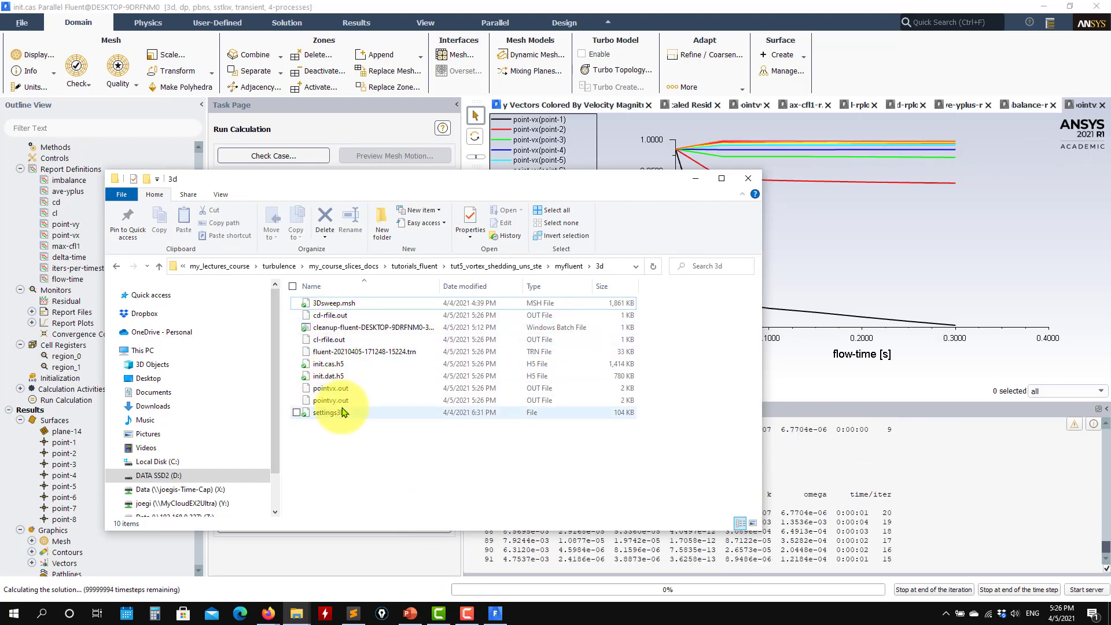
left_click(335, 390)
right_click(335, 390)
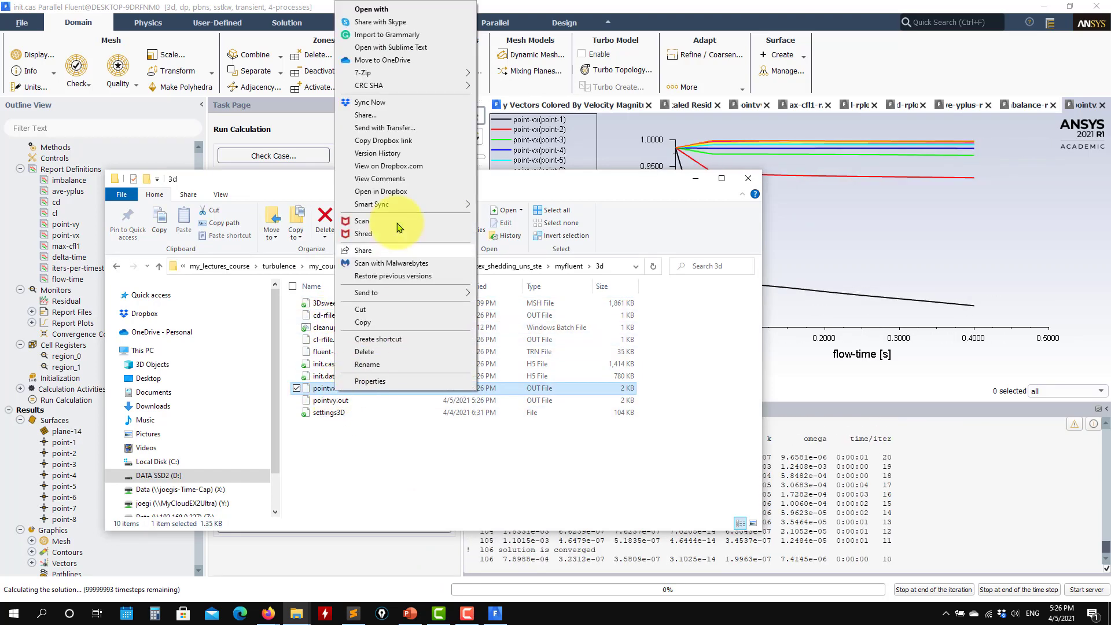
left_click(409, 32)
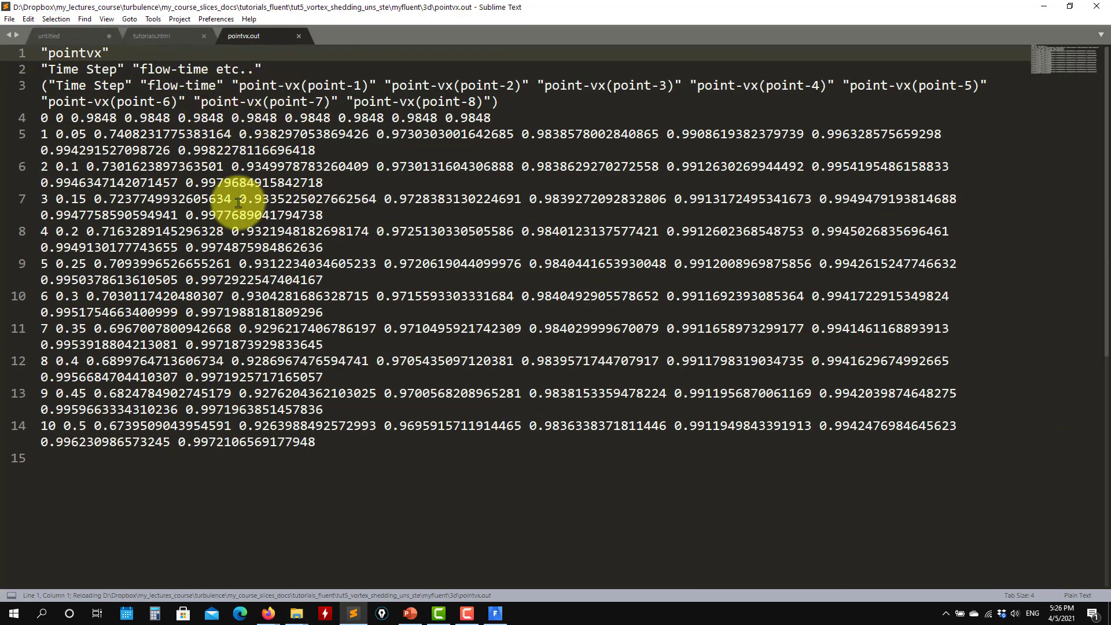
left_click(299, 36)
left_click(1039, 10)
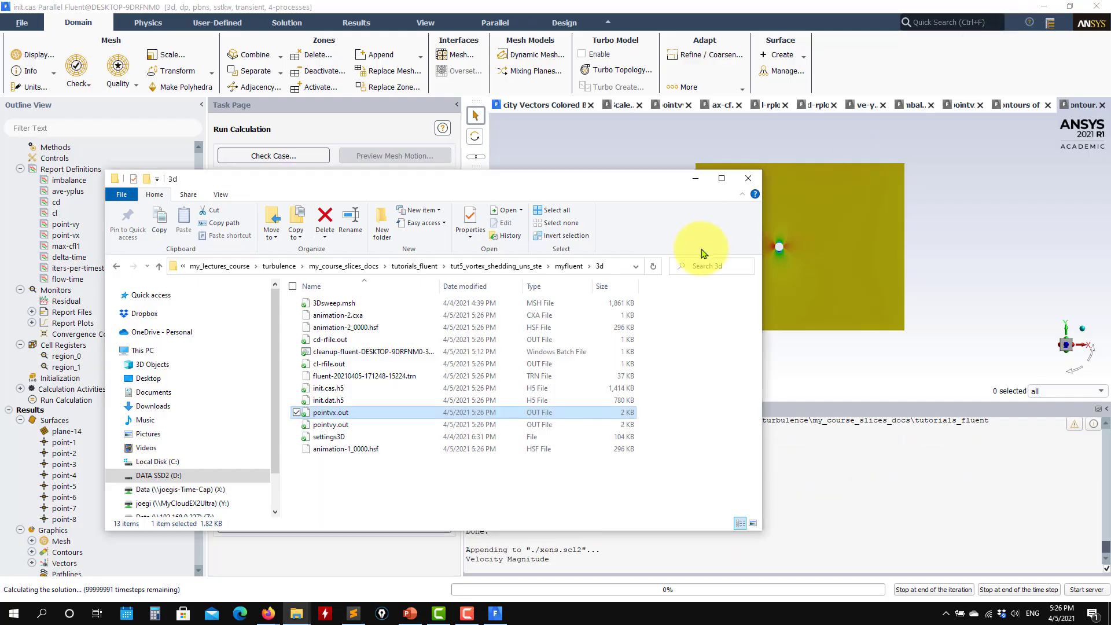
Return to Fluent and review the residuals, point y-velocity, maximum CFL, lift and drag plots during the run.
left_click(756, 177)
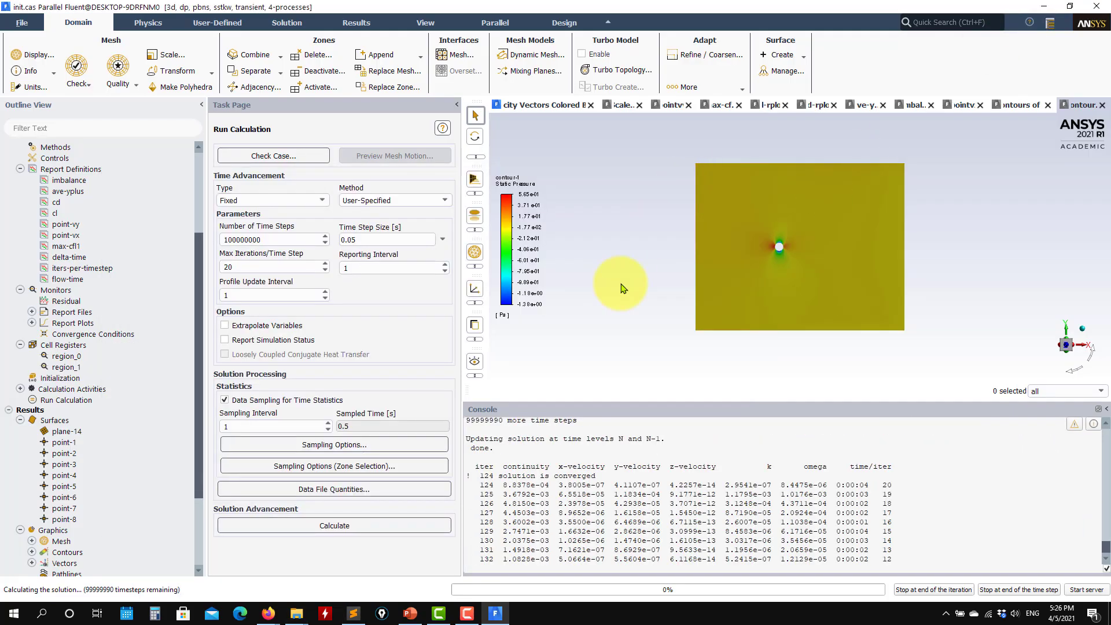
left_click(619, 107)
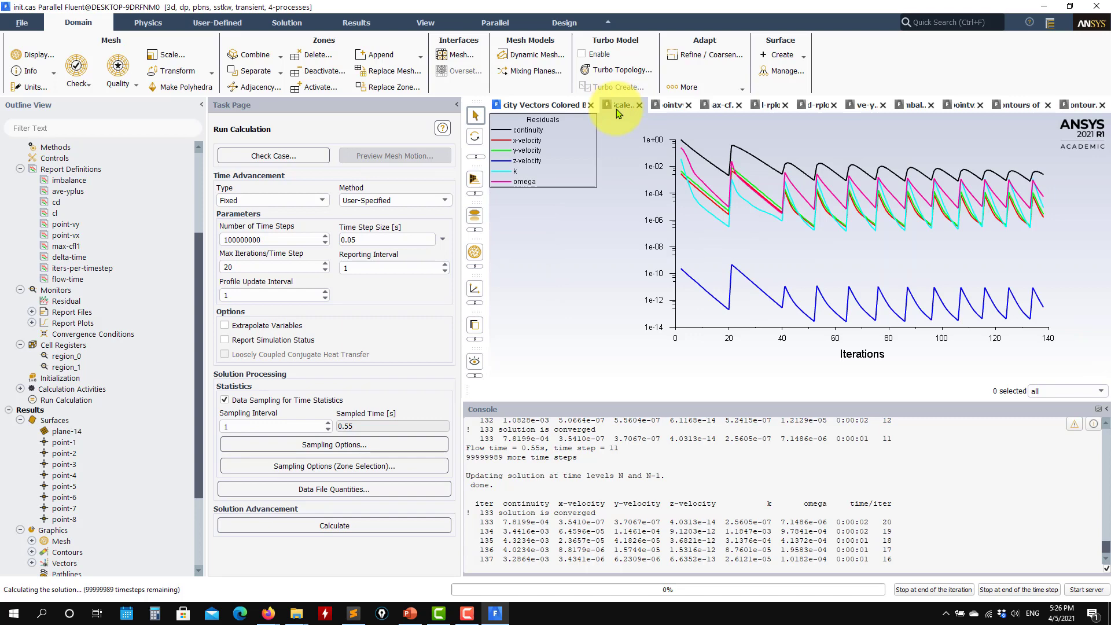
left_click(672, 105)
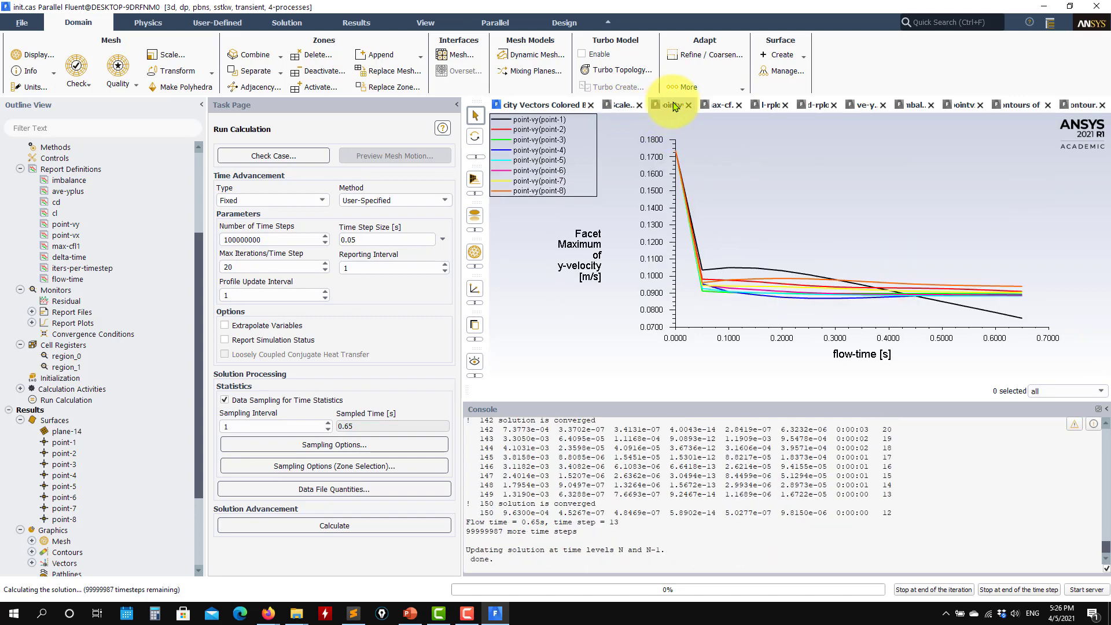
left_click(720, 105)
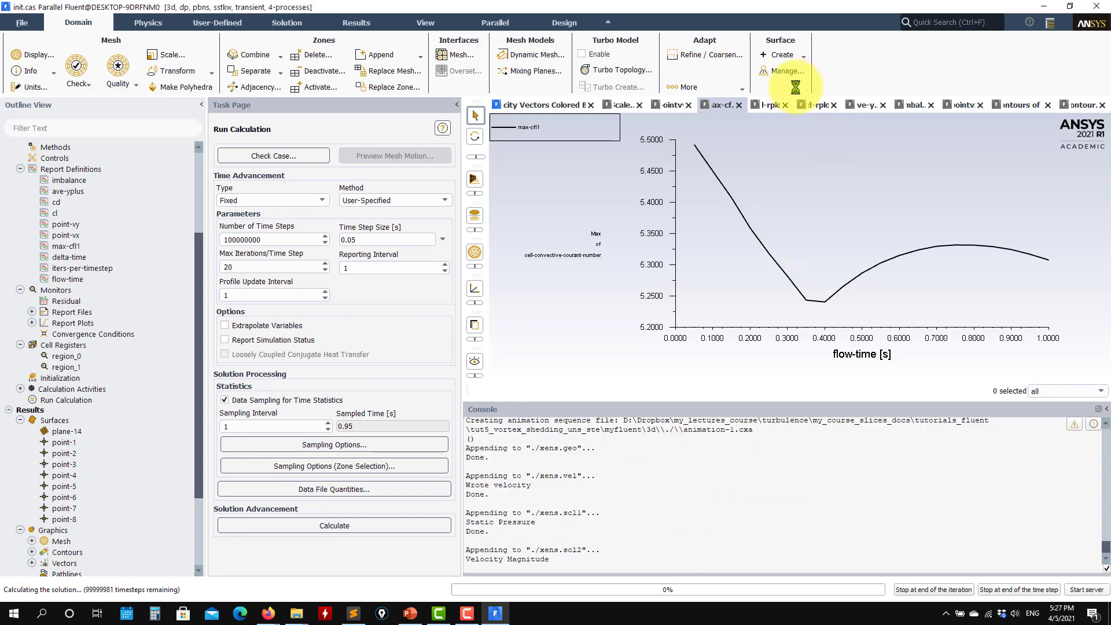
left_click(769, 104)
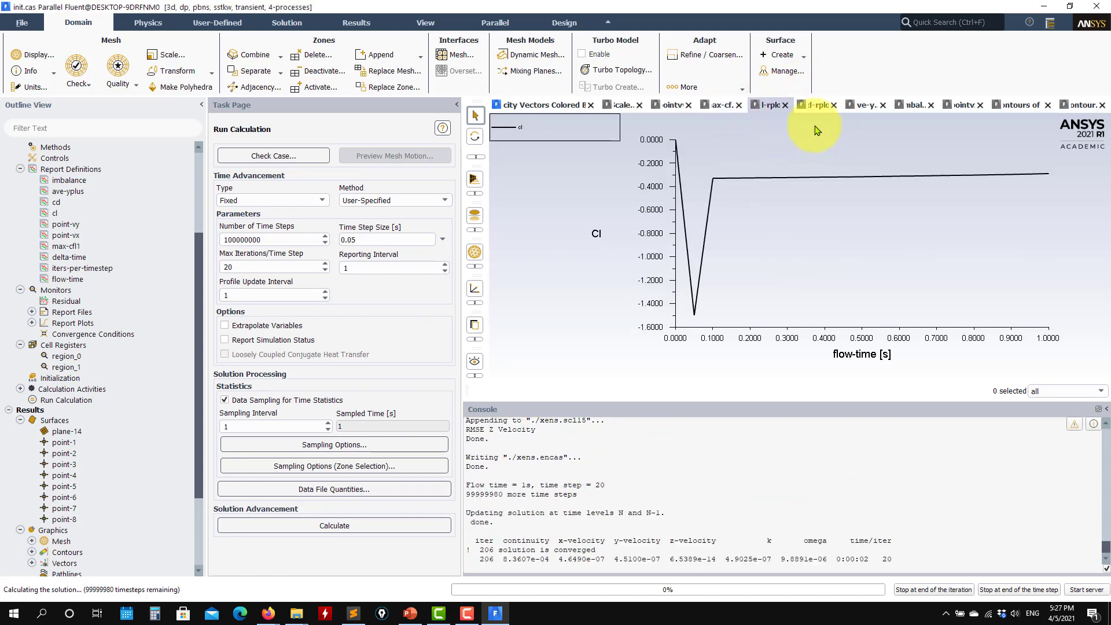
left_click(820, 107)
Review the average y-plus, mass imbalance and point x-velocity plots, plus the velocity magnitude contour, while the solution advances.
left_click(879, 110)
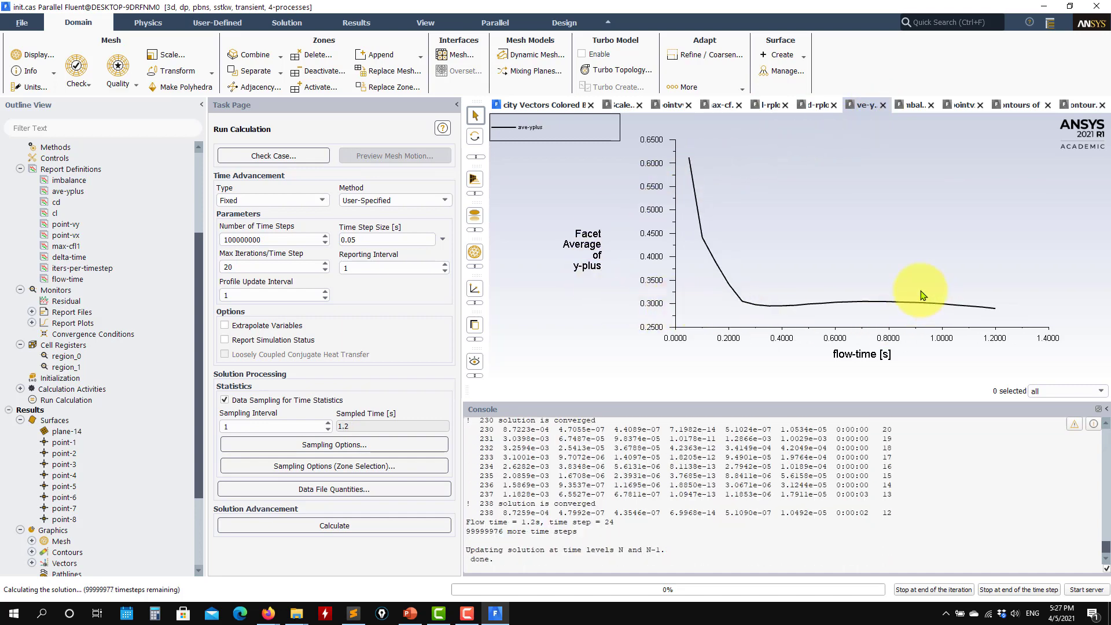
left_click(911, 105)
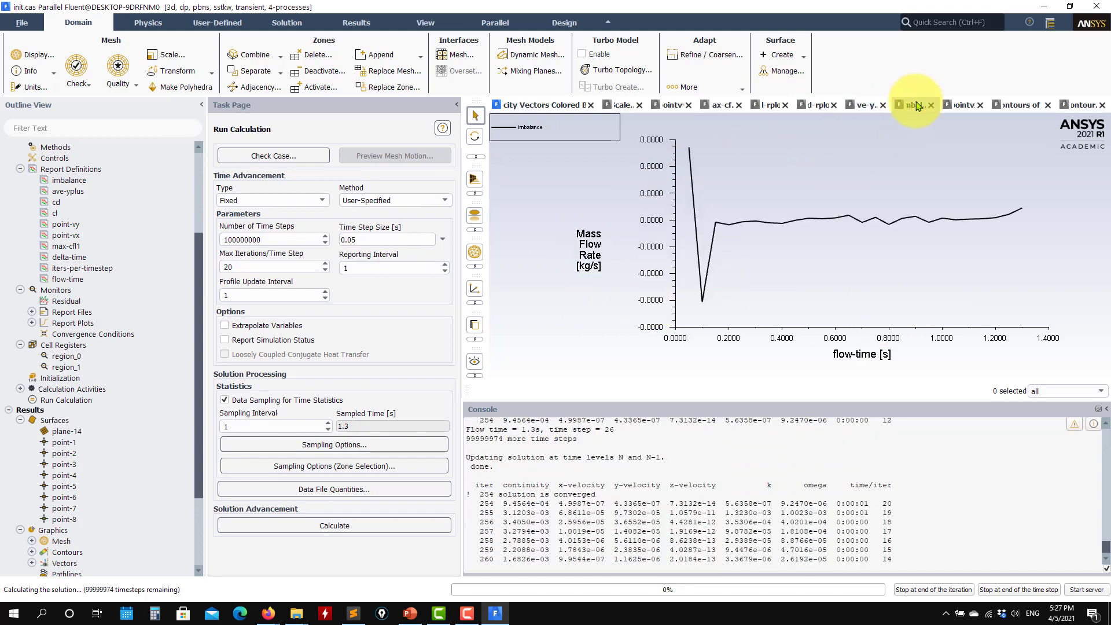
left_click(958, 104)
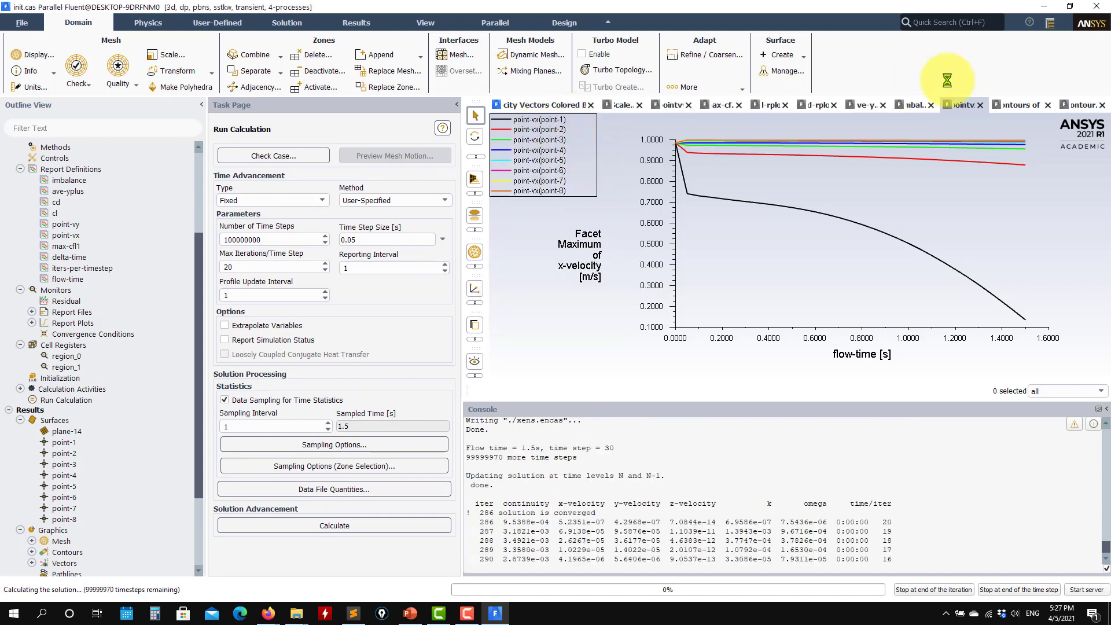
left_click(1008, 108)
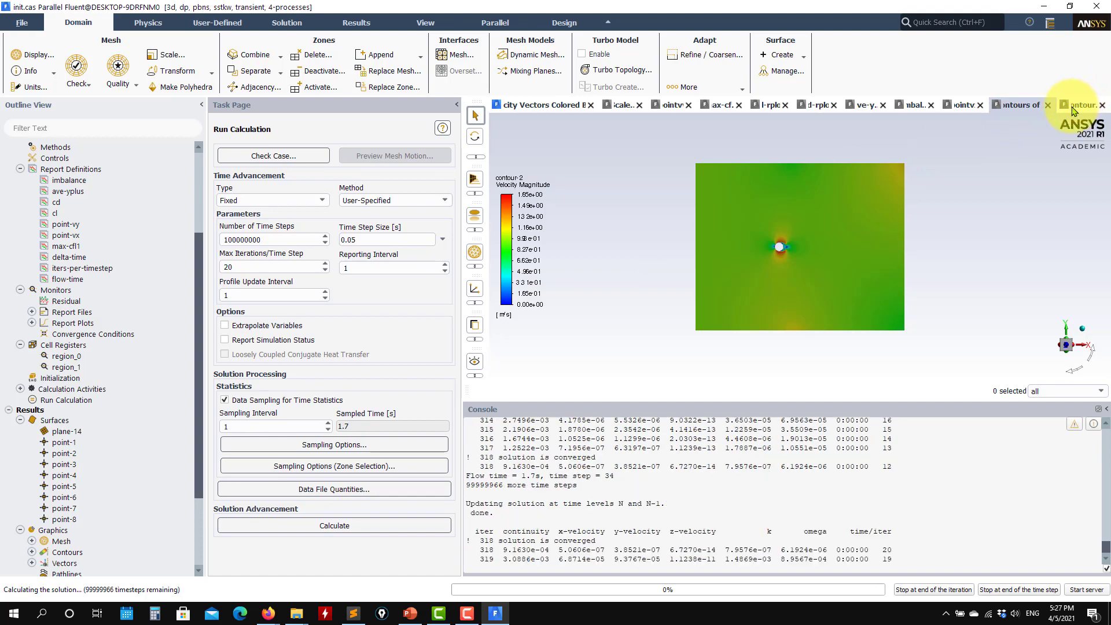
left_click(1010, 108)
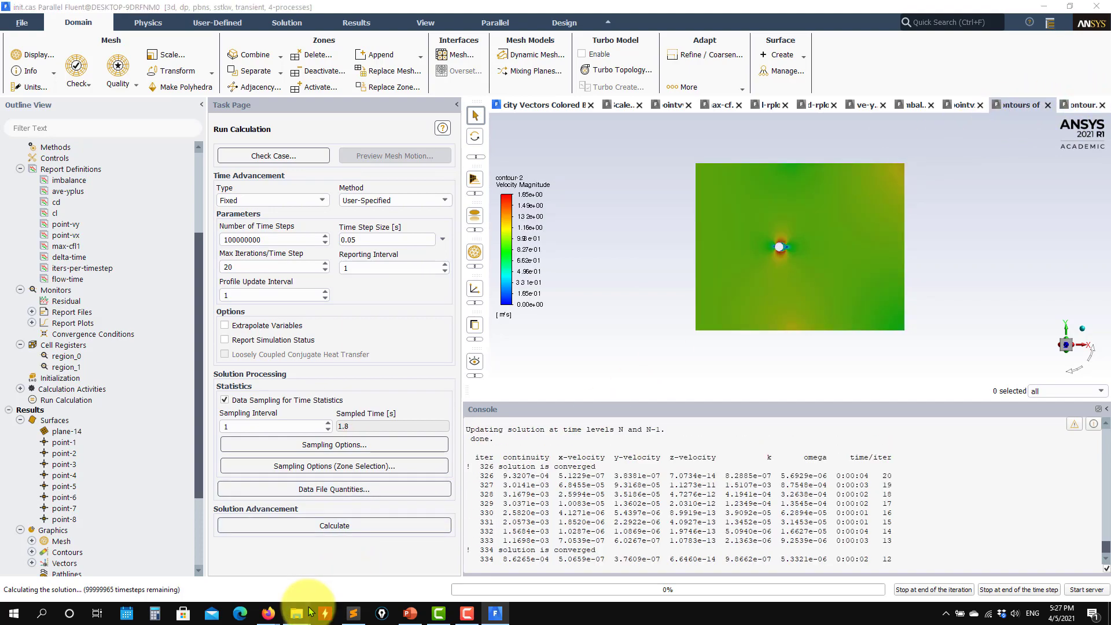
Check the animation and EnSight xens files in the 3d folder, and return to monitoring a force coefficient plot in Fluent.
mouse_move(296, 614)
left_click(410, 580)
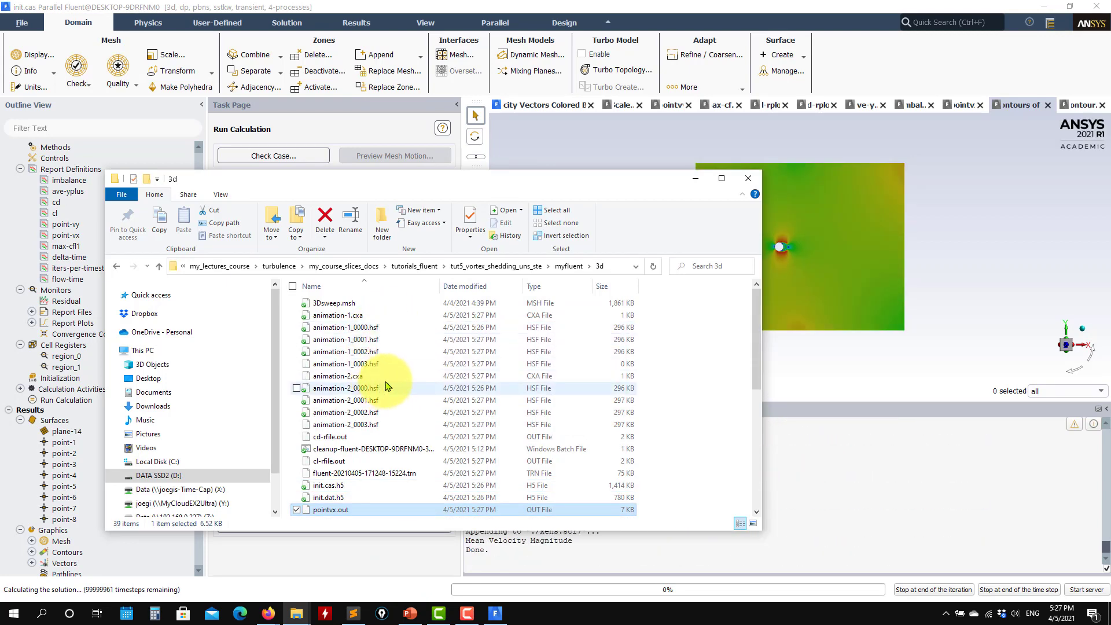
scroll(385, 370, "down", 7)
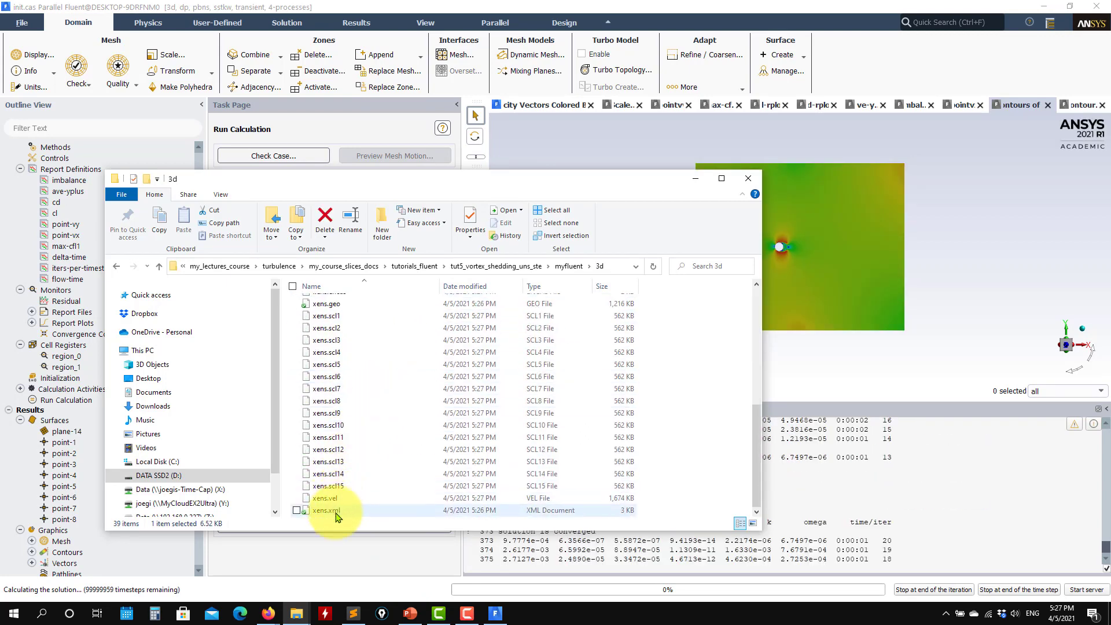
scroll(339, 347, "up", 2)
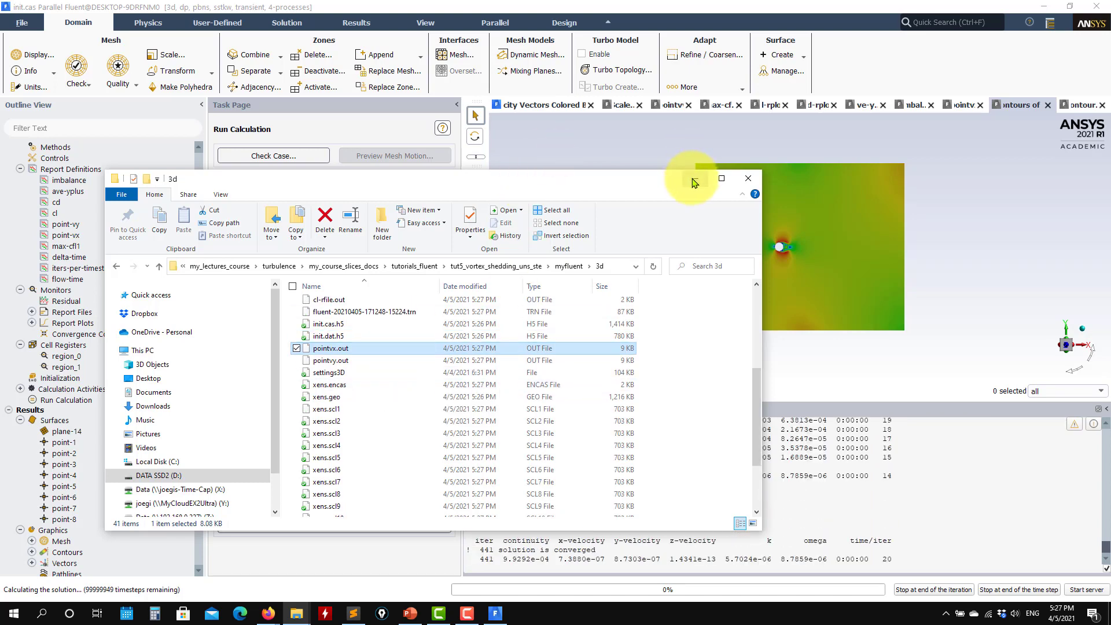
left_click(747, 178)
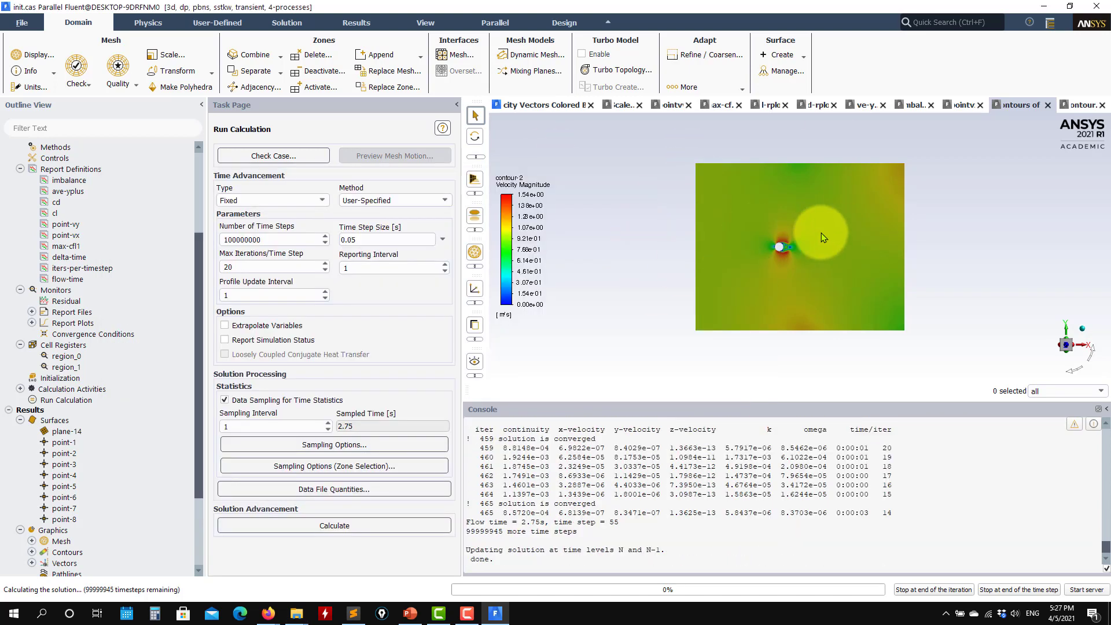
scroll(122, 509, "down", 3)
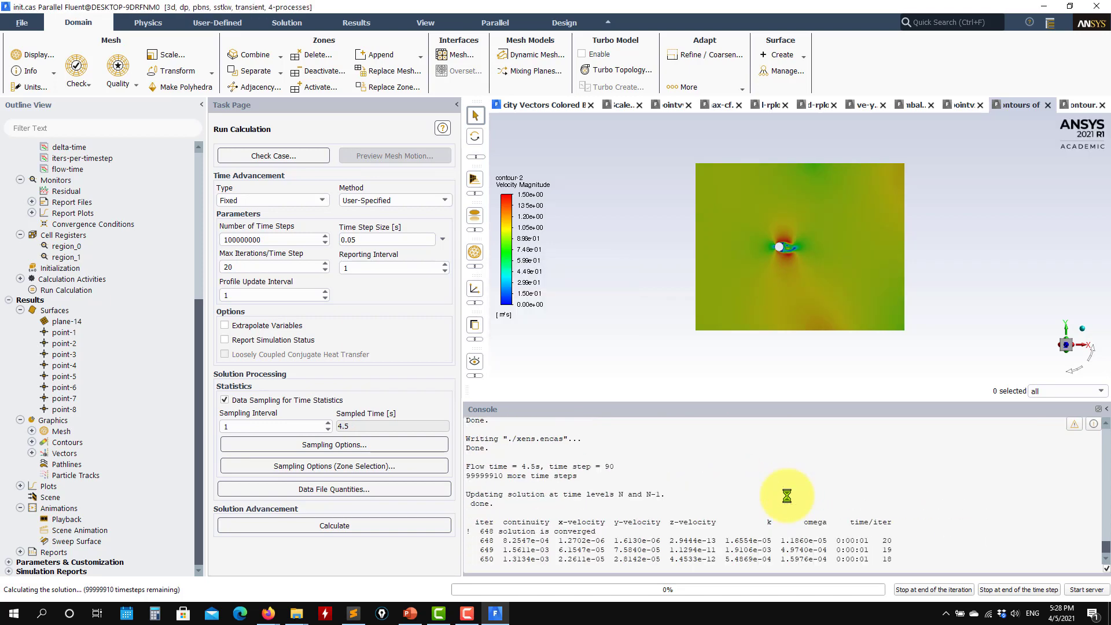
left_click(808, 105)
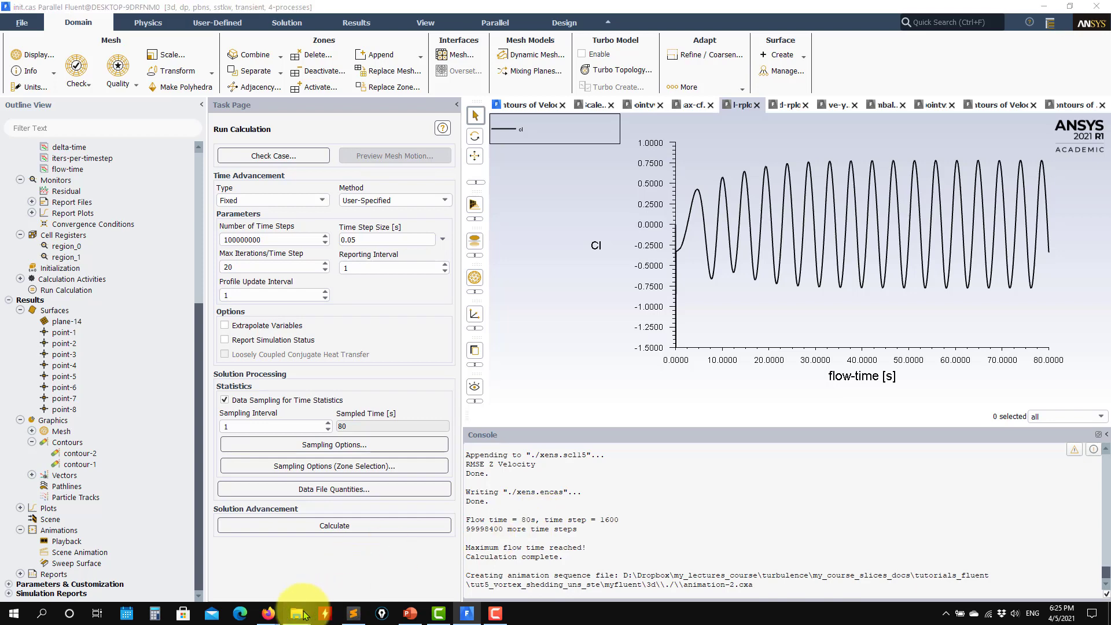
Switch to the 3d folder in File Explorer and inspect the EnSight xens files and the running-1 data files saved by the run.
mouse_move(296, 612)
left_click(409, 497)
scroll(399, 324, "up", 20)
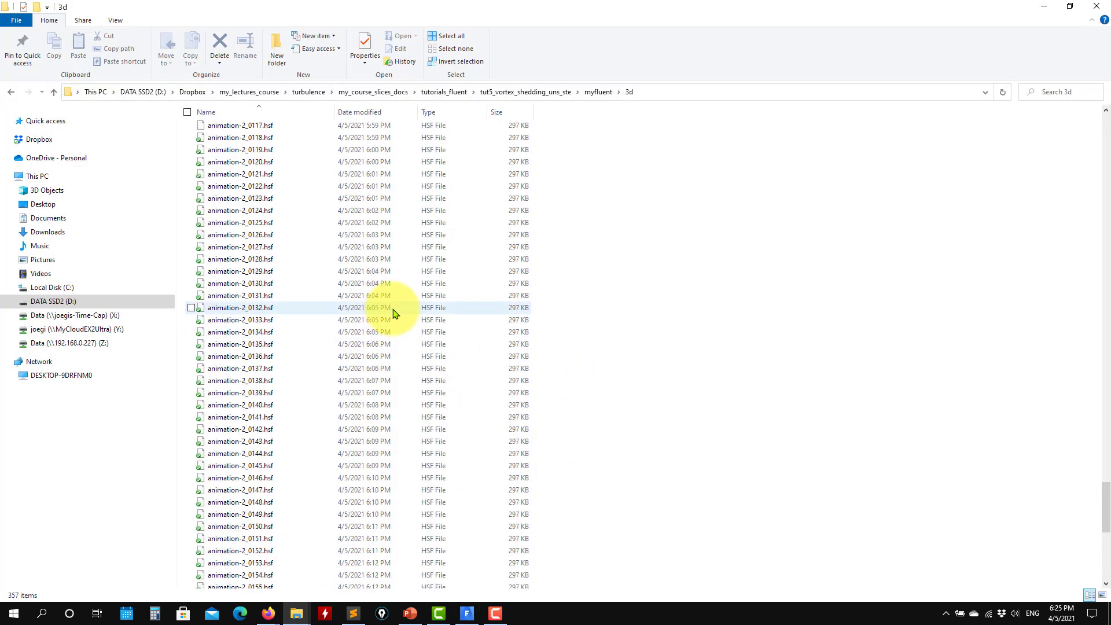
left_click_drag(1104, 419, 1105, 553)
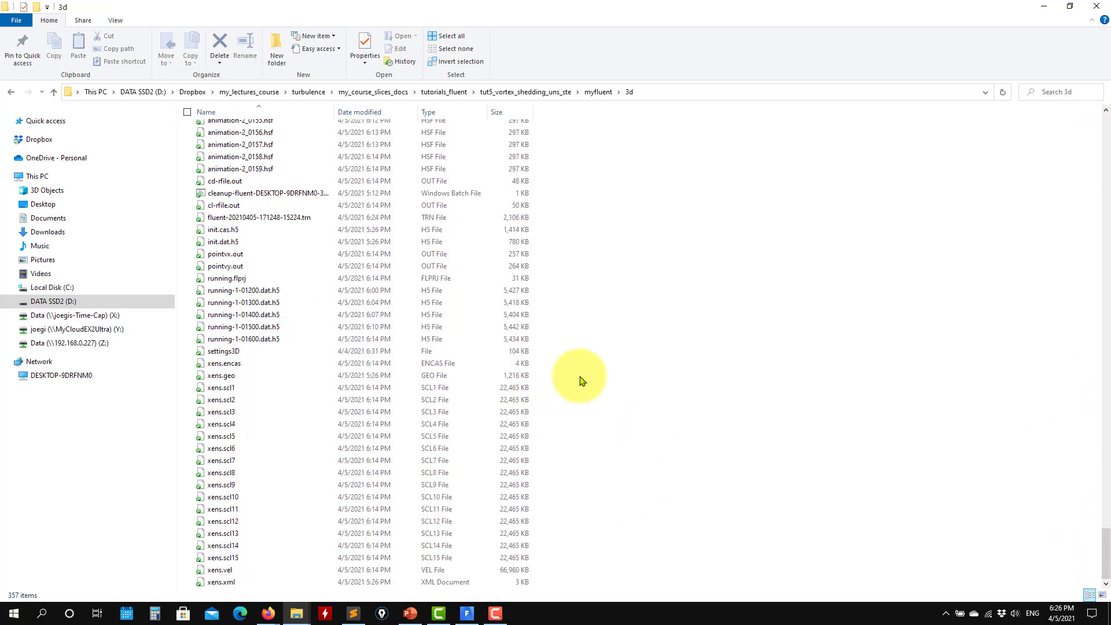
left_click_drag(573, 365, 197, 598)
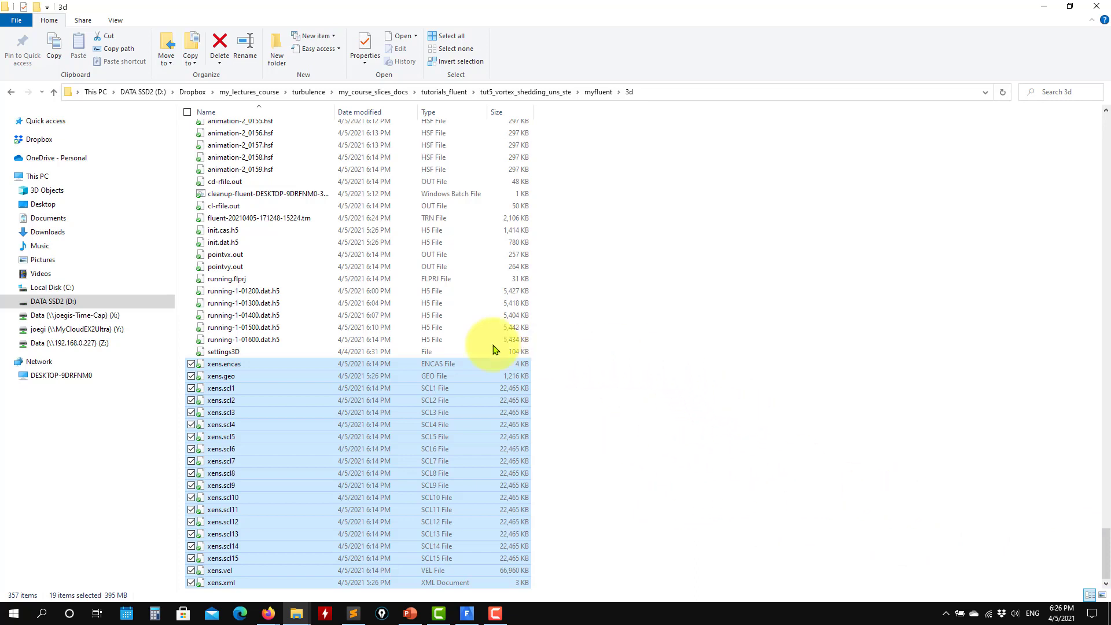
left_click_drag(568, 292, 193, 341)
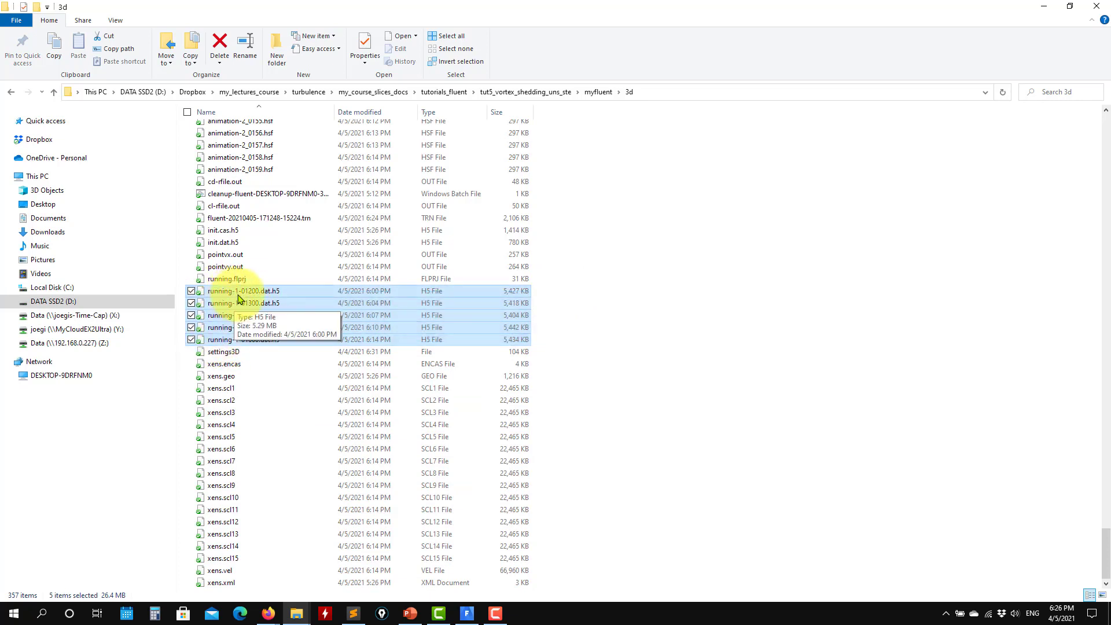
Examine pointvy.out in Sublime Text, close the file, and minimize the editor and File Explorer to return to Fluent.
left_click(229, 257)
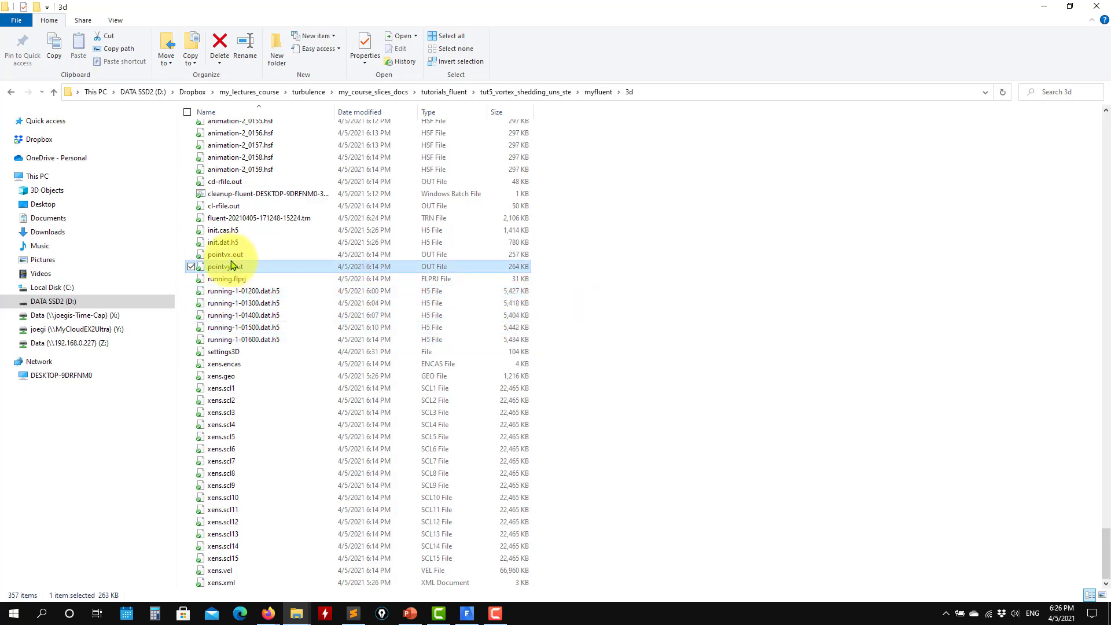
right_click(230, 266)
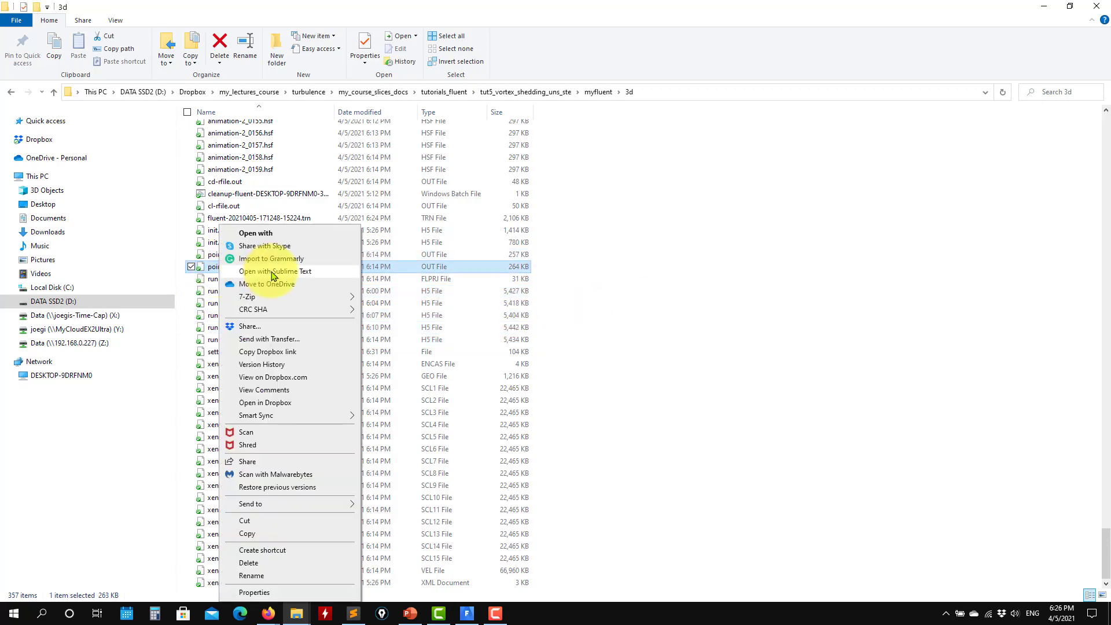
left_click(277, 271)
left_click_drag(1066, 57, 469, 45)
left_click(299, 36)
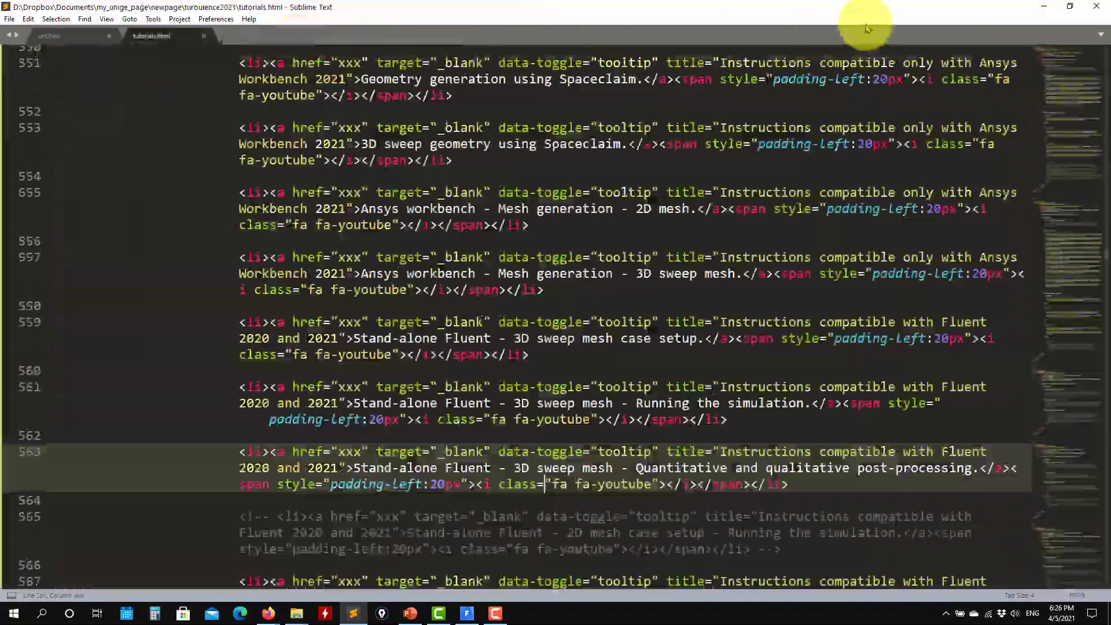
left_click(1043, 7)
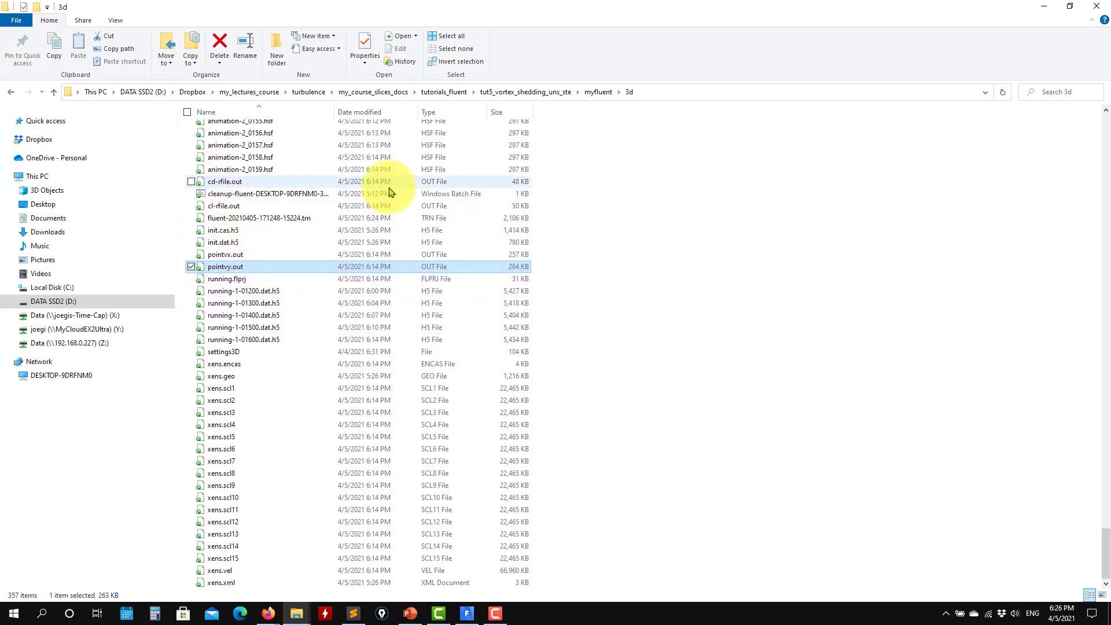
left_click(1046, 11)
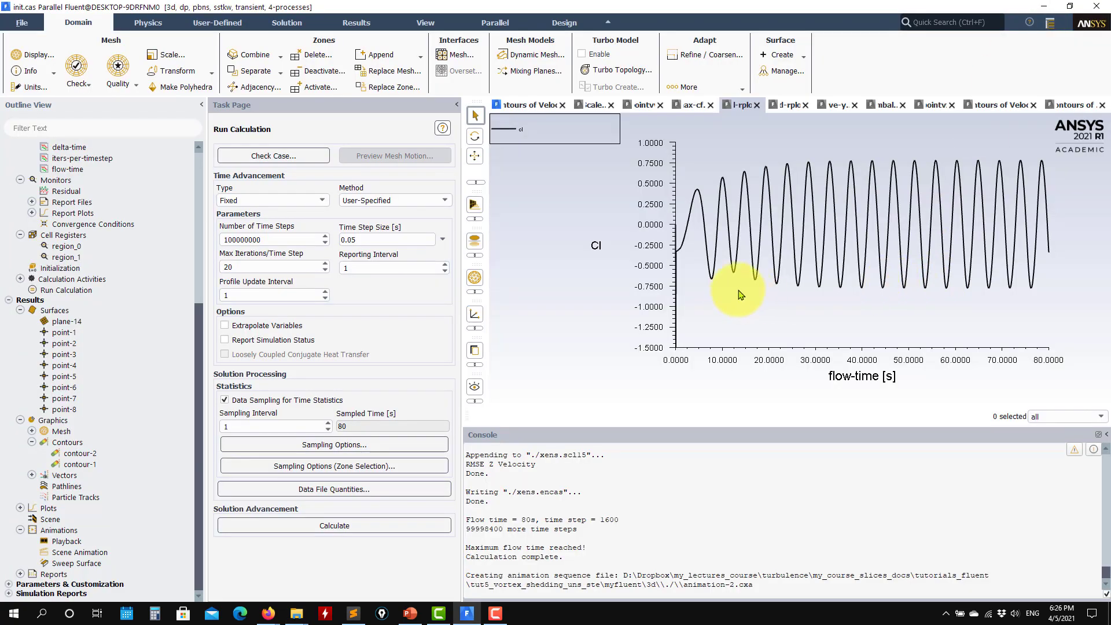
Examine the final residuals, point y-velocity and x-velocity, maximum CFL, lift and drag plots of the completed run.
left_click(601, 107)
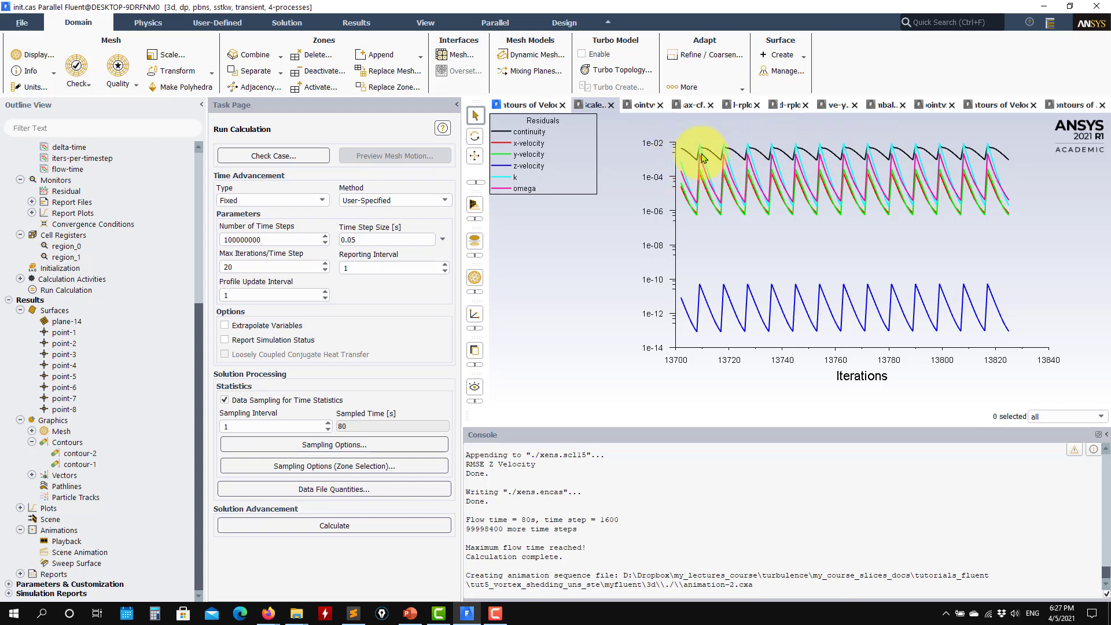
left_click(642, 105)
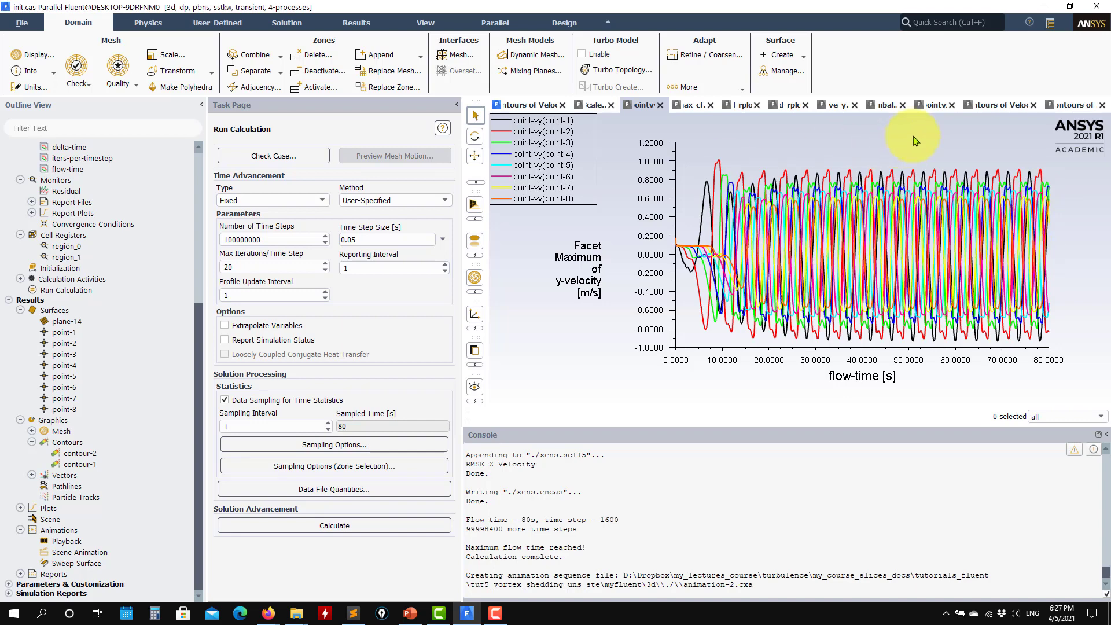
left_click(932, 106)
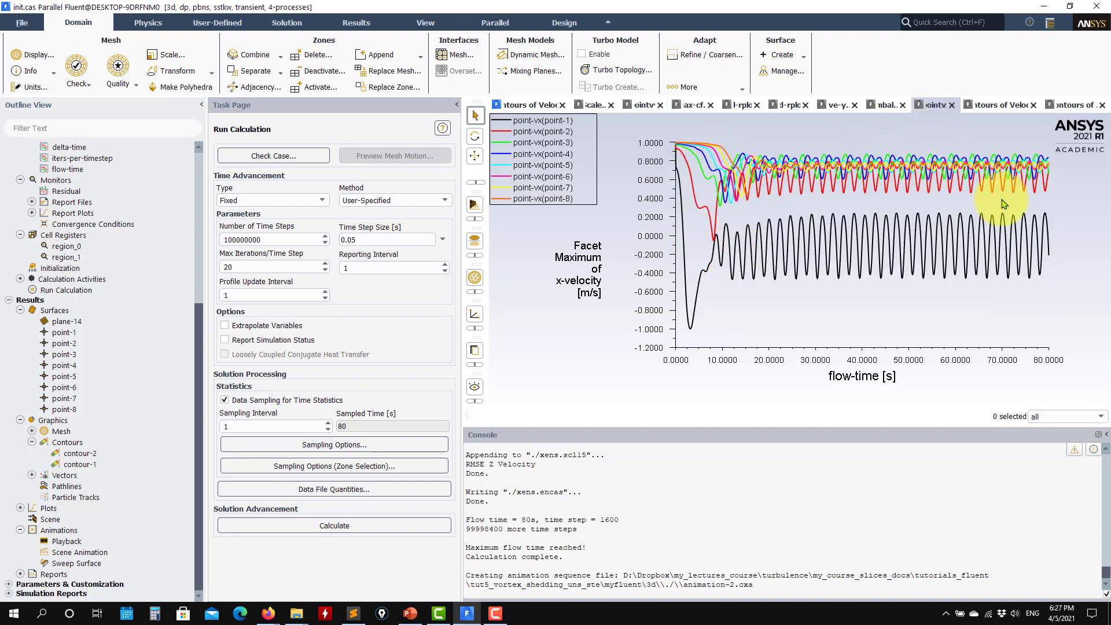
left_click(697, 106)
left_click(746, 105)
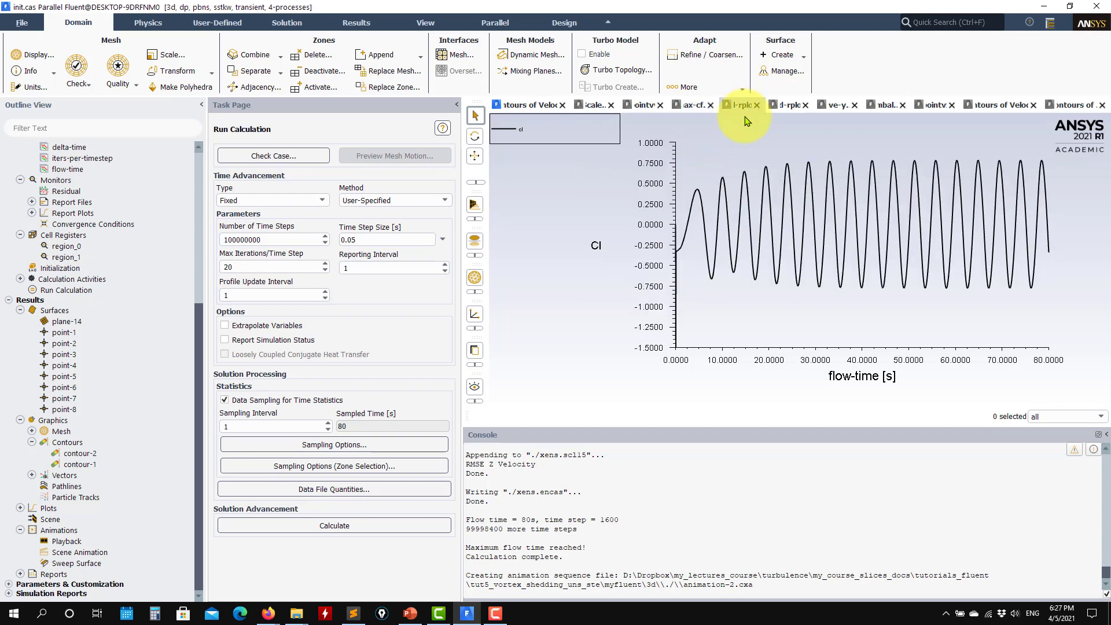
left_click(777, 107)
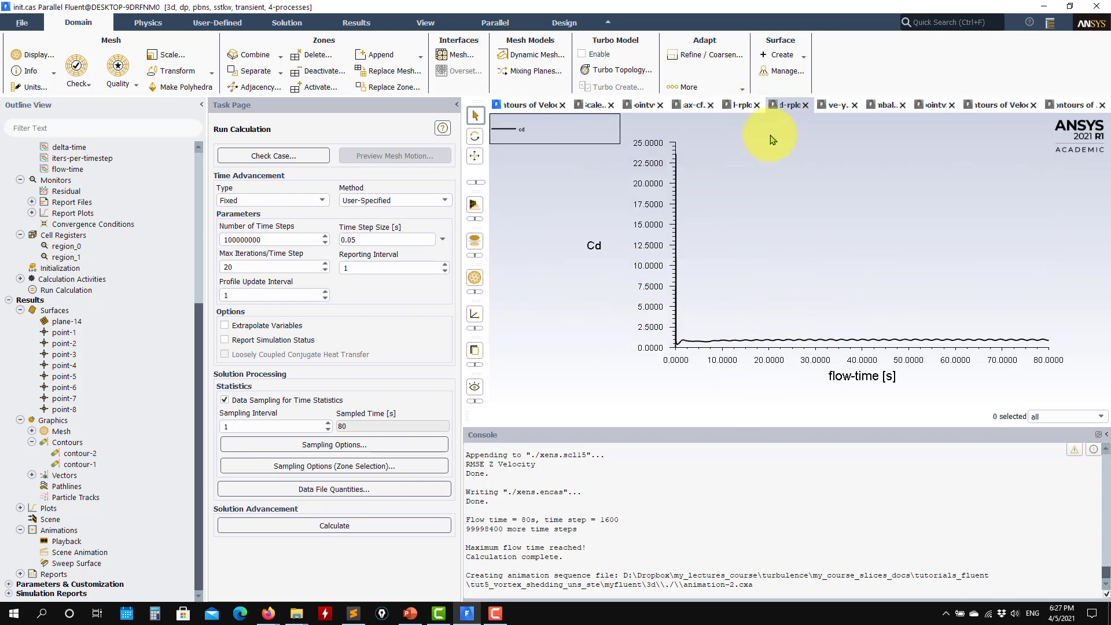
Examine the final average y-plus, mass imbalance and point x-velocity plots, plus the static pressure and velocity magnitude contours.
left_click(834, 107)
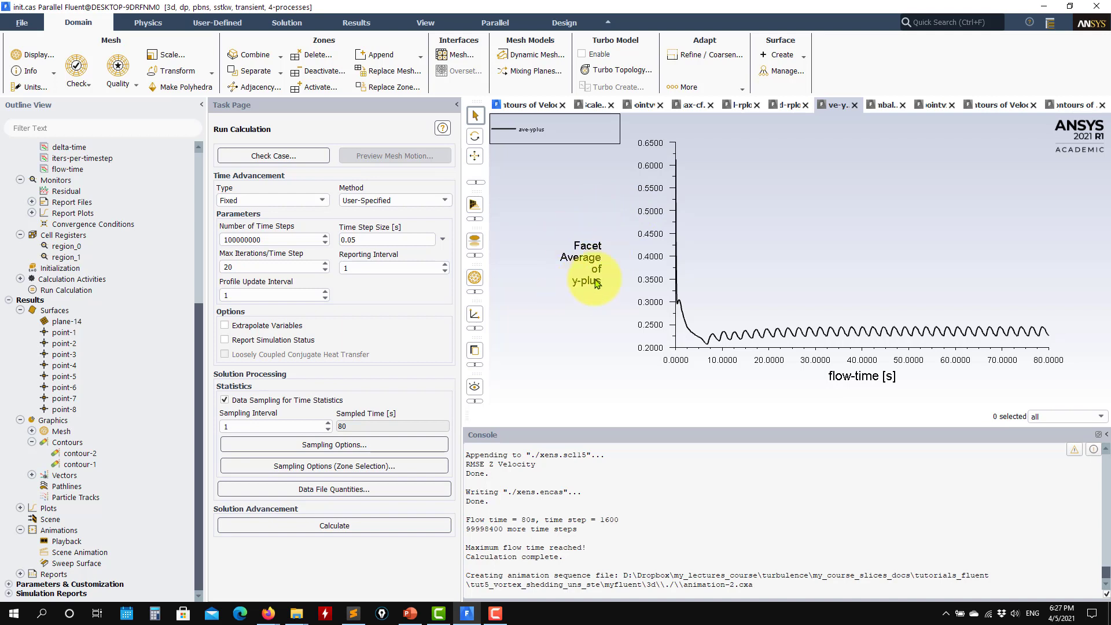
left_click(886, 107)
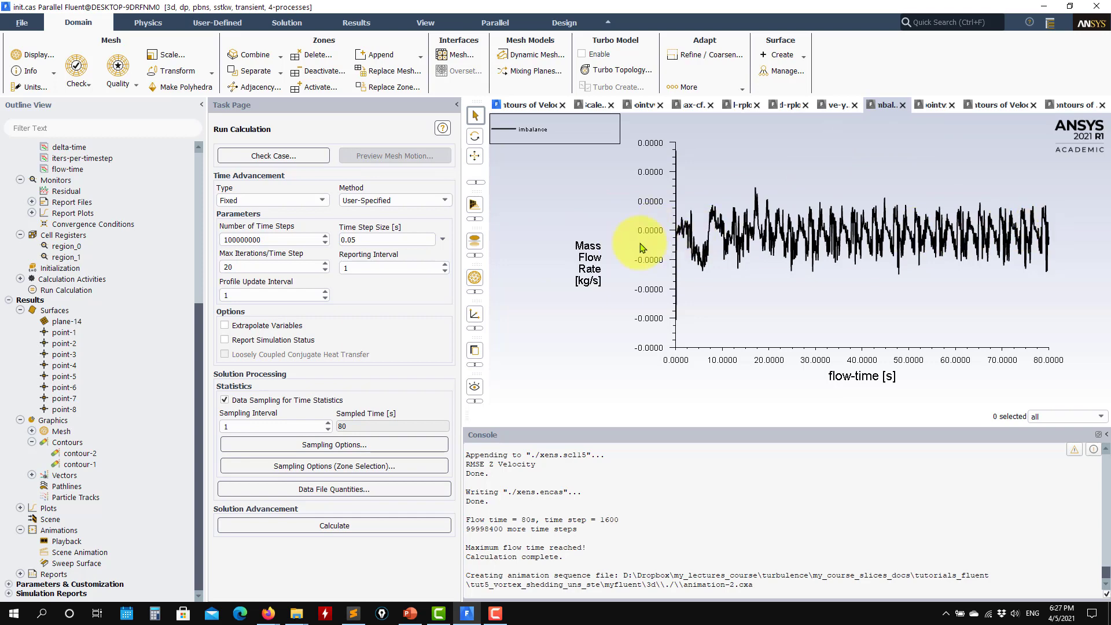
left_click(932, 108)
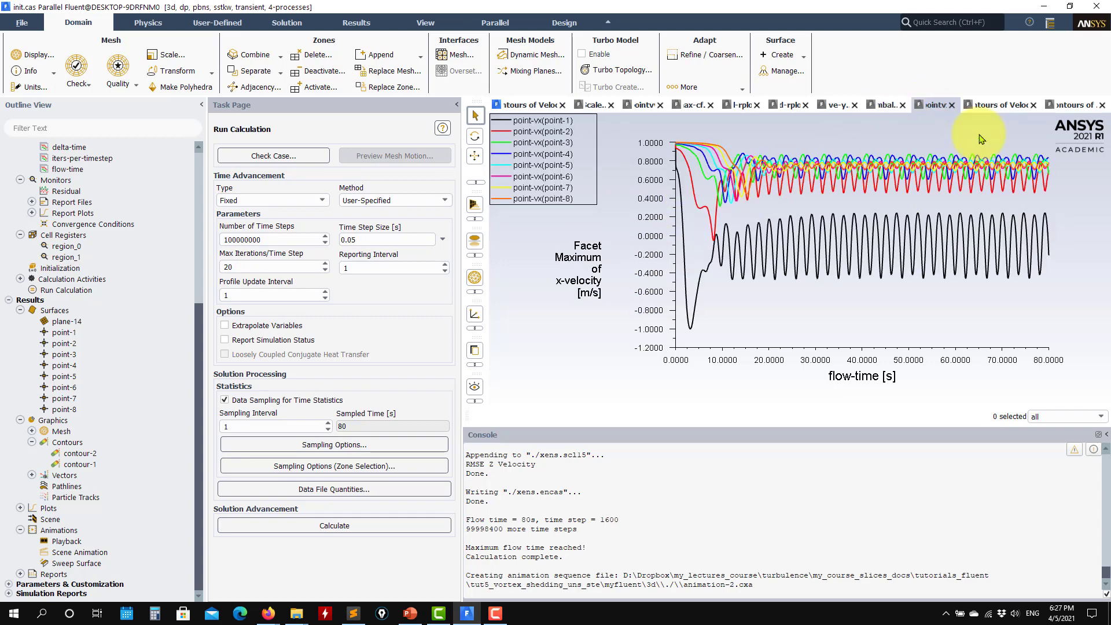
left_click(1001, 109)
left_click(1069, 106)
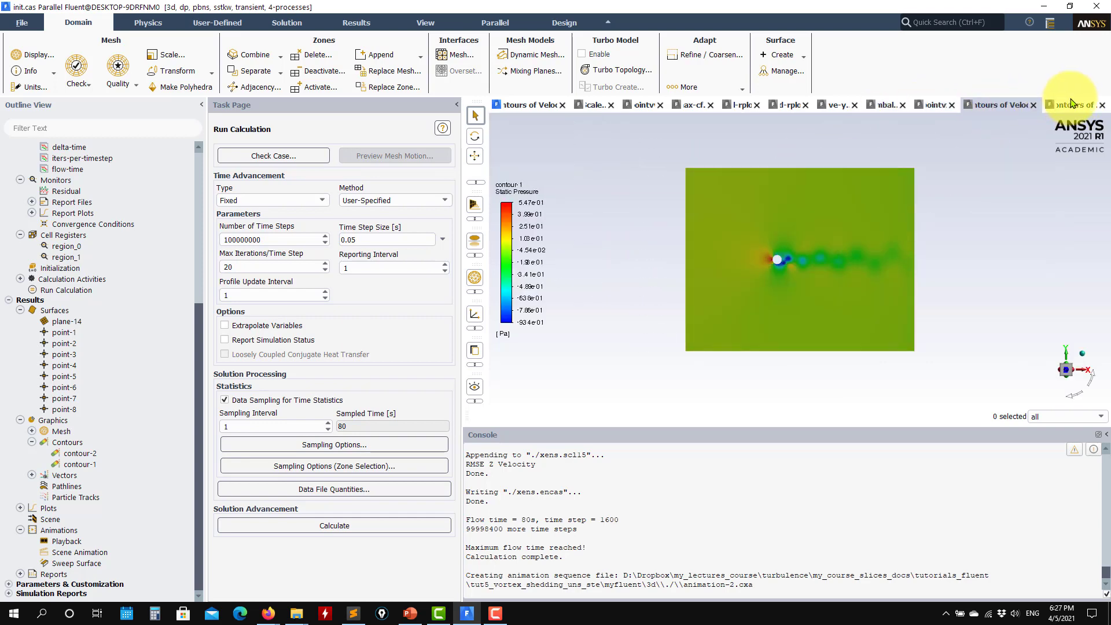
left_click(994, 111)
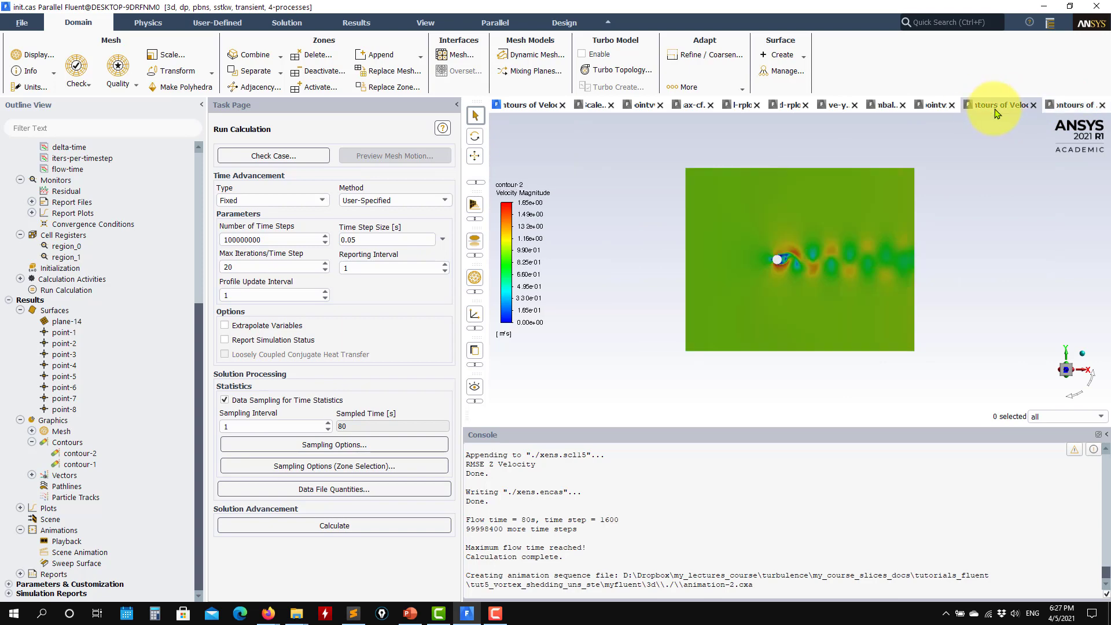
View the static pressure contour, then create and save contour-3 with Unsteady Statistics as the field and Mean Velocity Magnitude as the variable.
left_click(1067, 105)
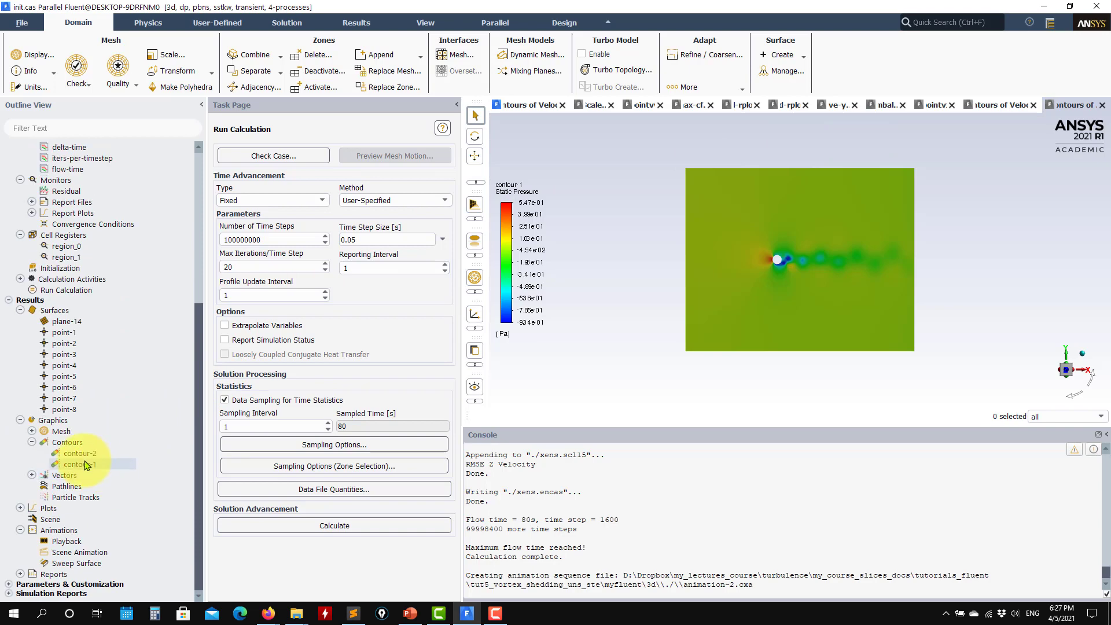
right_click(74, 444)
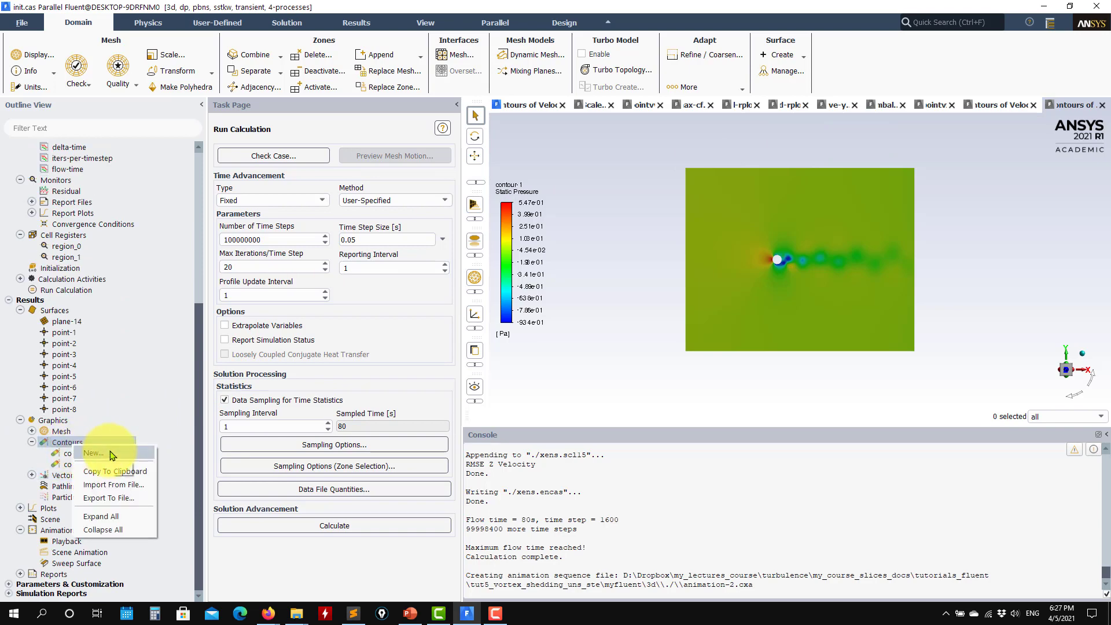
left_click(93, 453)
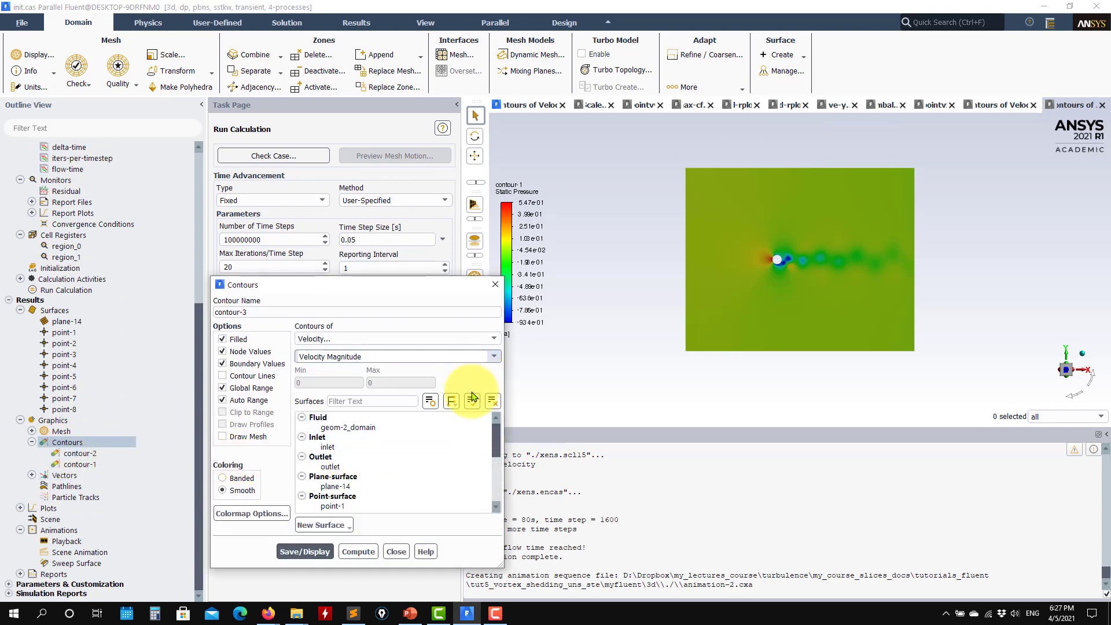
scroll(388, 497, "down", 3)
scroll(370, 463, "down", 1)
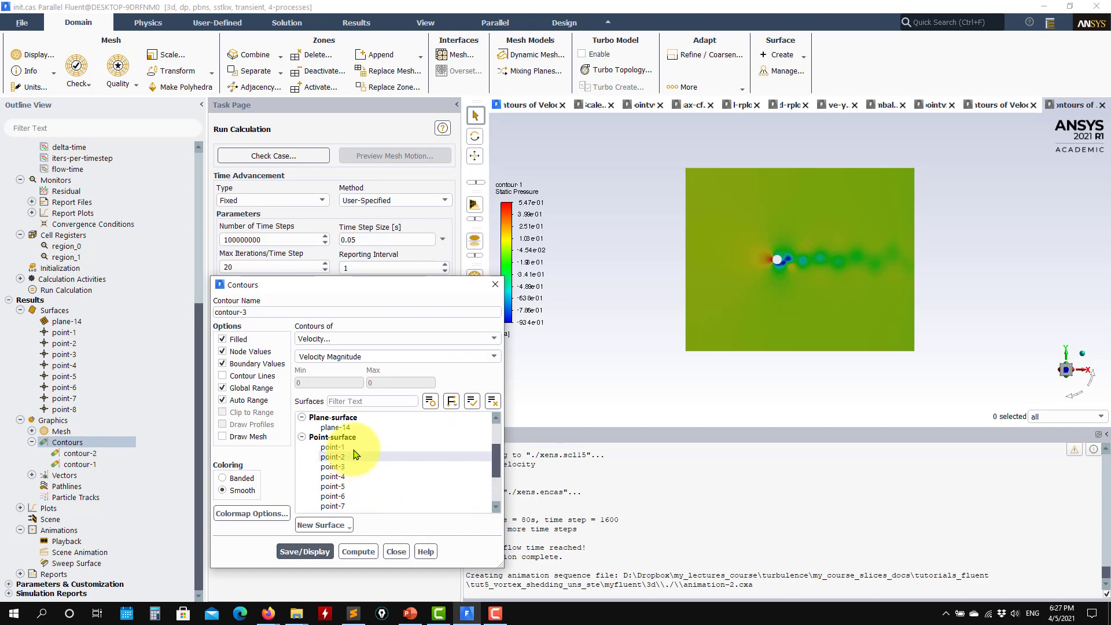
left_click(501, 340)
left_click(347, 373)
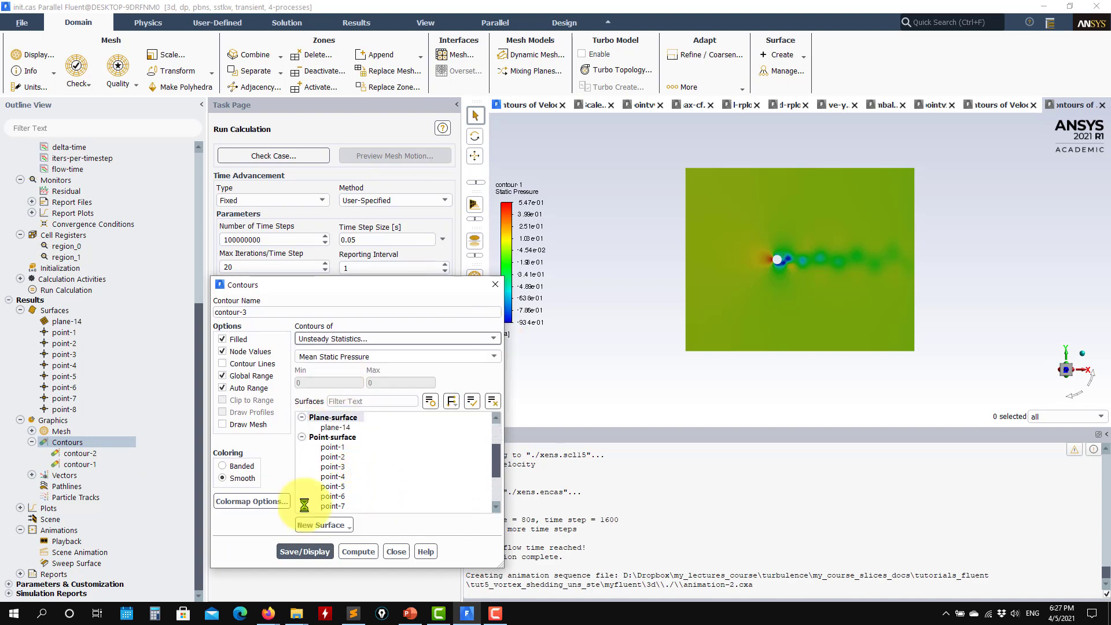
left_click(493, 356)
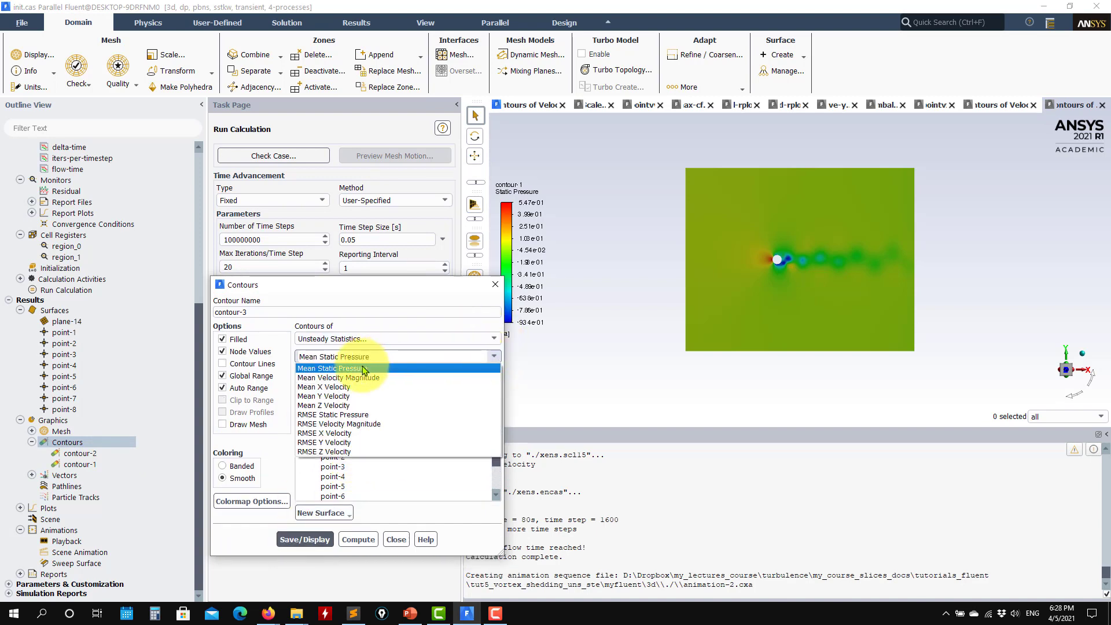
left_click(365, 378)
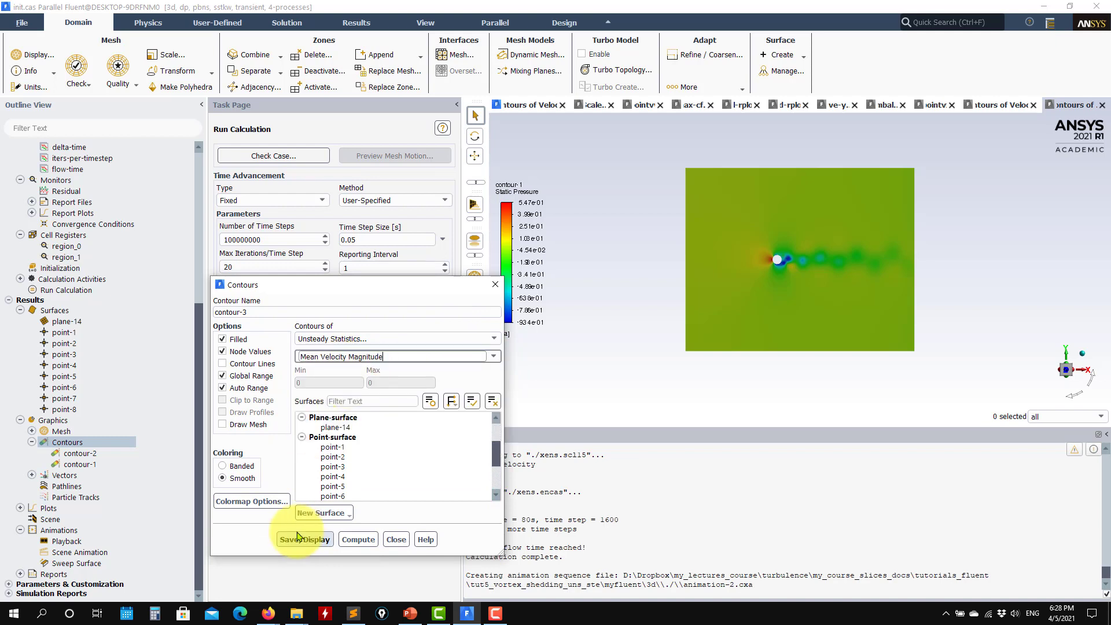
left_click(298, 536)
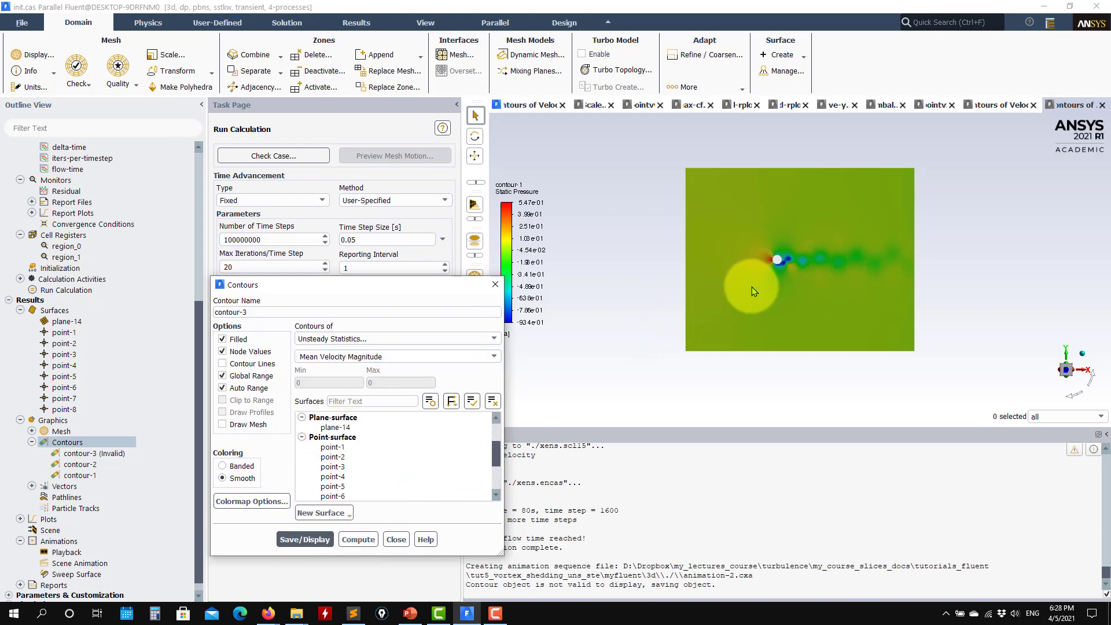
Assign the plane-14 surface to contour-3 and display its mean velocity magnitude.
left_click(93, 453)
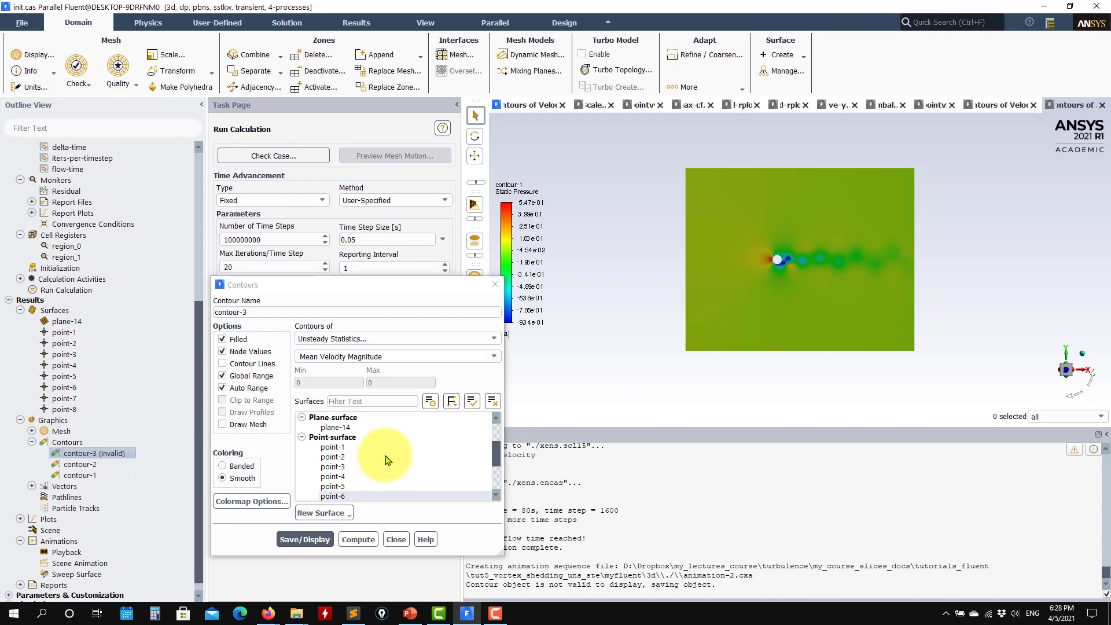
scroll(388, 454, "up", 3)
left_click(340, 456)
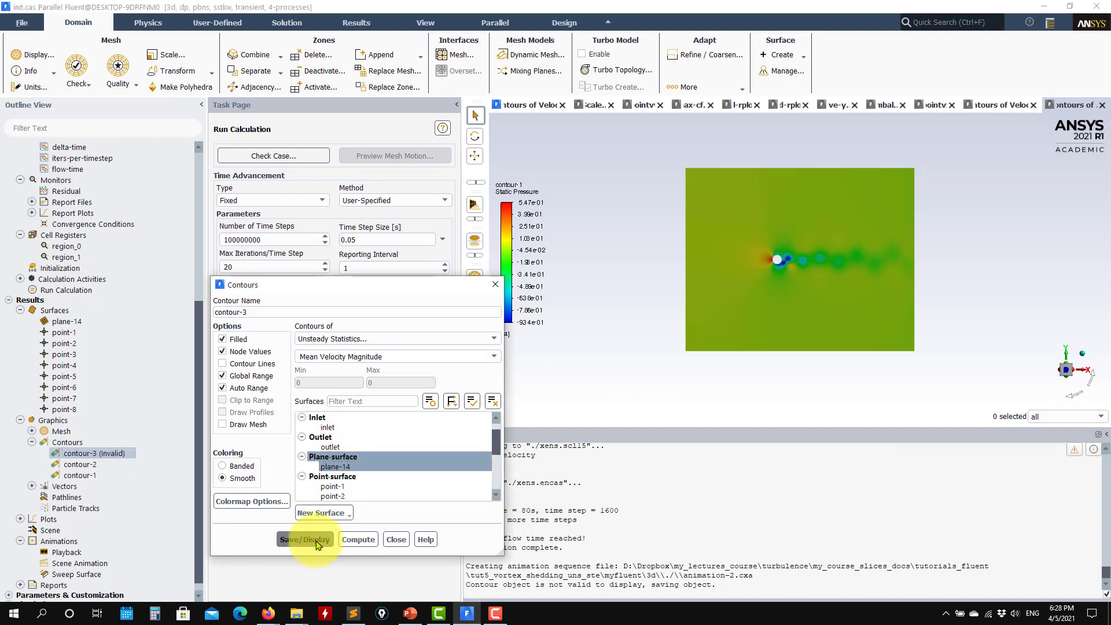
left_click(317, 539)
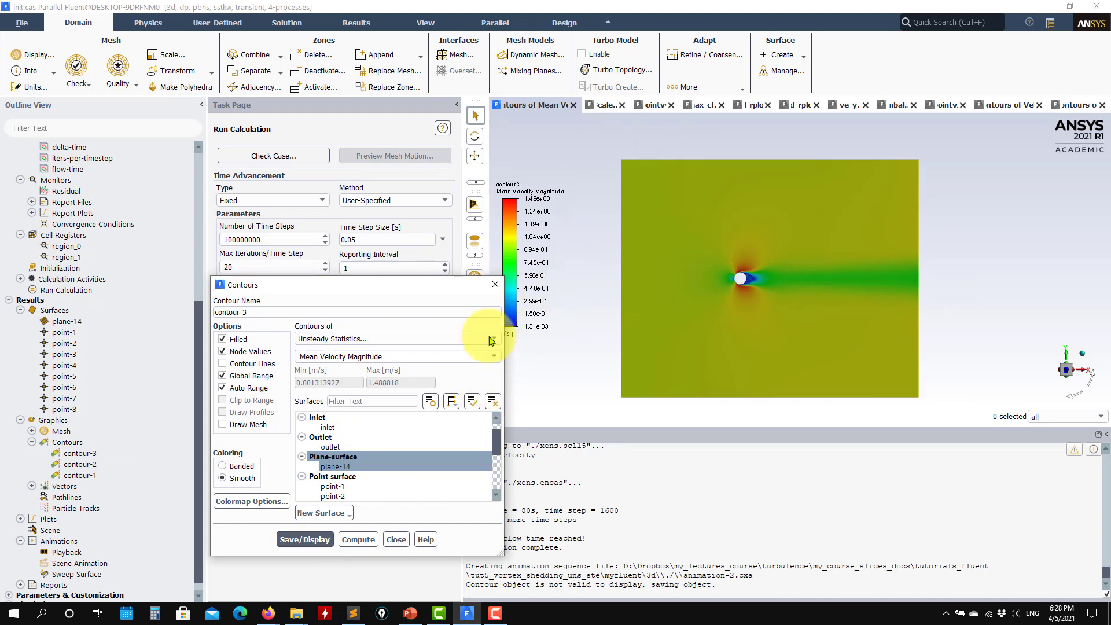
Switch contour-3 to instantaneous Velocity Magnitude on plane-14, display it, and close the contour settings.
left_click(417, 339)
left_click(326, 373)
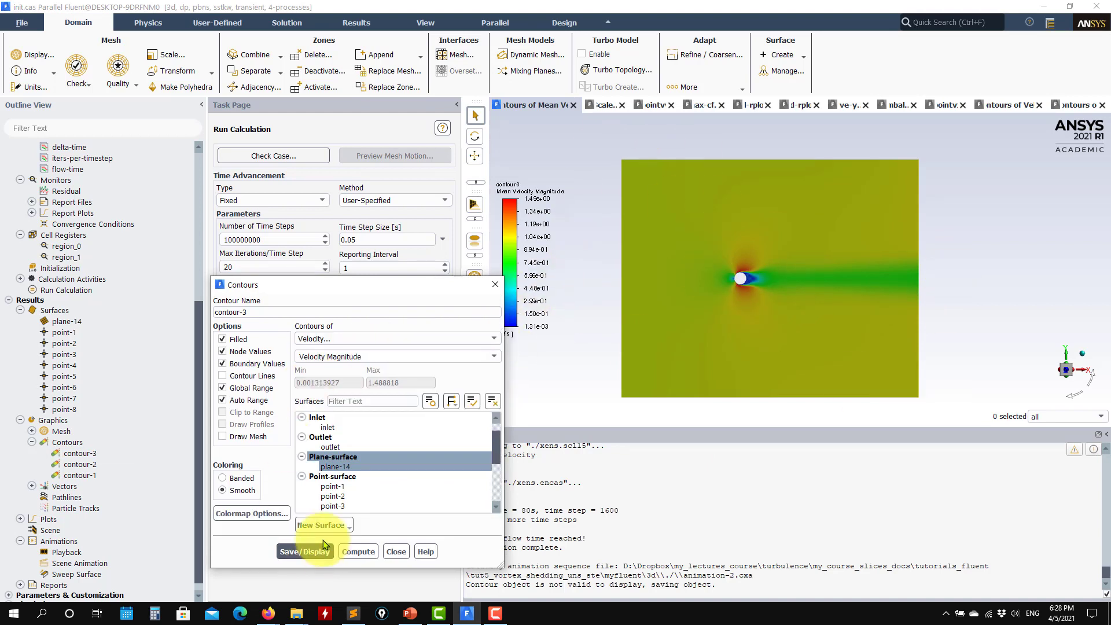
left_click(312, 551)
left_click(493, 356)
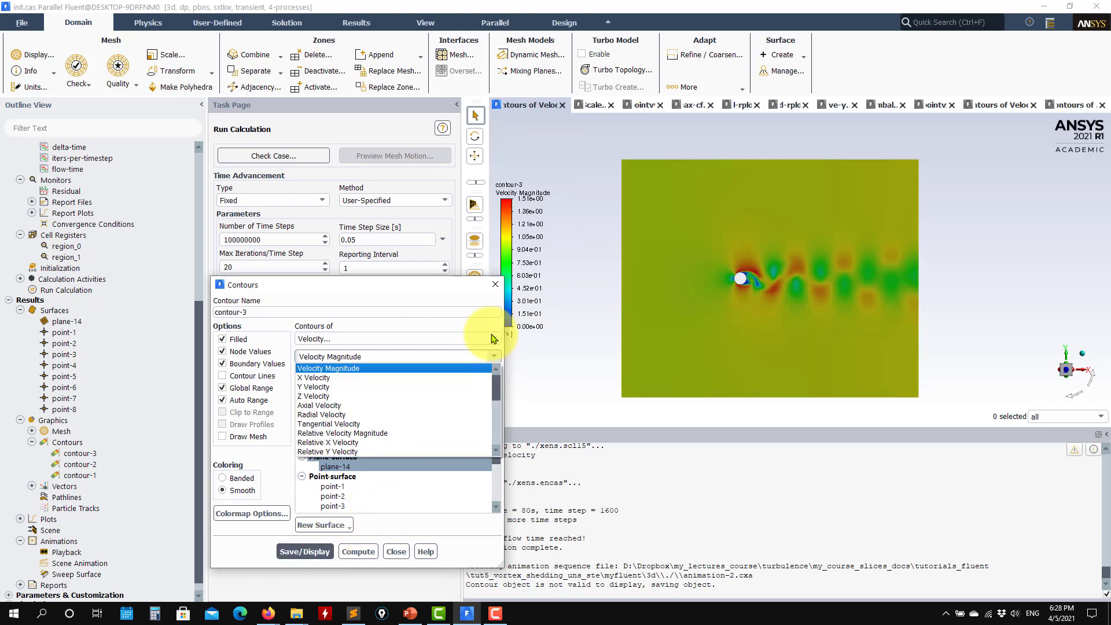
left_click(492, 338)
left_click(492, 336)
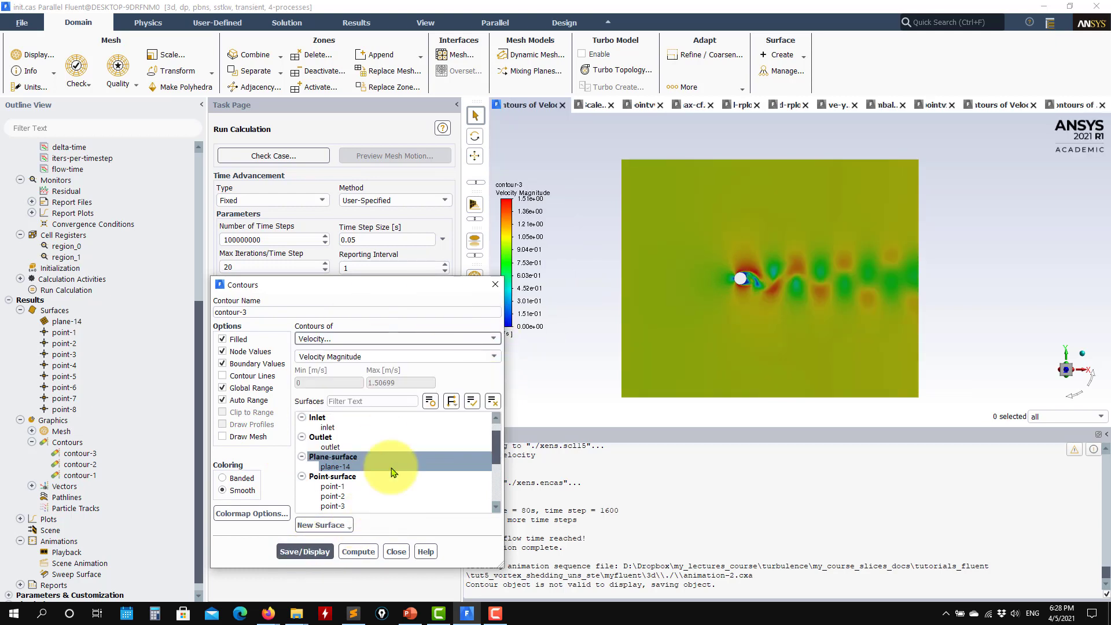
left_click(396, 551)
Display the existing vector-1 velocity vectors on plane-14, colored by velocity magnitude, and close the vector settings.
scroll(81, 489, "down", 1)
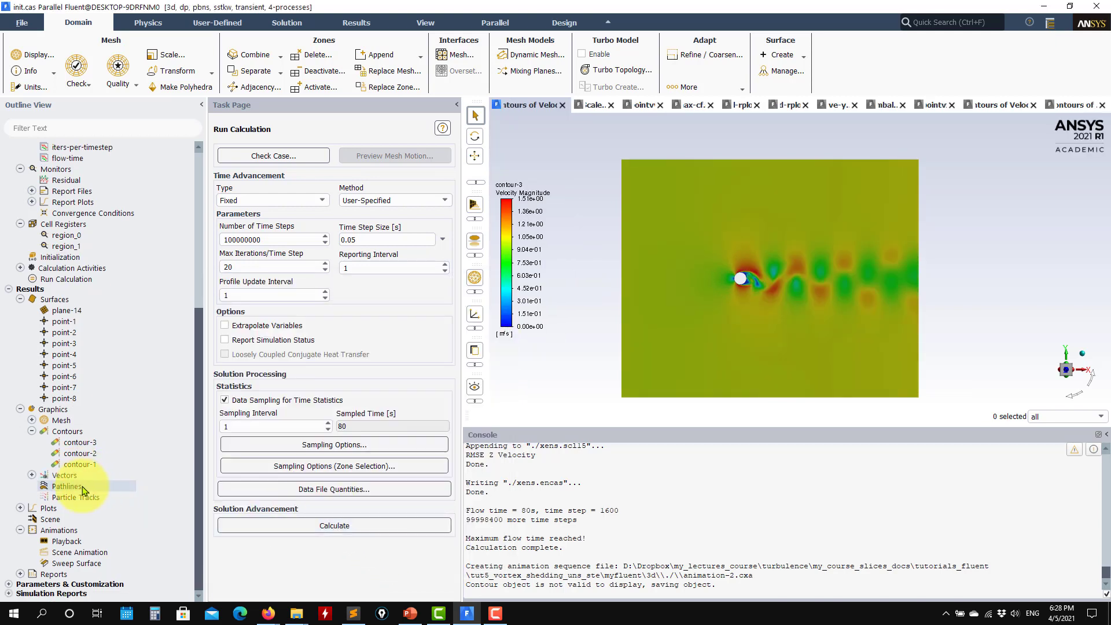
double_click(30, 478)
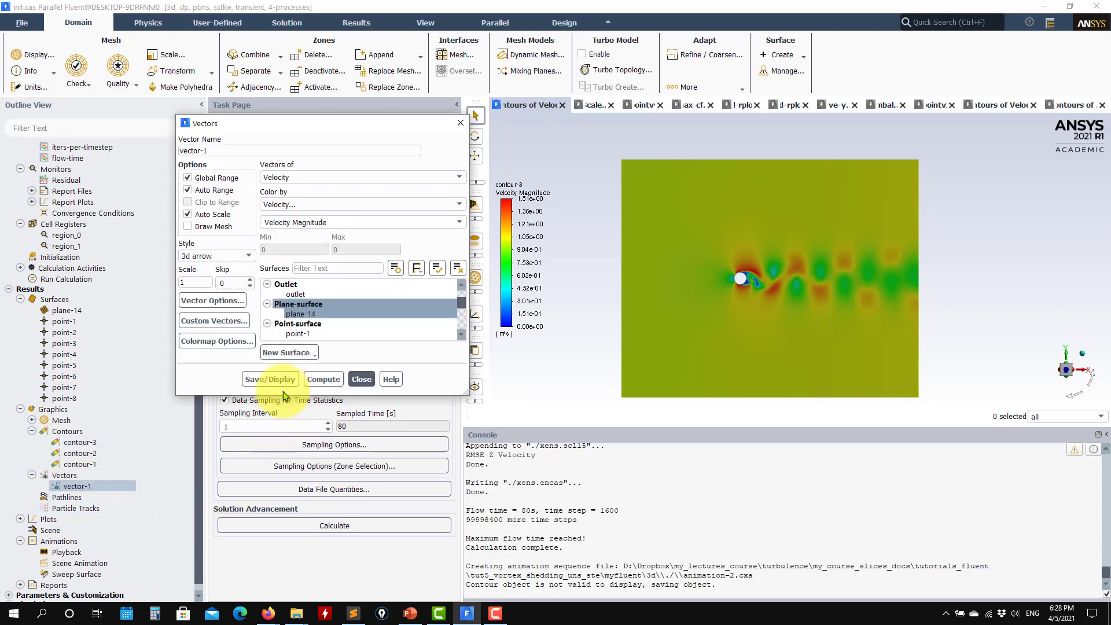
left_click(284, 379)
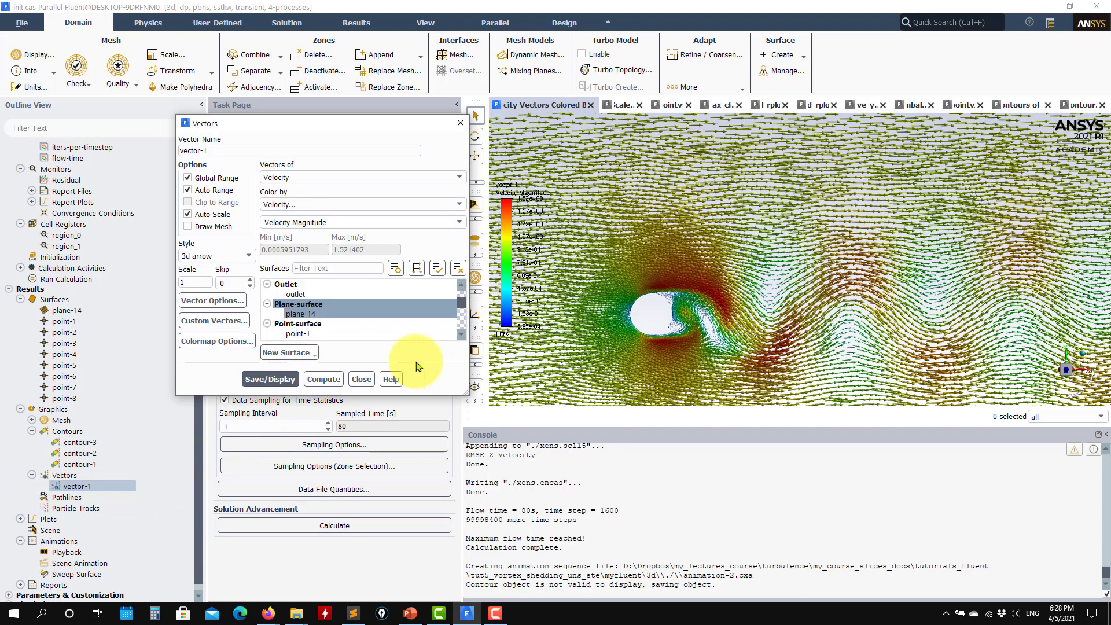
left_click(361, 380)
Compute a mass flow rate flux report for the inlet and outlet boundaries, and close the report.
scroll(115, 435, "down", 1)
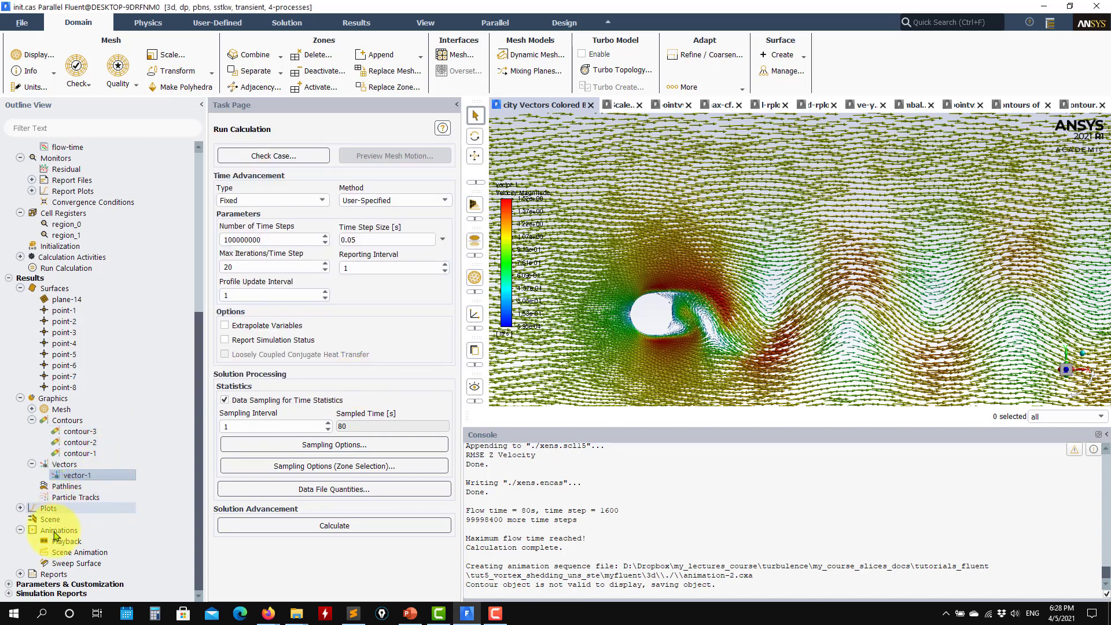
left_click(20, 574)
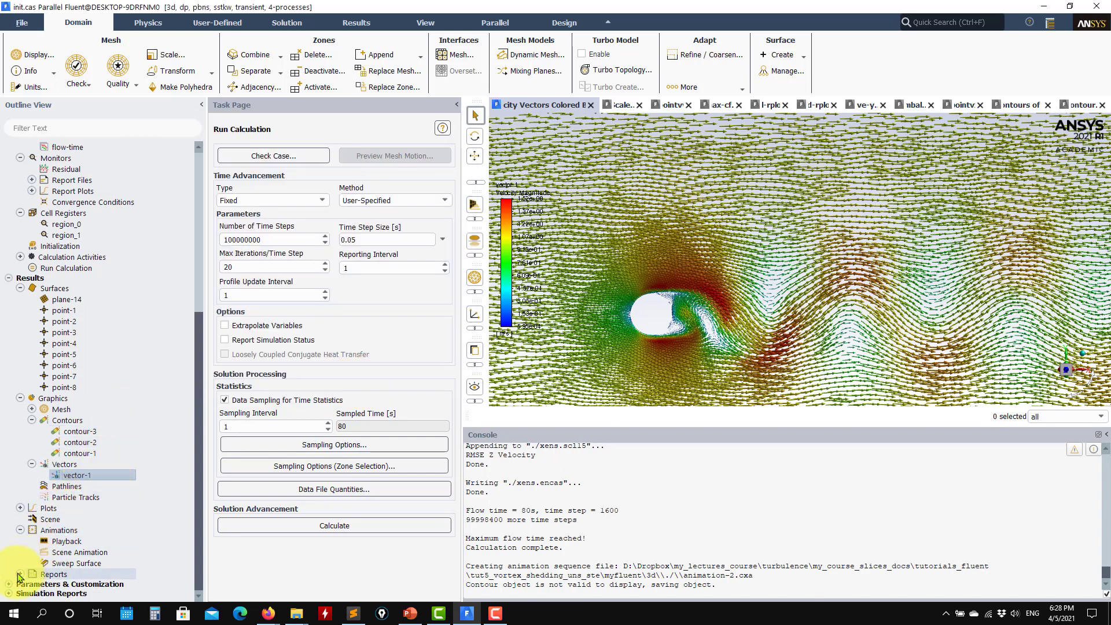
scroll(58, 555, "down", 2)
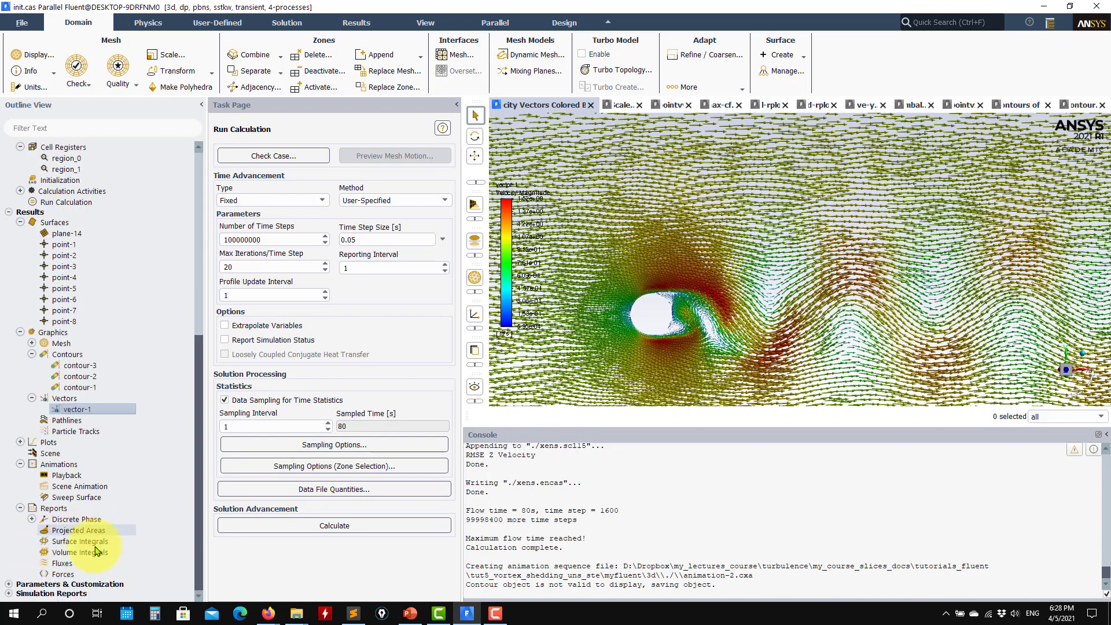
double_click(67, 564)
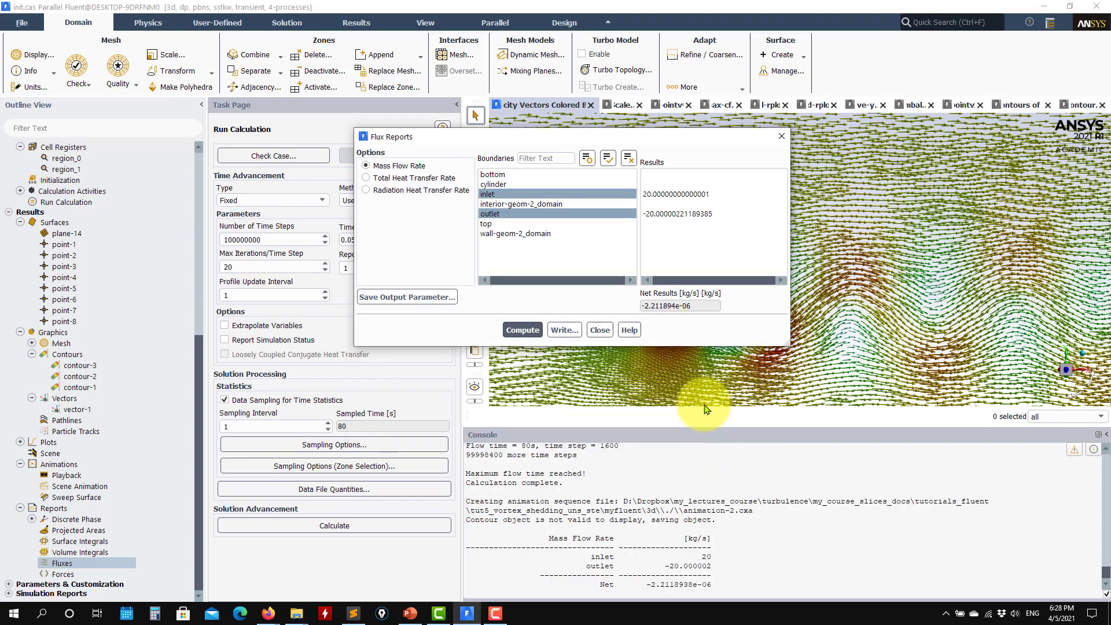
left_click(605, 256)
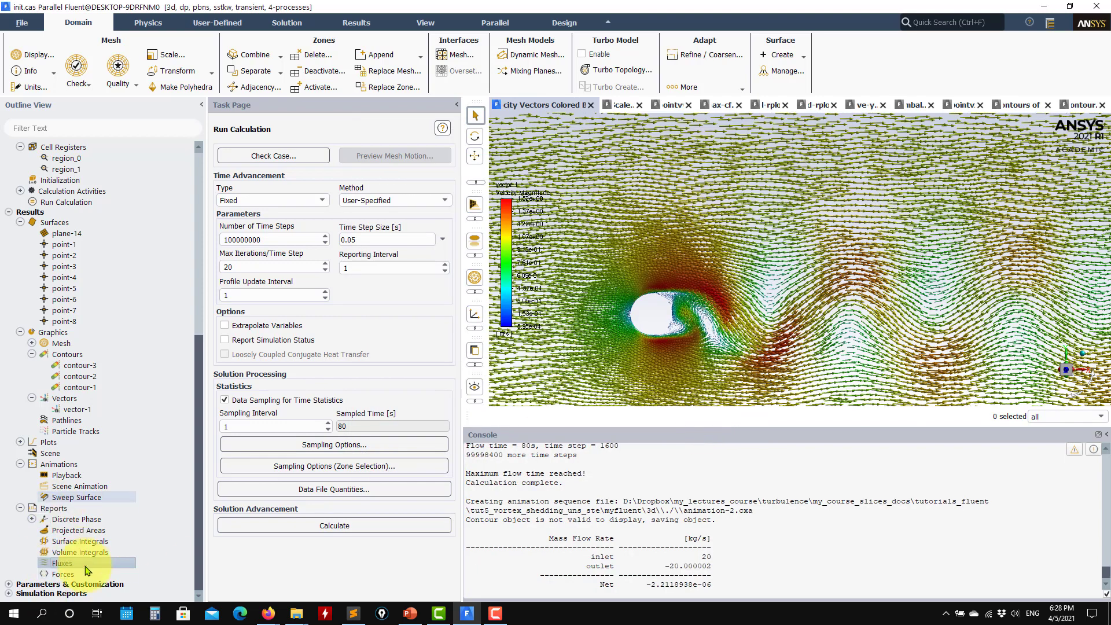
Open xy-plot-1 under the XY plots, inspect its Wall Yplus settings and surface list, and close it without plotting.
scroll(148, 457, "up", 4)
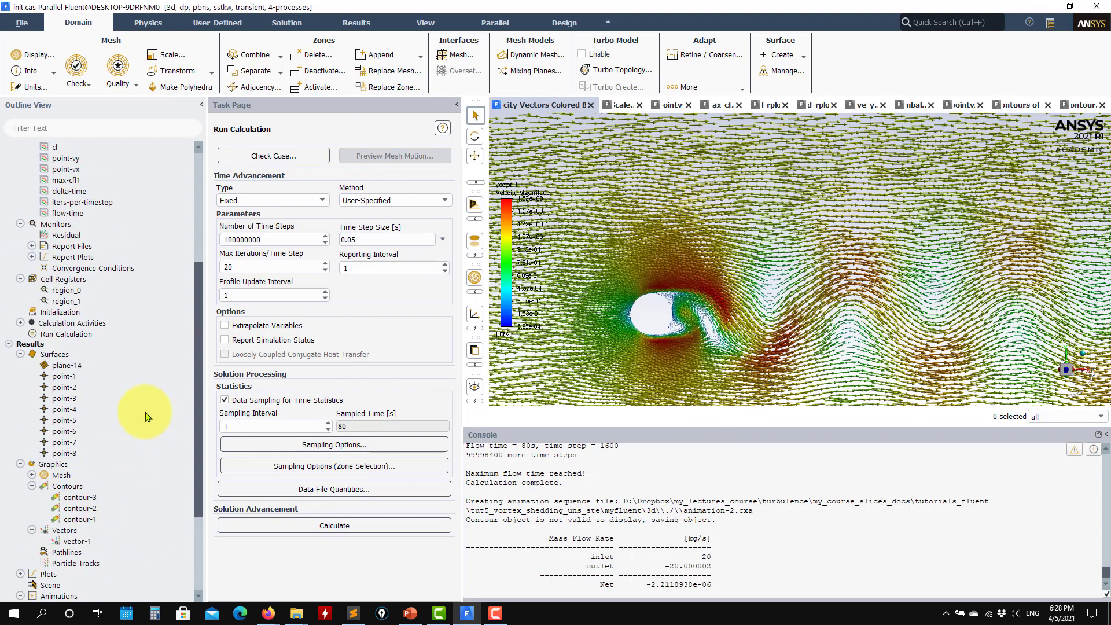
scroll(148, 414, "down", 3)
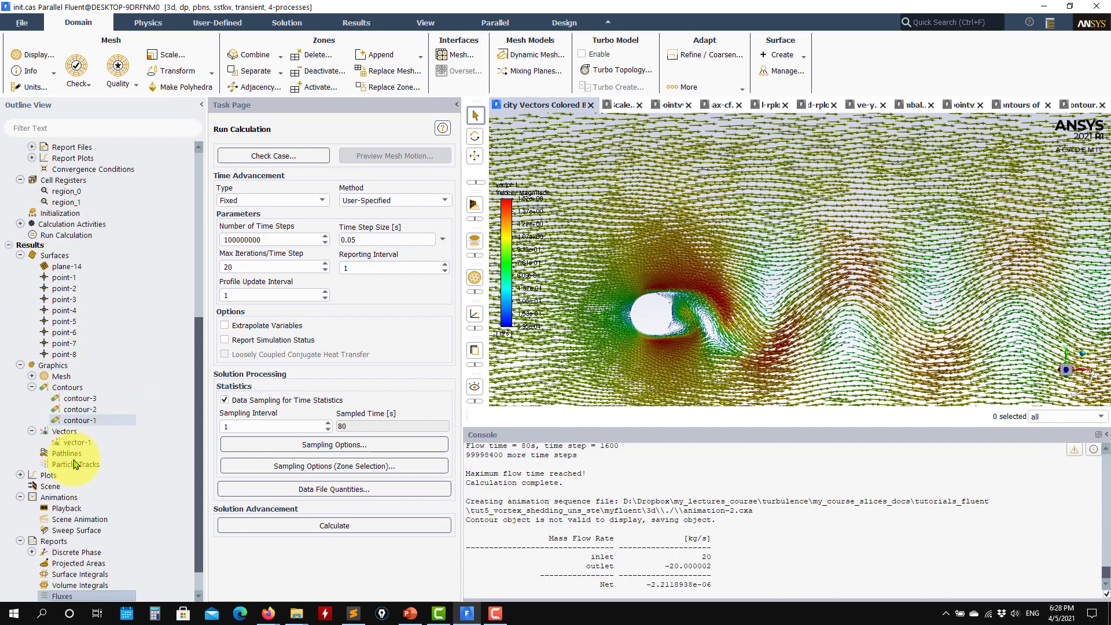
left_click(20, 476)
left_click(32, 496)
left_click(78, 507)
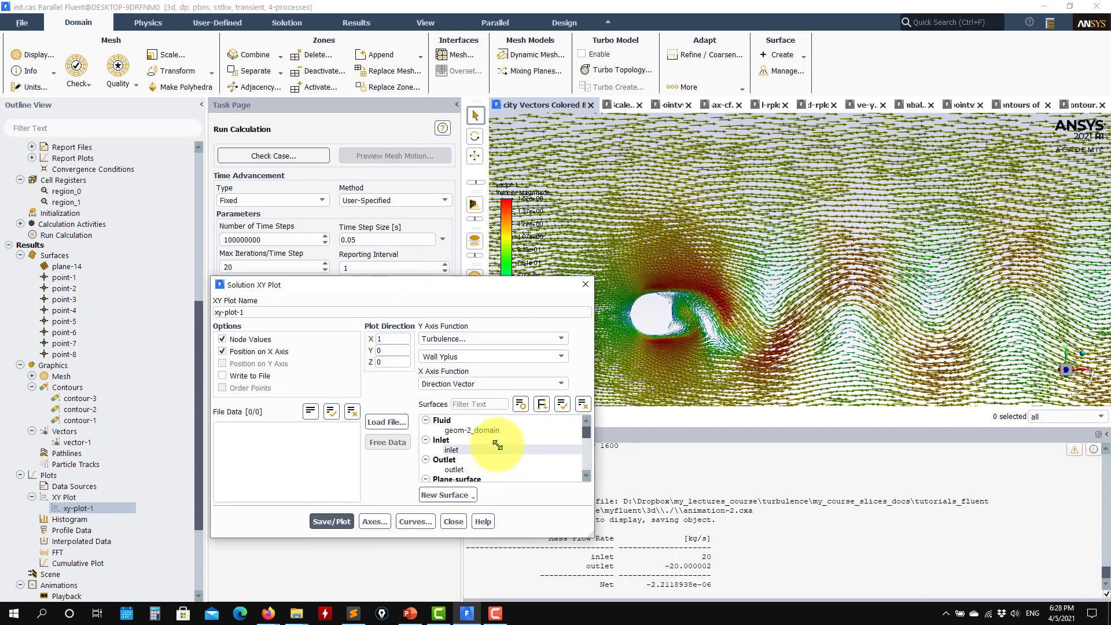
scroll(564, 449, "down", 1)
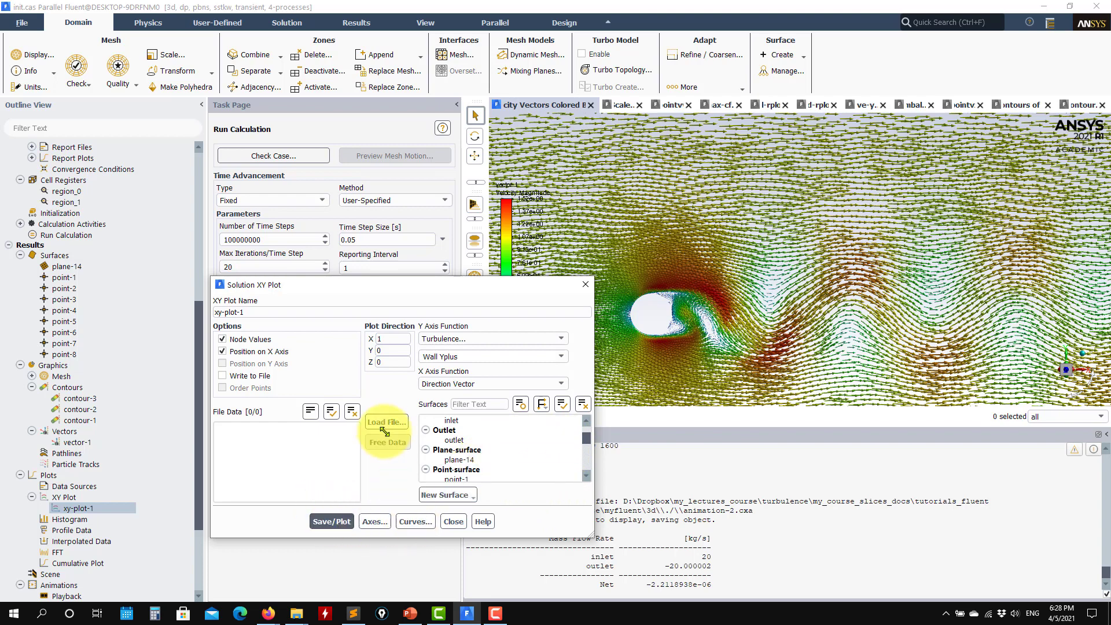
left_click(453, 521)
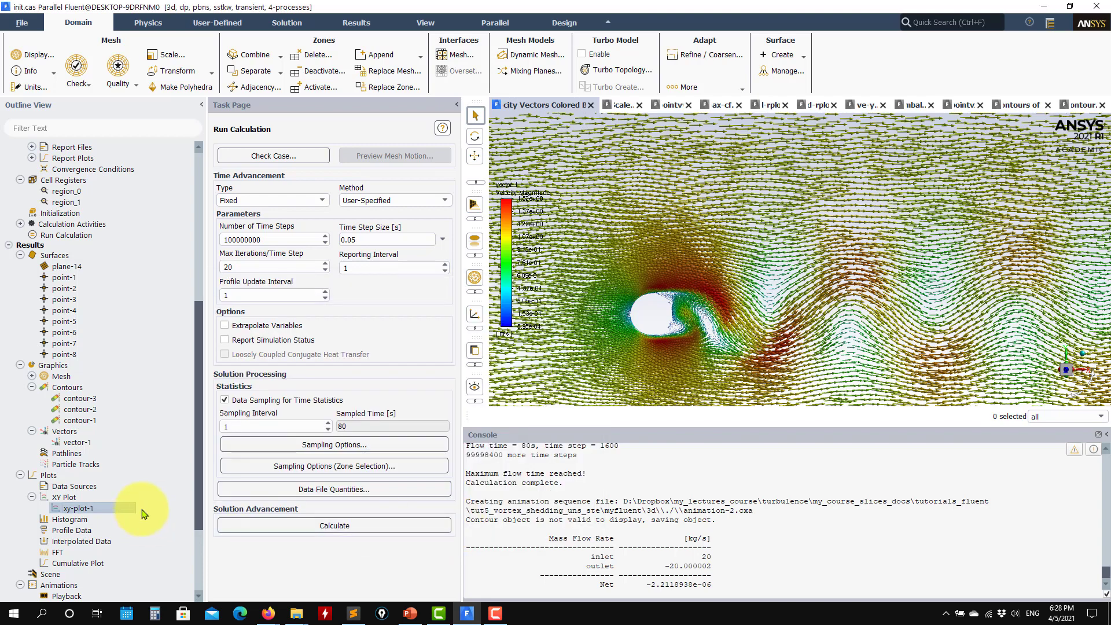
Examine the expanded report files and report plots, run calculation settings and results entries in the case tree, plus the net mass flow in the console.
scroll(139, 513, "down", 1)
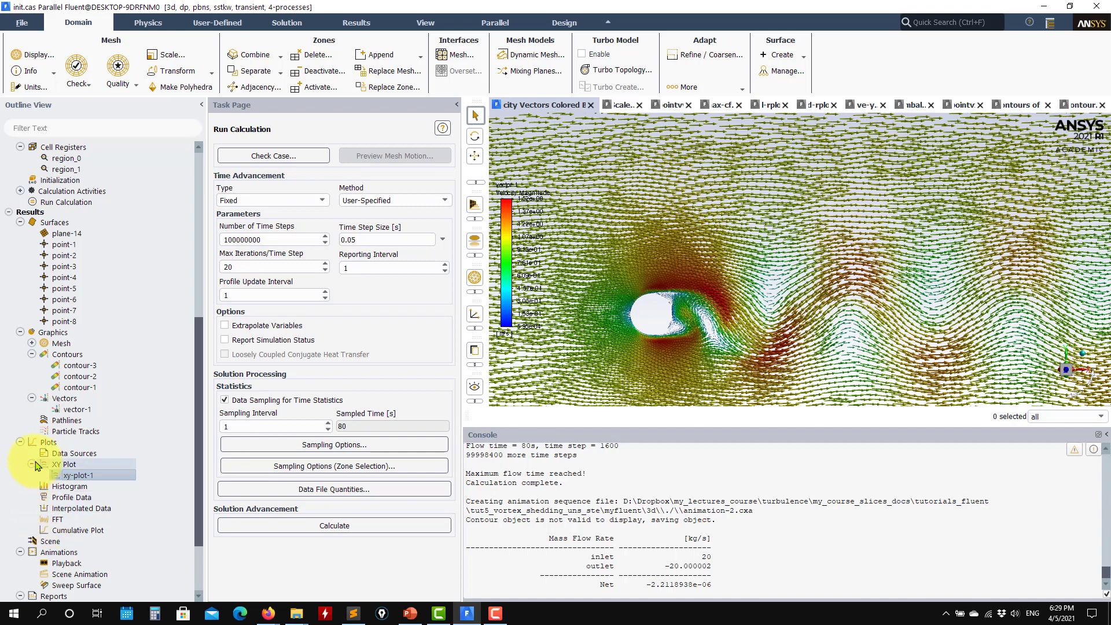
scroll(39, 457, "up", 4)
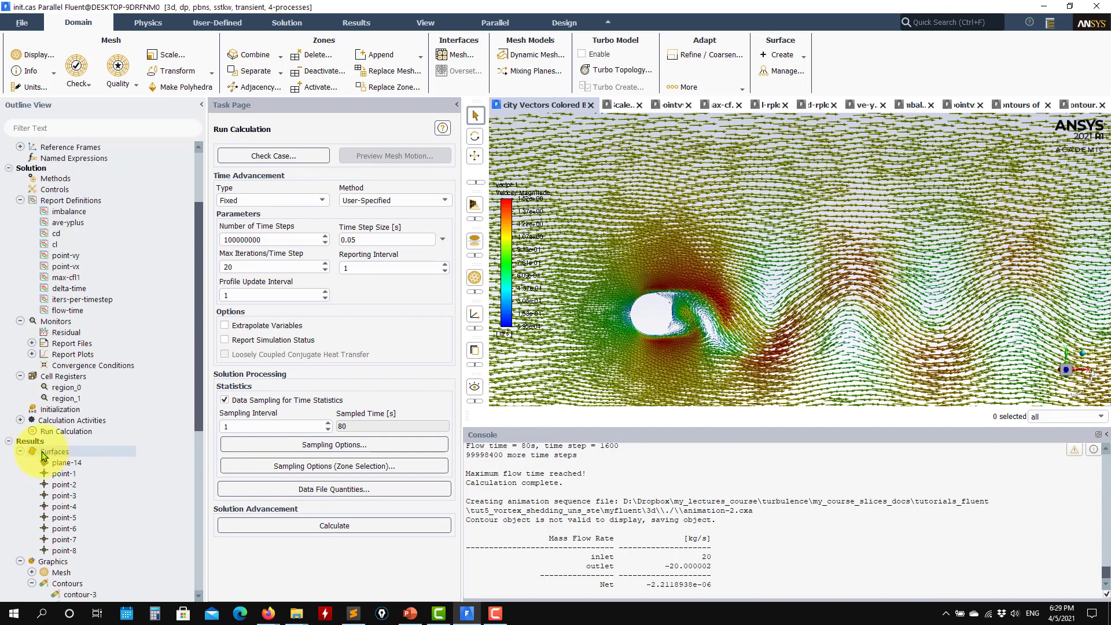
scroll(44, 457, "up", 4)
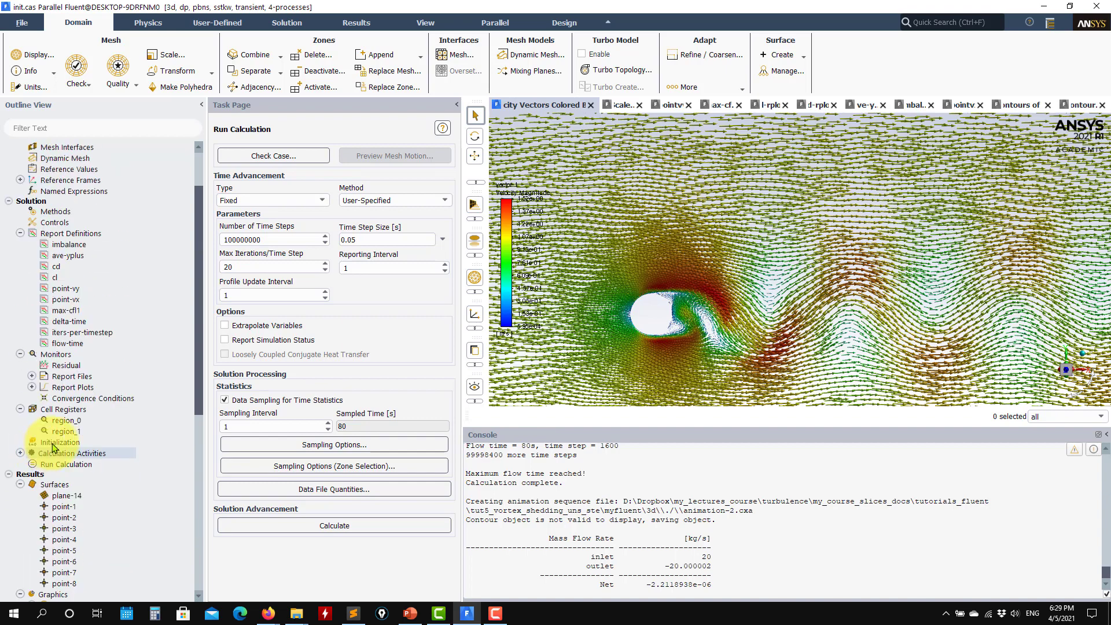
left_click(32, 387)
left_click(32, 375)
scroll(50, 347, "up", 2)
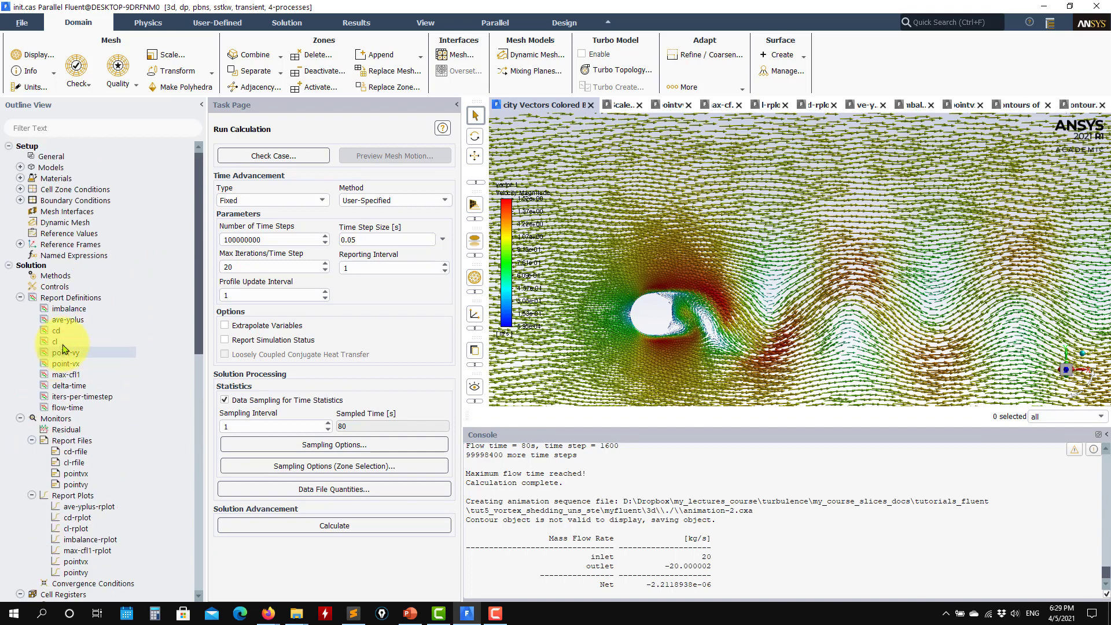
scroll(107, 312, "down", 4)
scroll(113, 326, "down", 2)
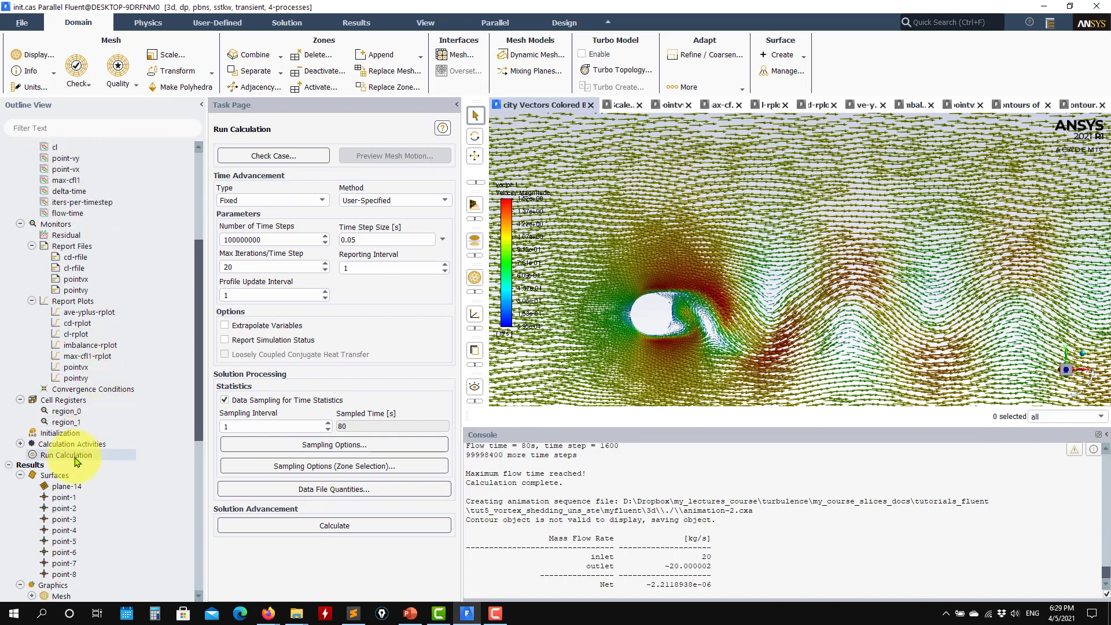
left_click(110, 457)
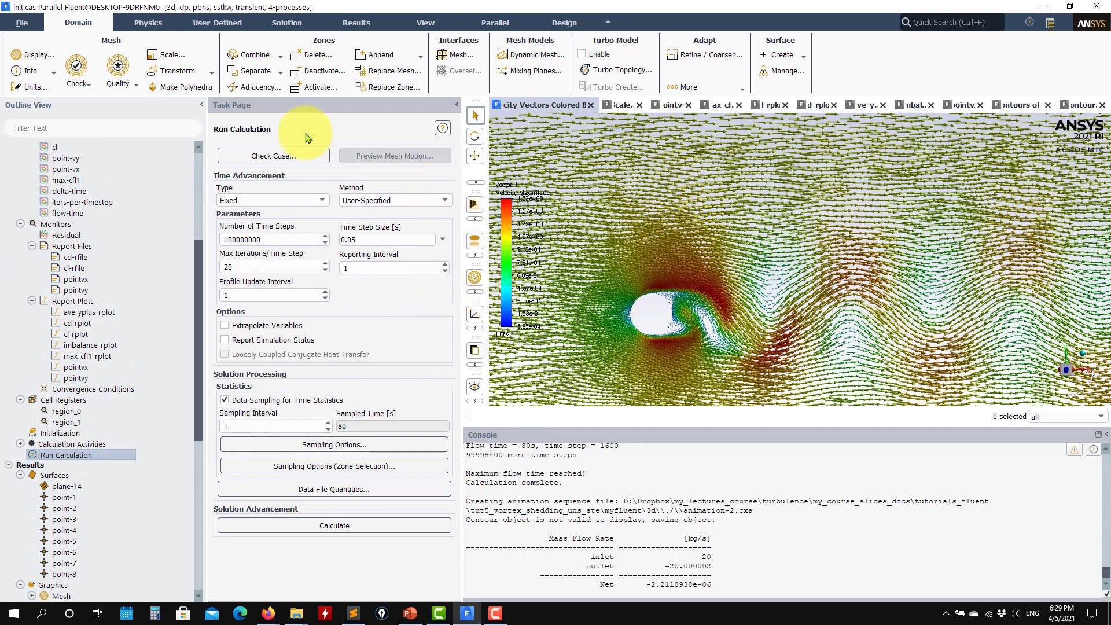
scroll(709, 529, "up", 3)
scroll(697, 533, "down", 3)
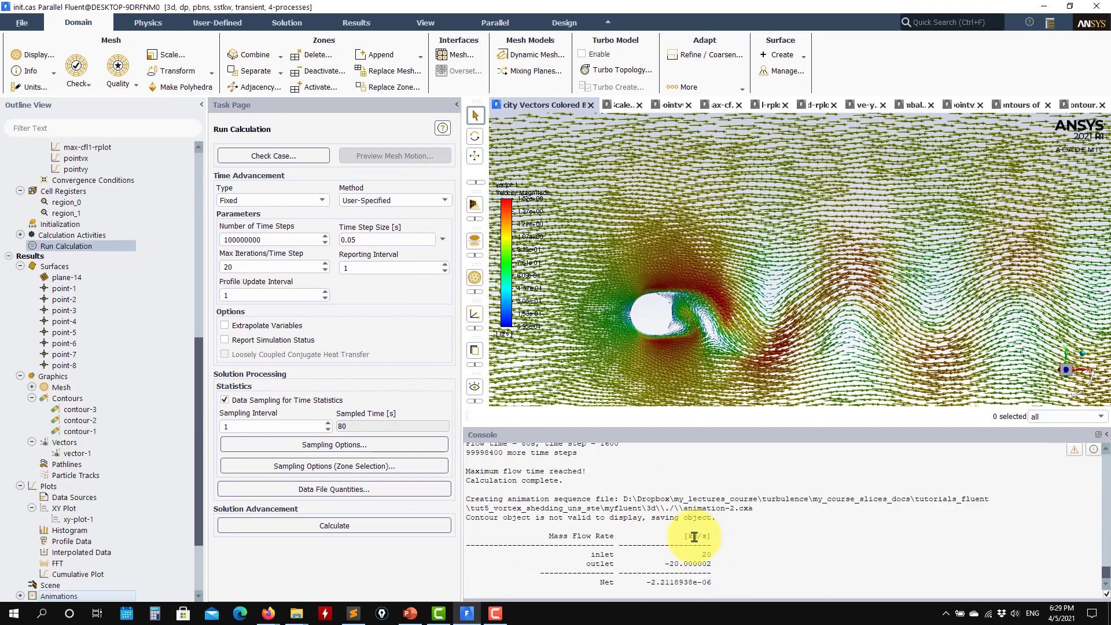
left_click_drag(711, 564, 736, 617)
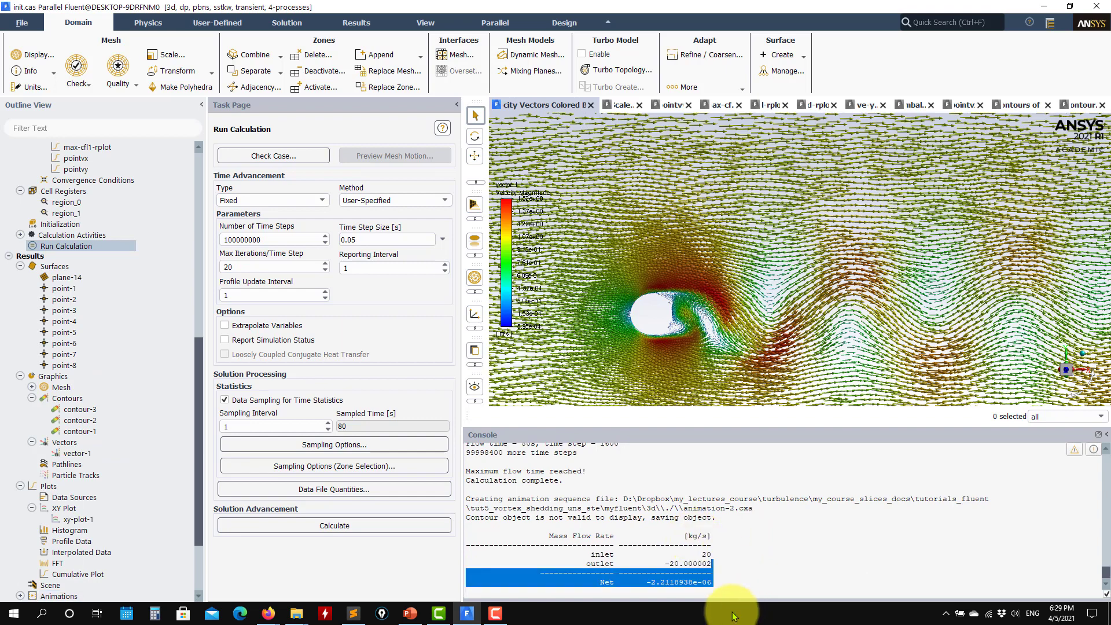
key("Return")
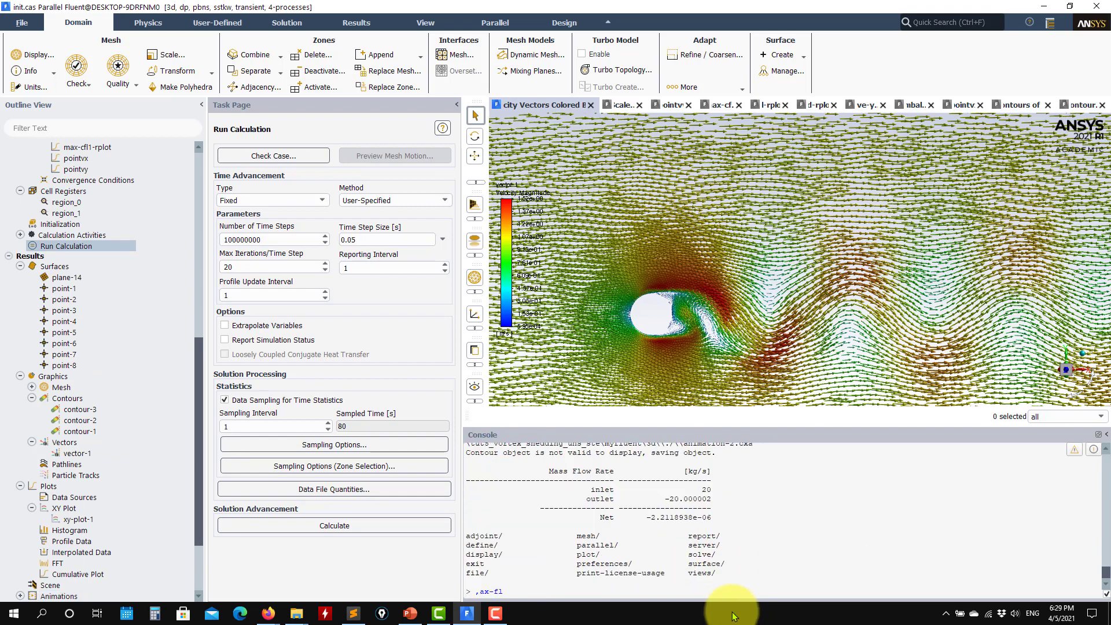
type(",ax-flow-time")
key("Return")
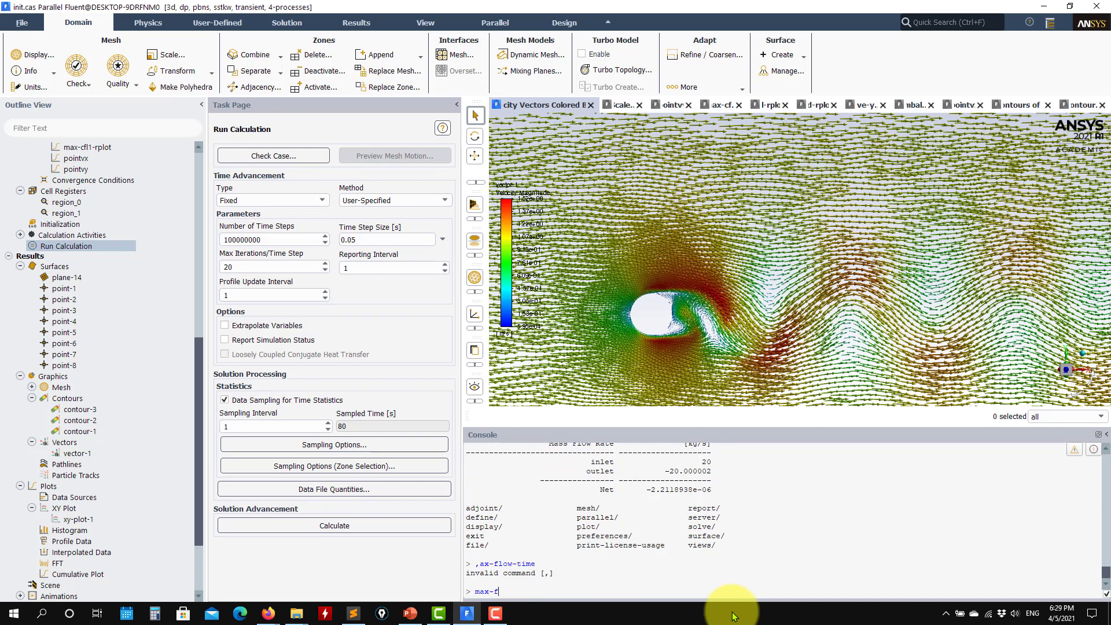
type("max-flow=time")
key("Return")
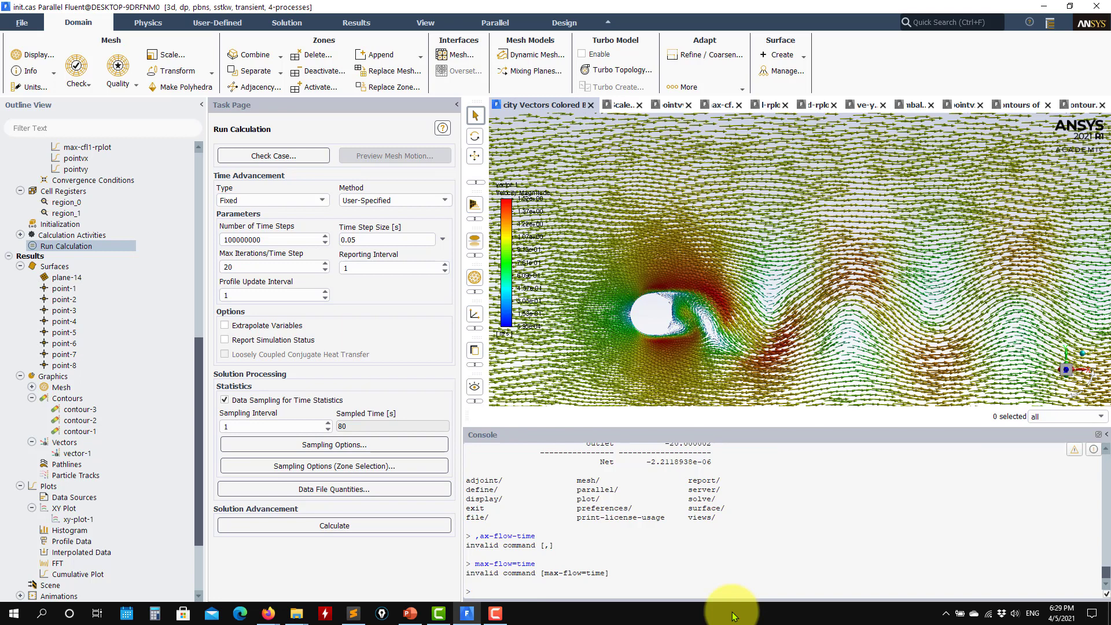
Set the maximum flow time to 100 s with the max-flow-time console command.
key("BackSpace")
type("-flow-time")
key("Return")
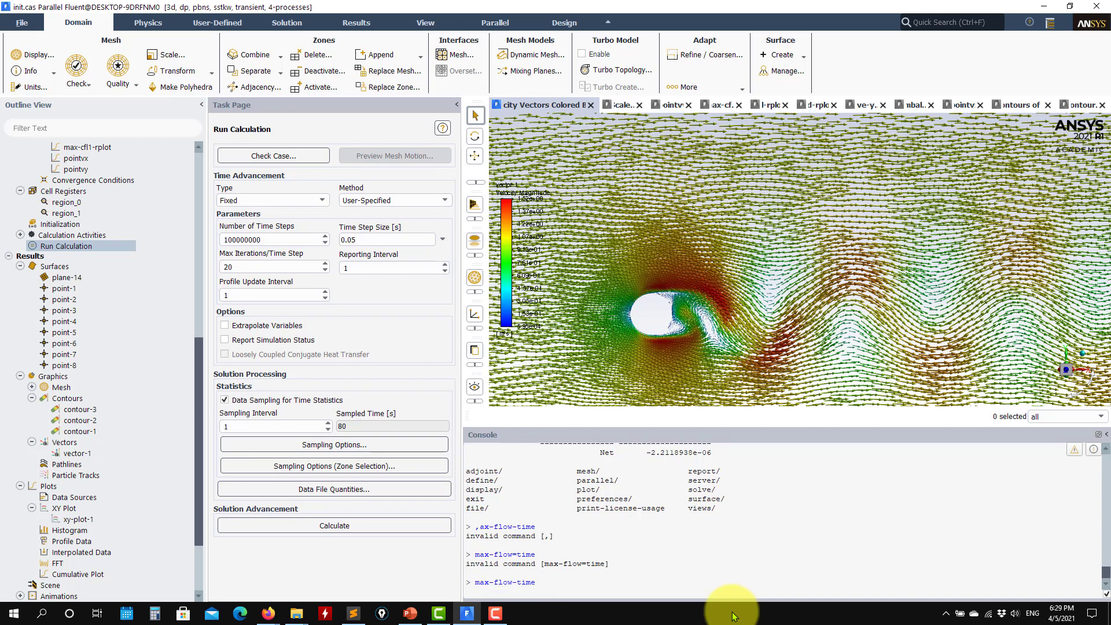
type("100")
key("Return")
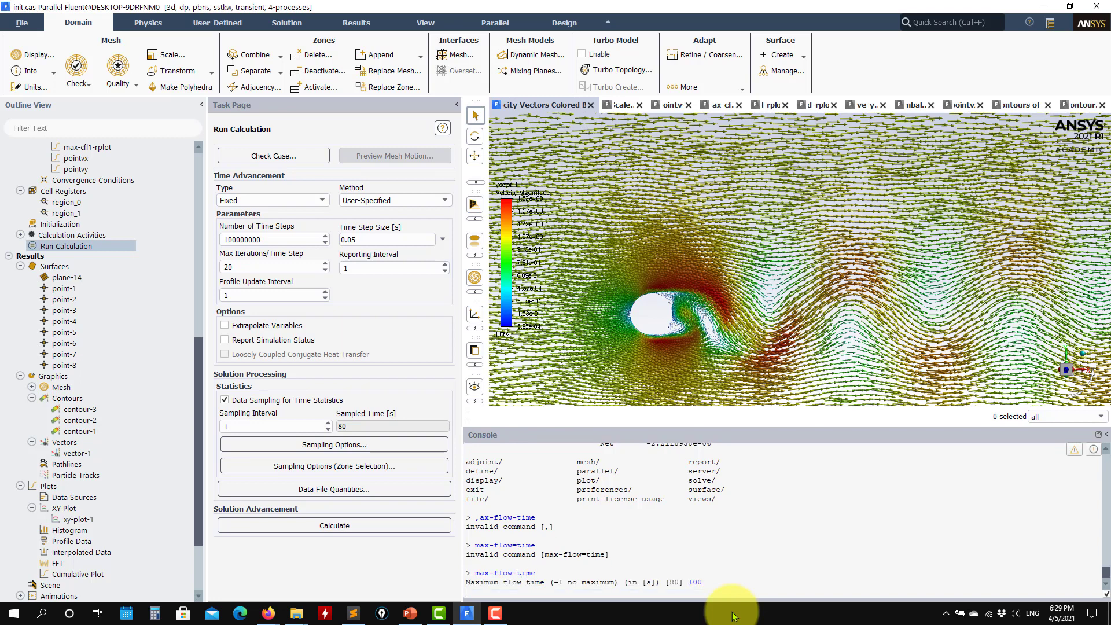
Inspect the solution initialization settings with the statistics reset option, and return to the run calculation settings.
left_click(337, 524)
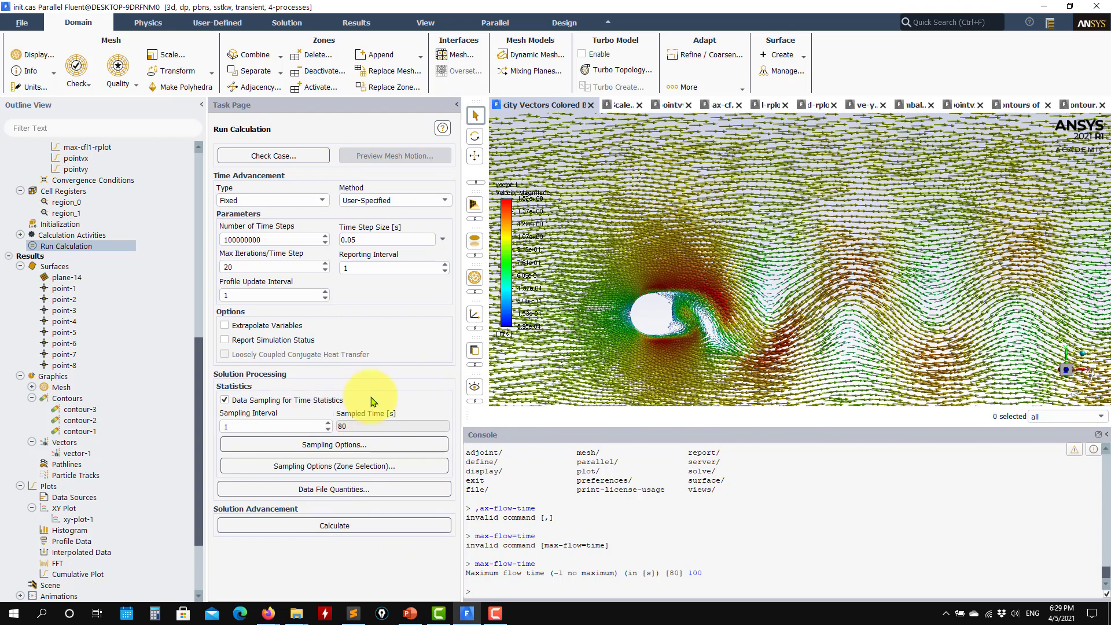
left_click(55, 225)
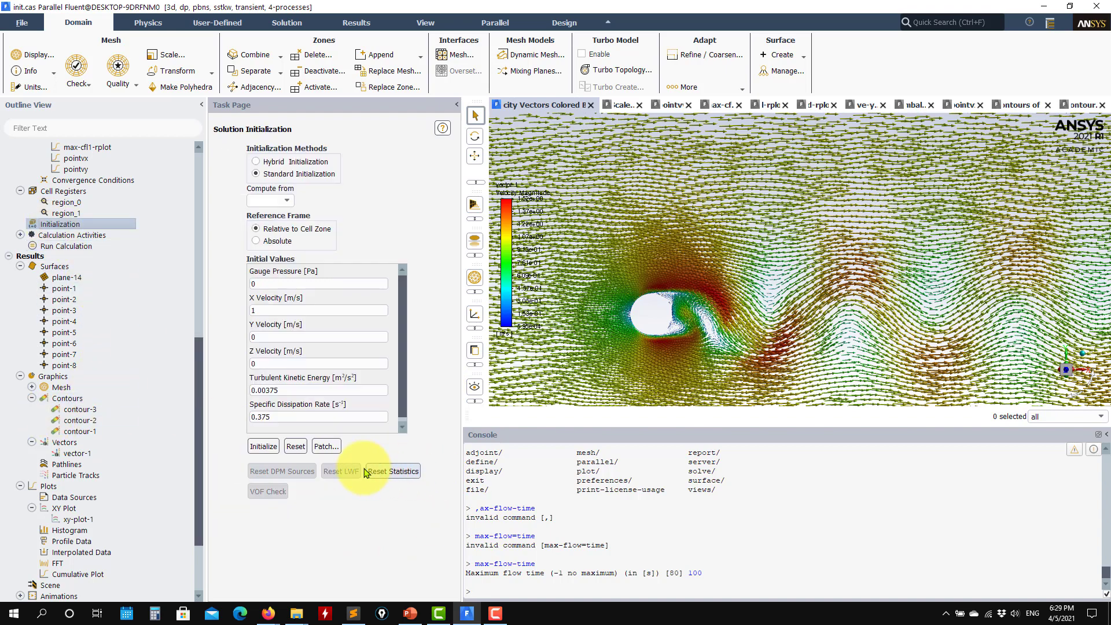
left_click(53, 247)
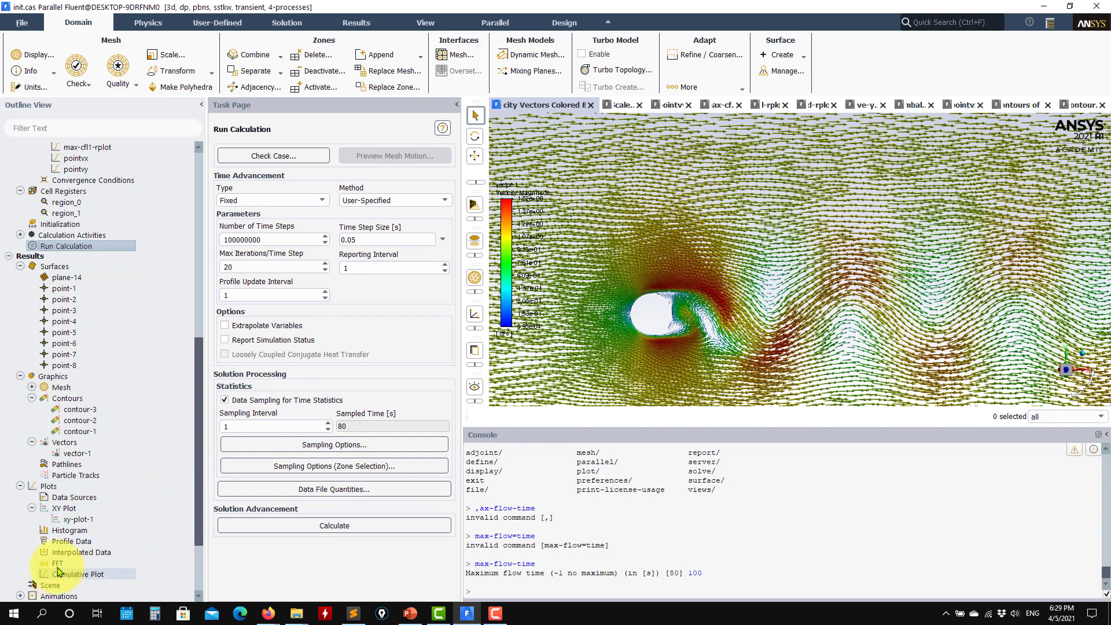
Switch to File Explorer to view the saved solution files in the 3d case folder, and return to Fluent.
mouse_move(296, 612)
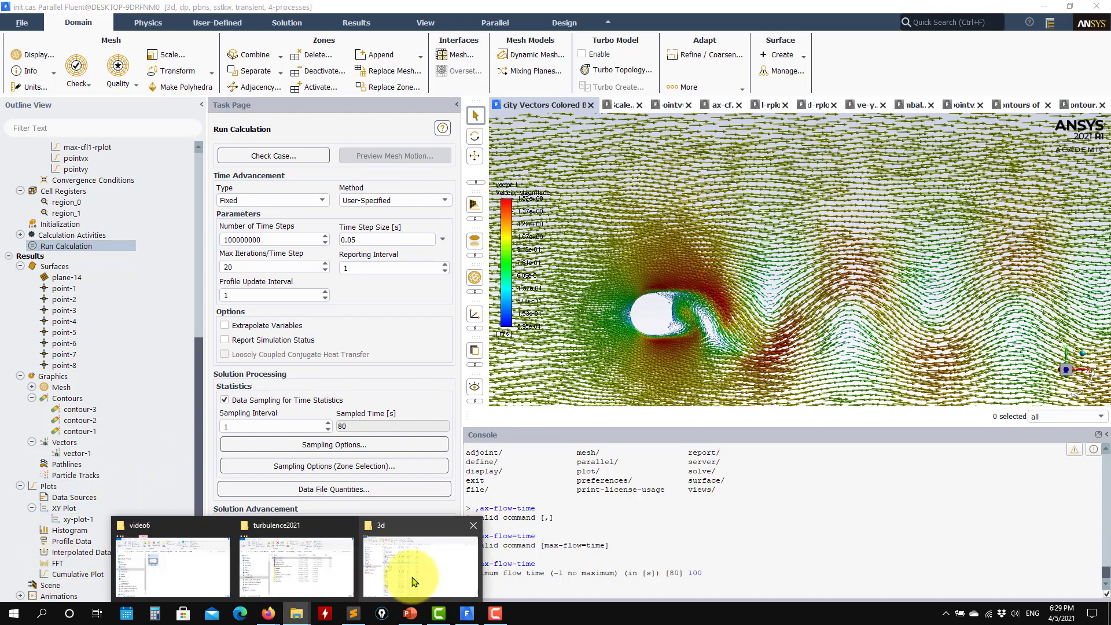
left_click(408, 557)
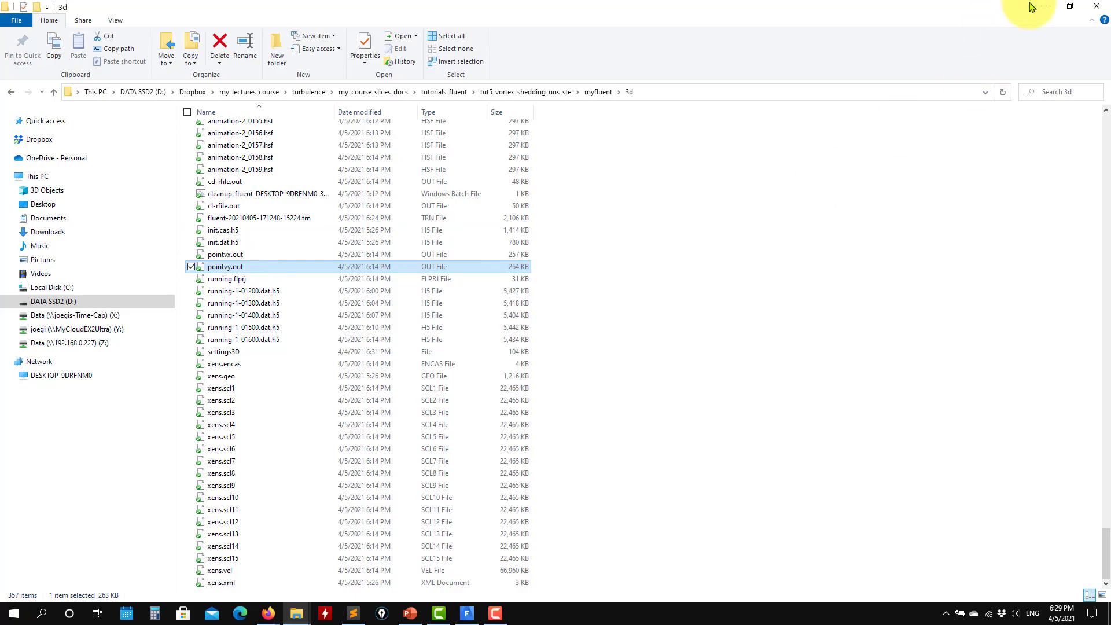
left_click(1042, 6)
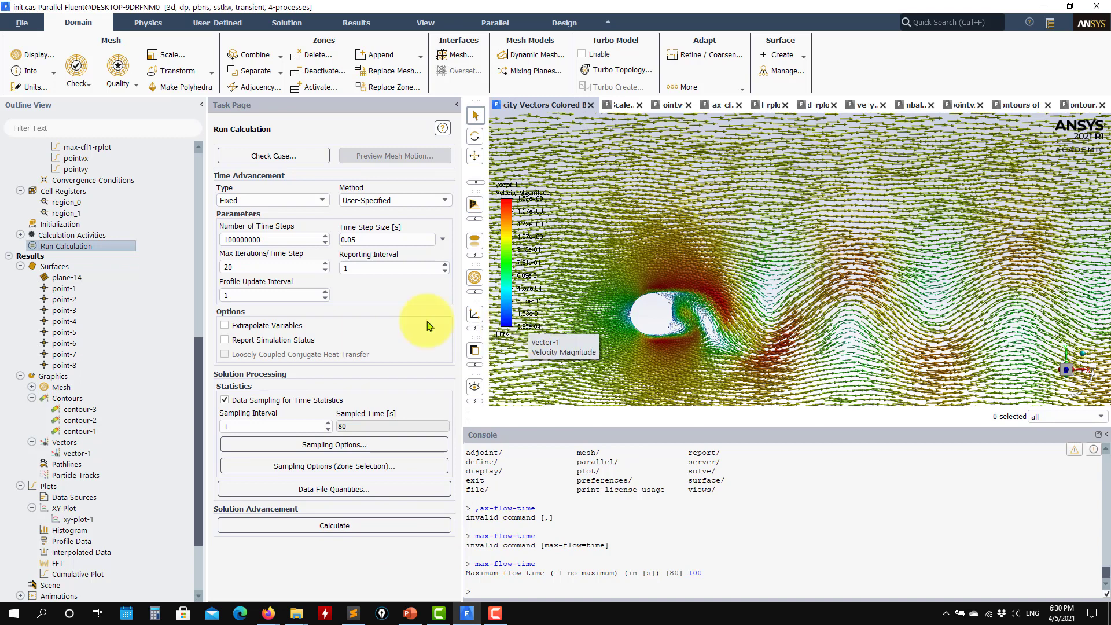
Open contour-3 for editing and make the cylinder wall its only selected surface.
double_click(81, 409)
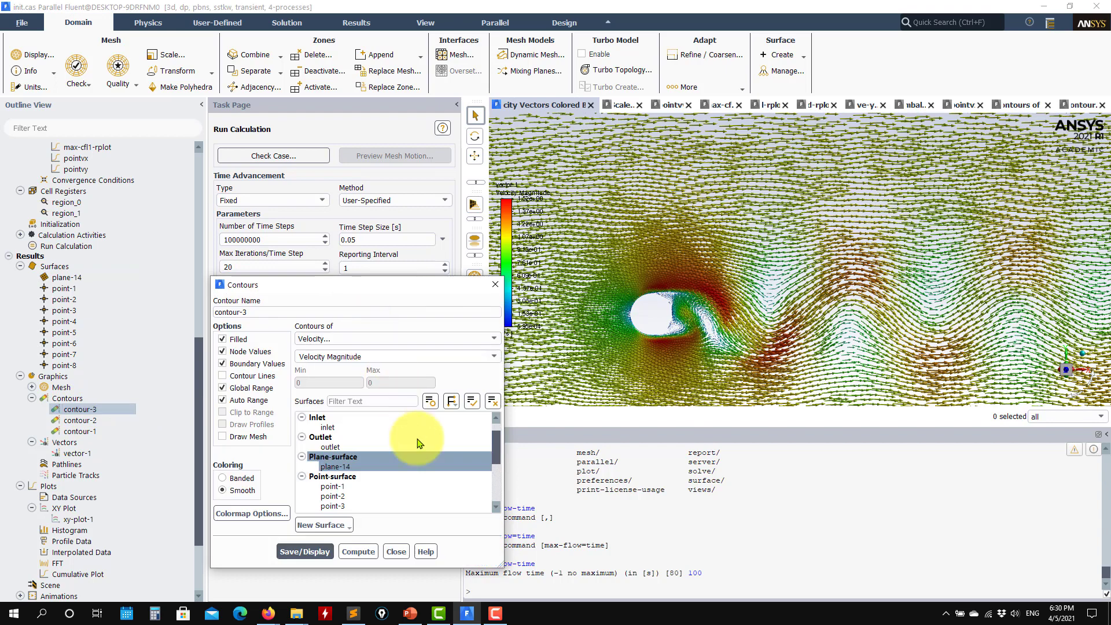
scroll(486, 430, "down", 4)
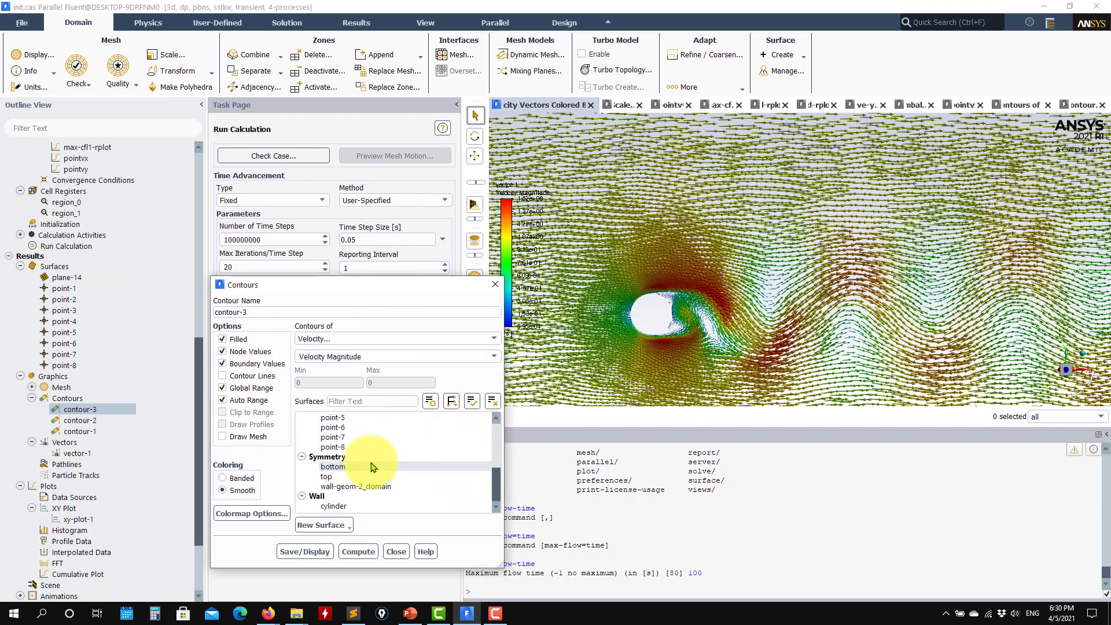
left_click(336, 506)
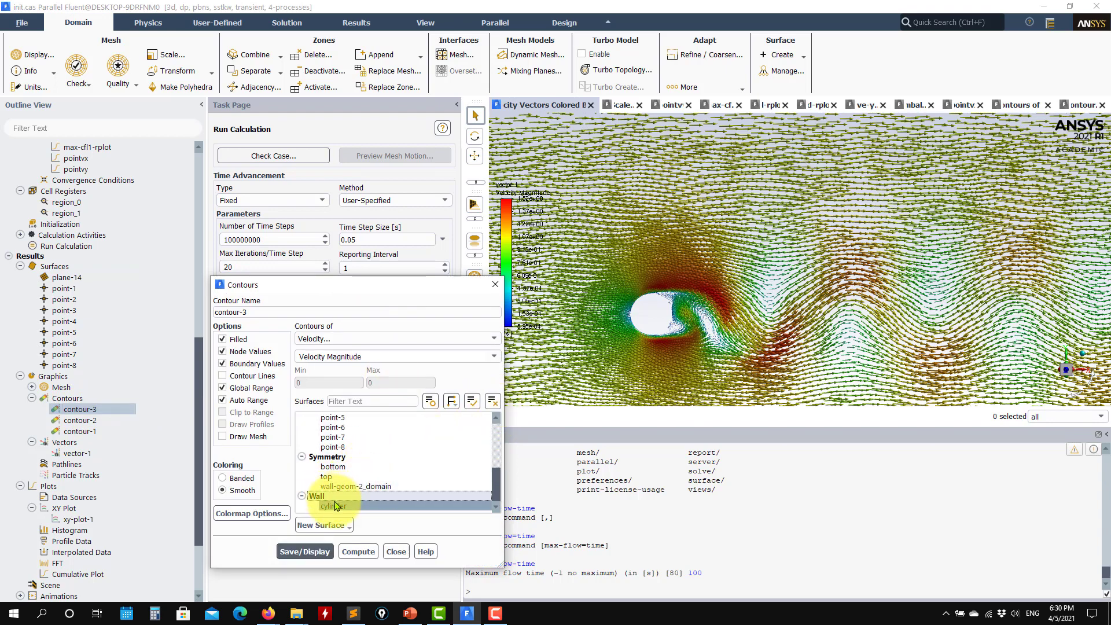
left_click(349, 508)
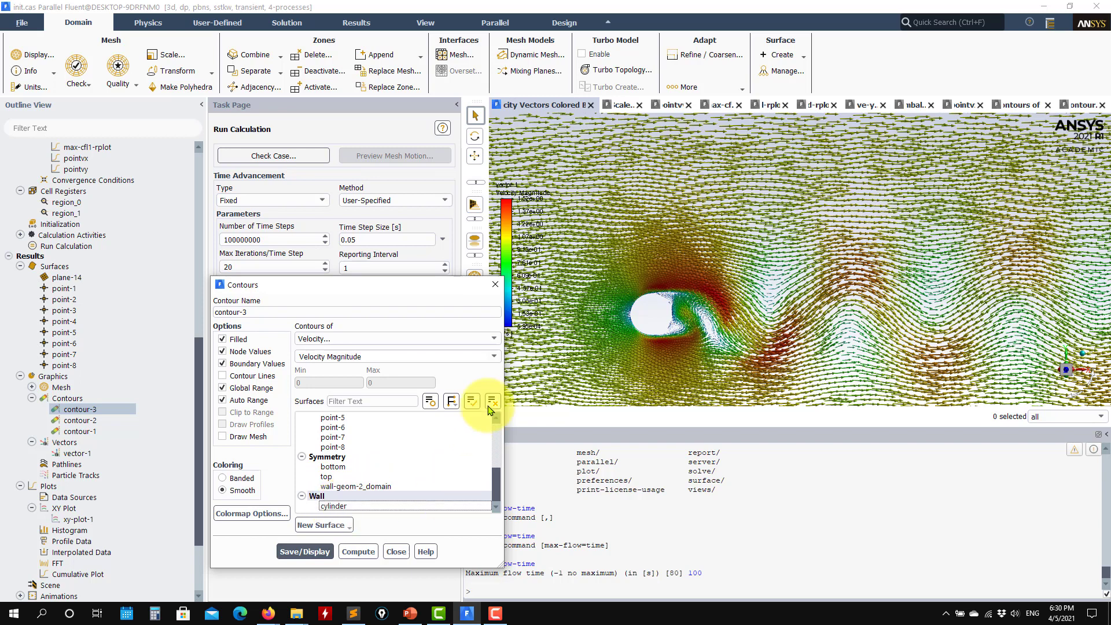
left_click(351, 509)
Display contour-3 as Turbulence Wall Yplus on the cylinder, inspect the surface from several angles, and close the contour settings.
left_click(492, 338)
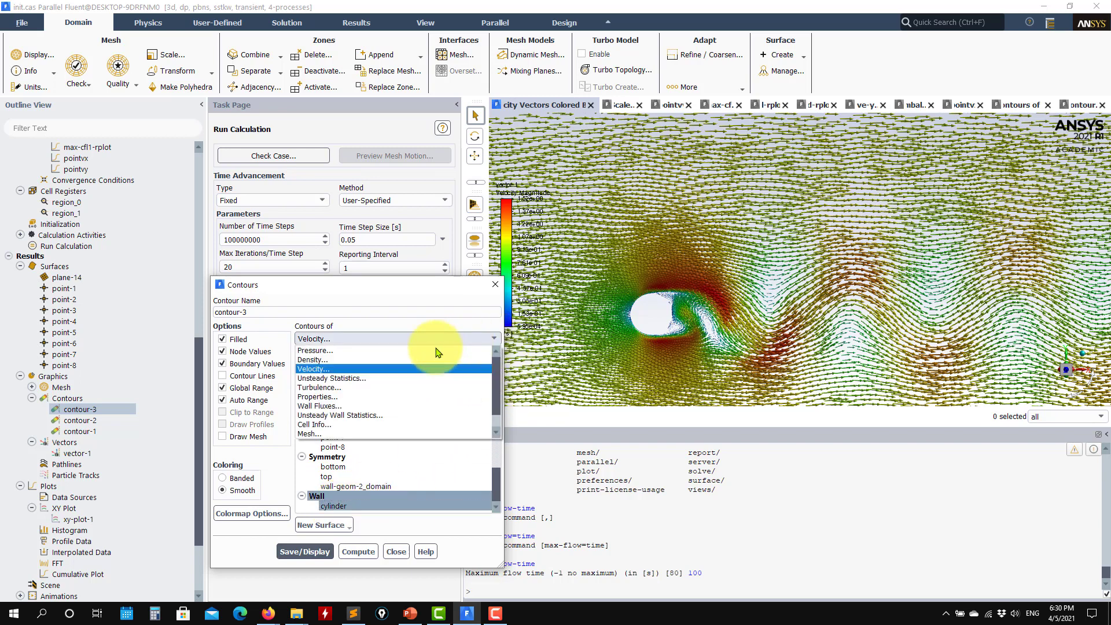
left_click(339, 389)
left_click(493, 356)
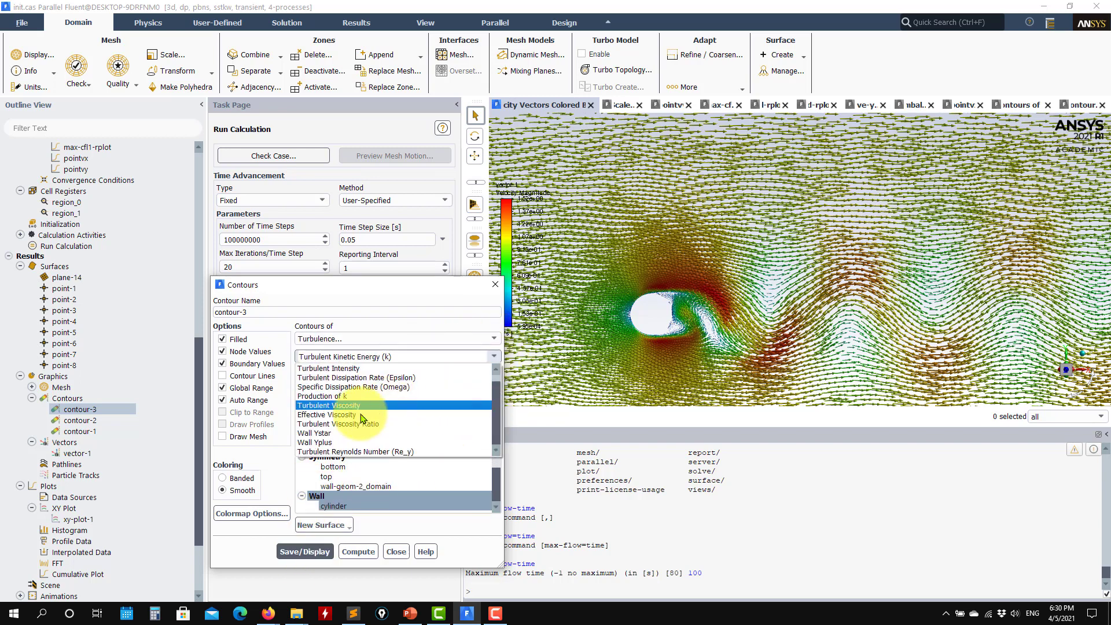
left_click(328, 443)
left_click(305, 539)
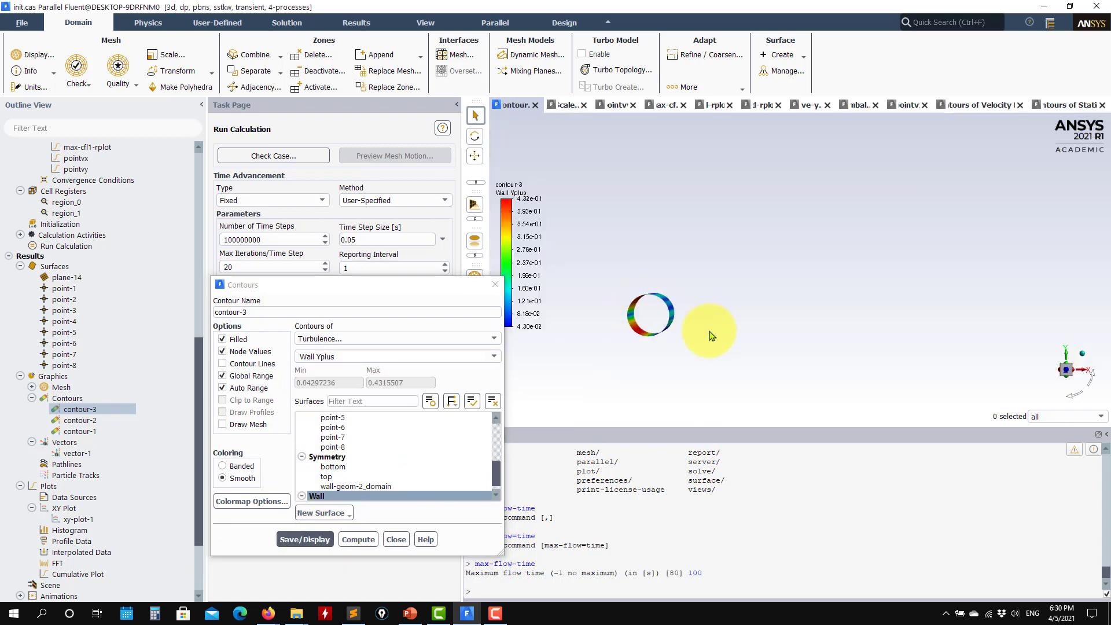
middle_click_drag(746, 386, 810, 357)
scroll(701, 377, "up", 4)
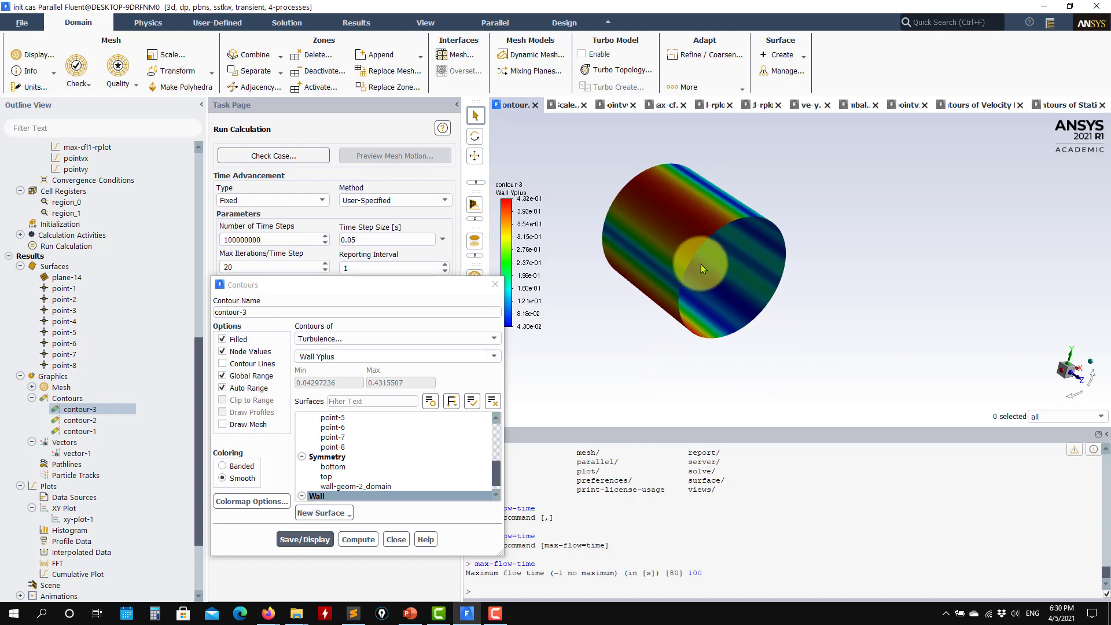
left_click_drag(700, 264, 677, 389)
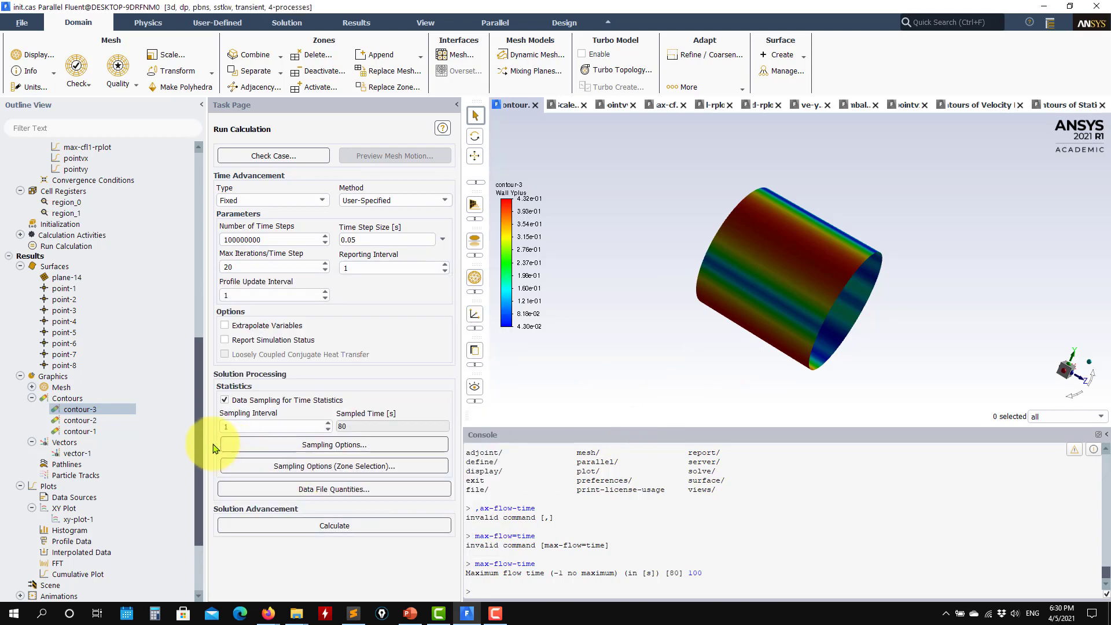
Switch to File Explorer to locate cd-rfile.out, cl-rfile.out, pointvx.out and pointvy.out in the 3d folder, and return to Fluent.
left_click_drag(199, 419, 206, 528)
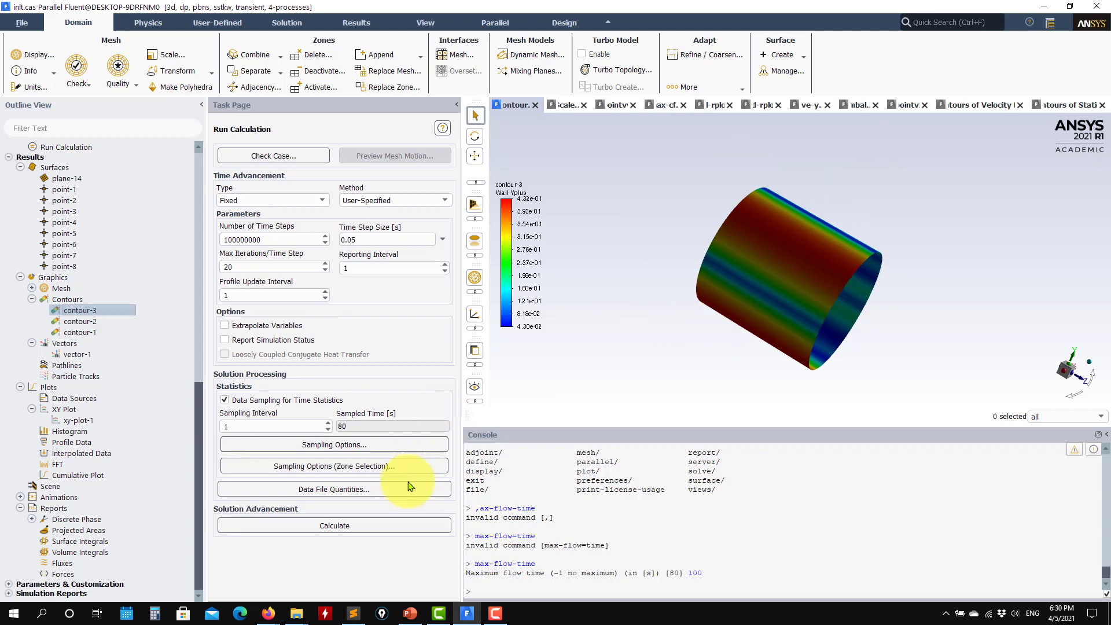
mouse_move(299, 616)
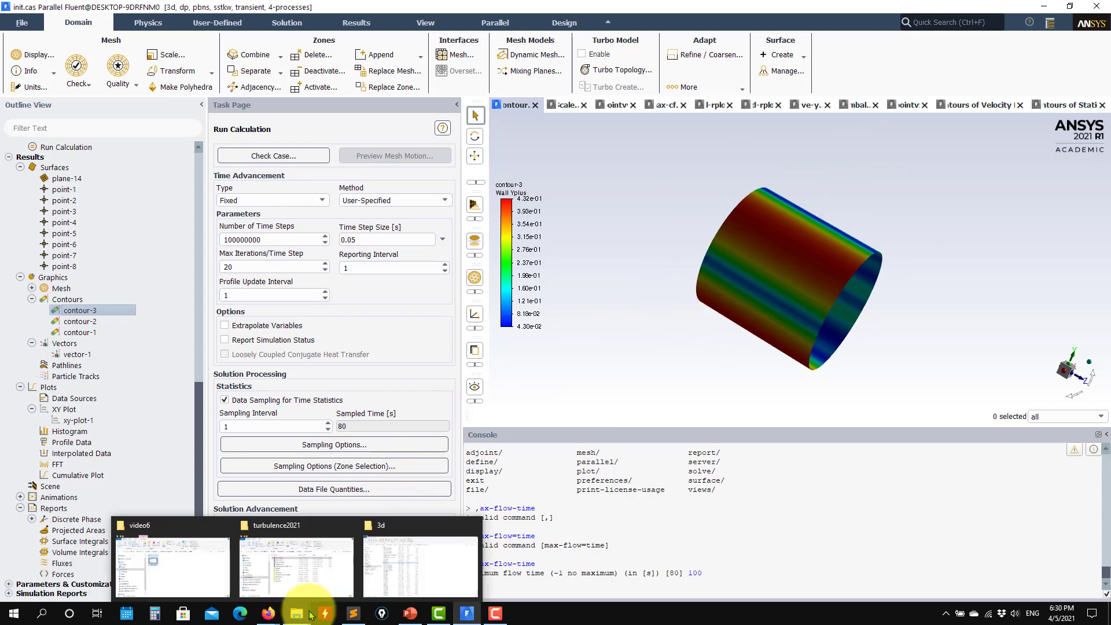
left_click(402, 567)
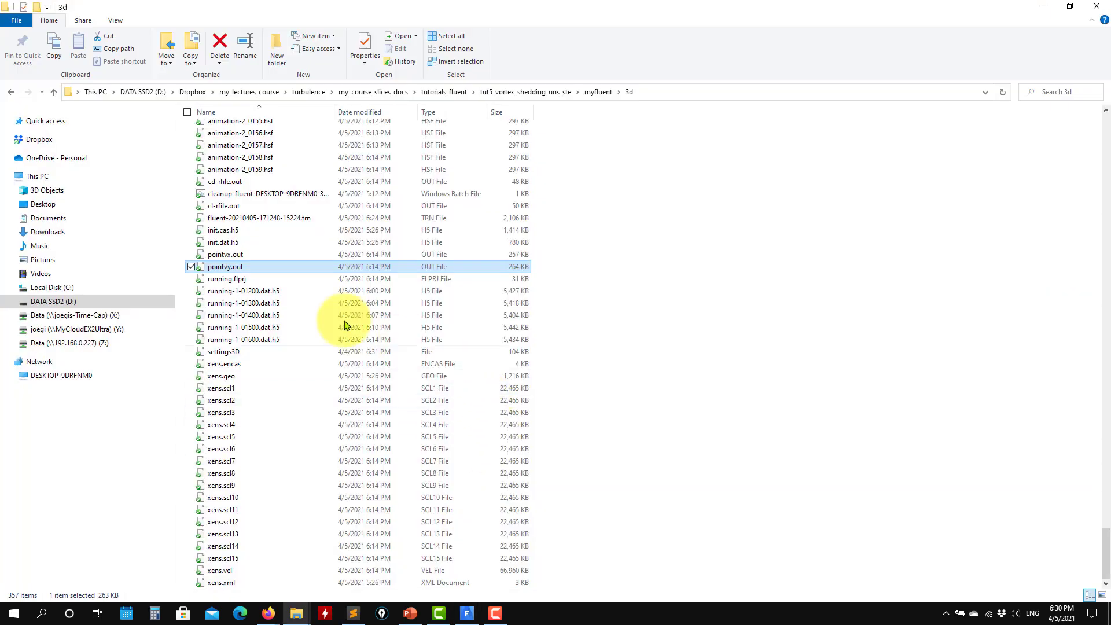
left_click(223, 255)
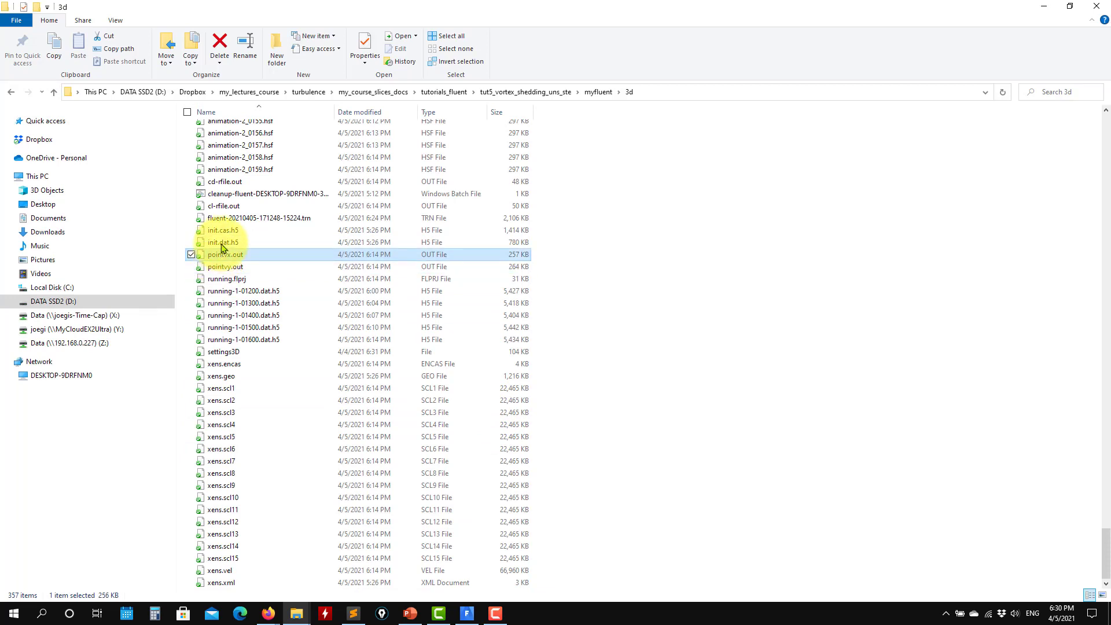
left_click(227, 206)
left_click(232, 183)
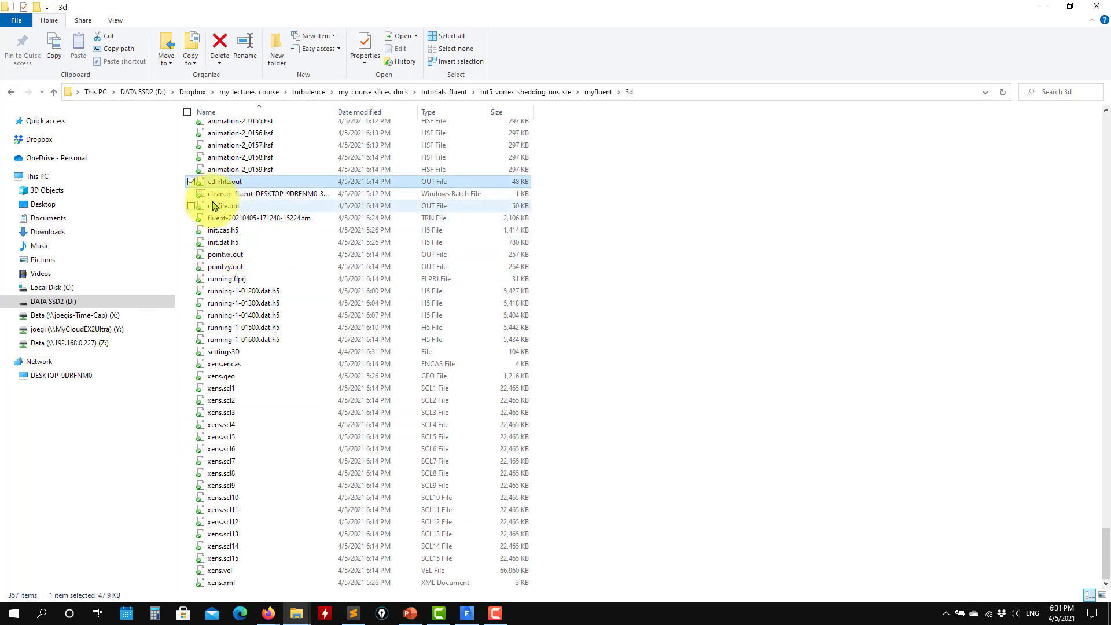
left_click(224, 206)
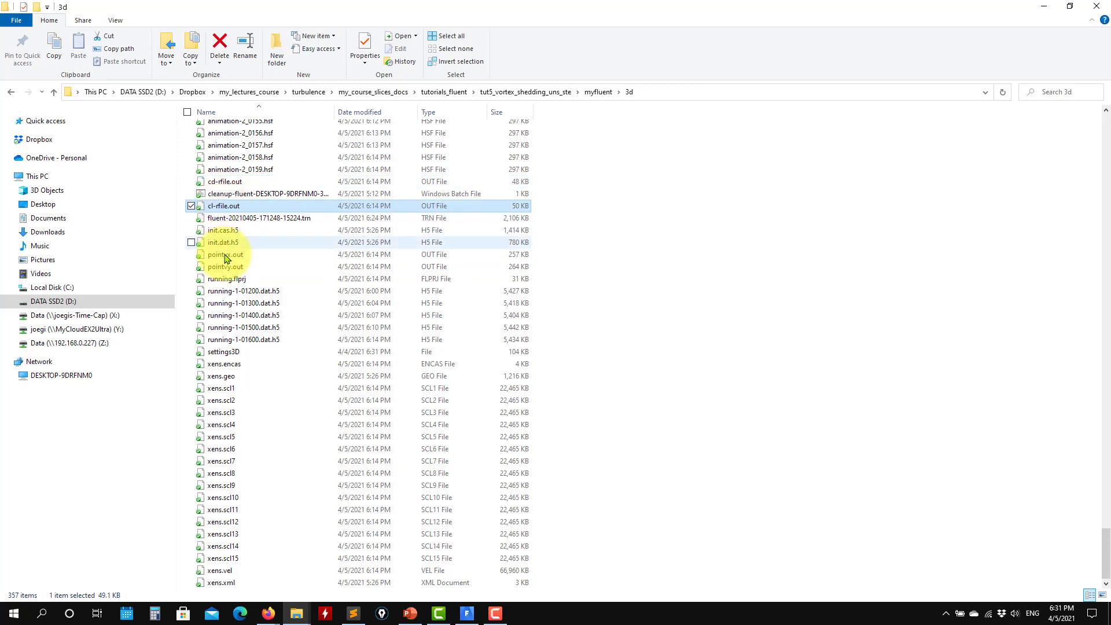
left_click(223, 254)
left_click(222, 268)
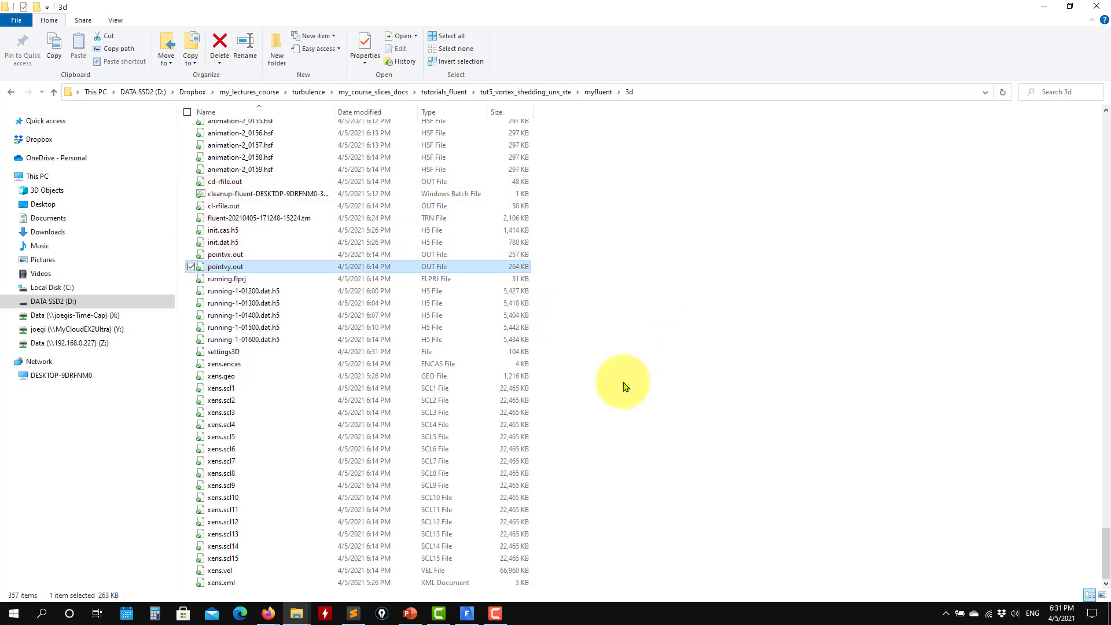
left_click(1041, 7)
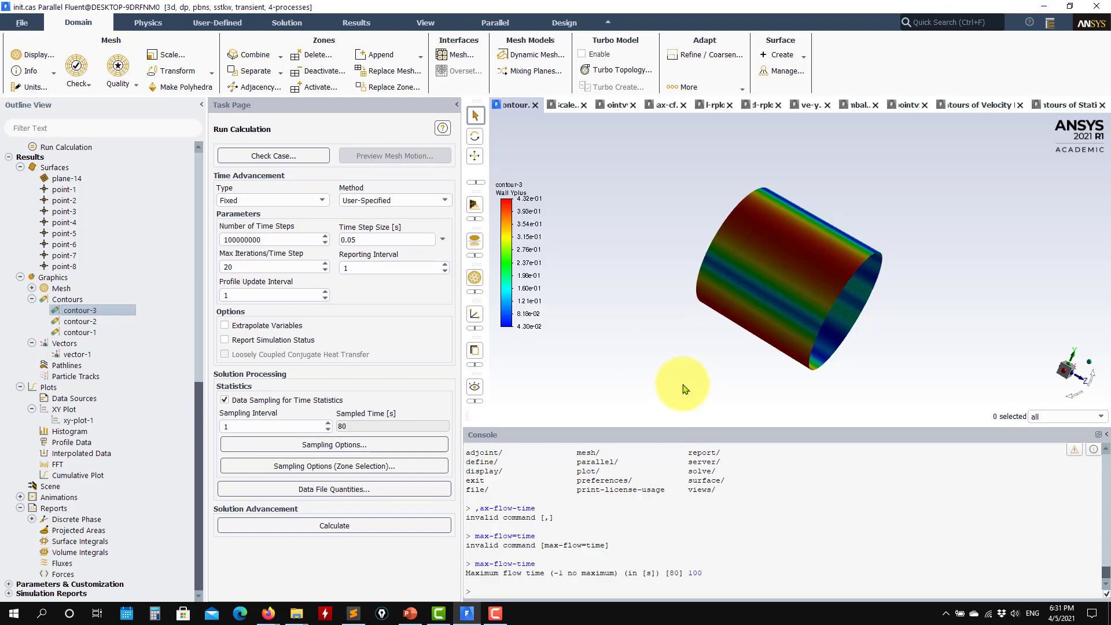